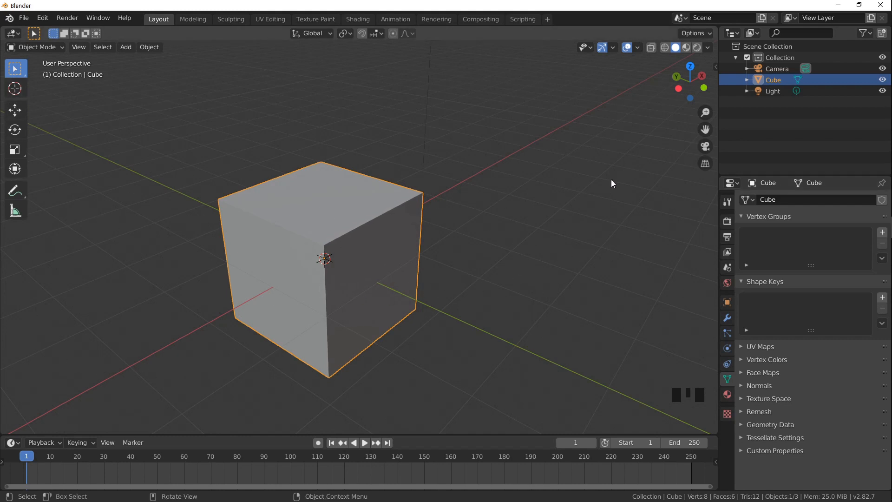
Select the light, the cube and the camera in turn, and finish with the cube as the selected object
click(771, 92)
click(773, 81)
click(776, 71)
click(776, 79)
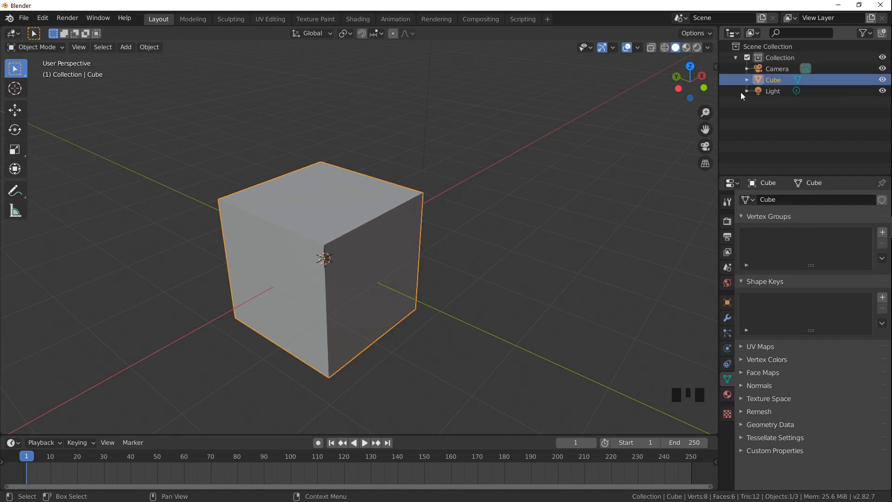
Examine the scene's render, output and world properties
click(728, 220)
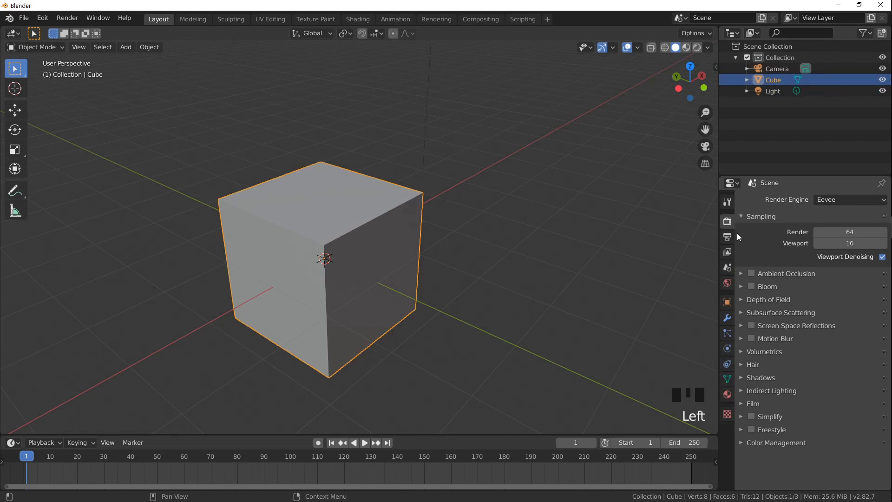
click(727, 237)
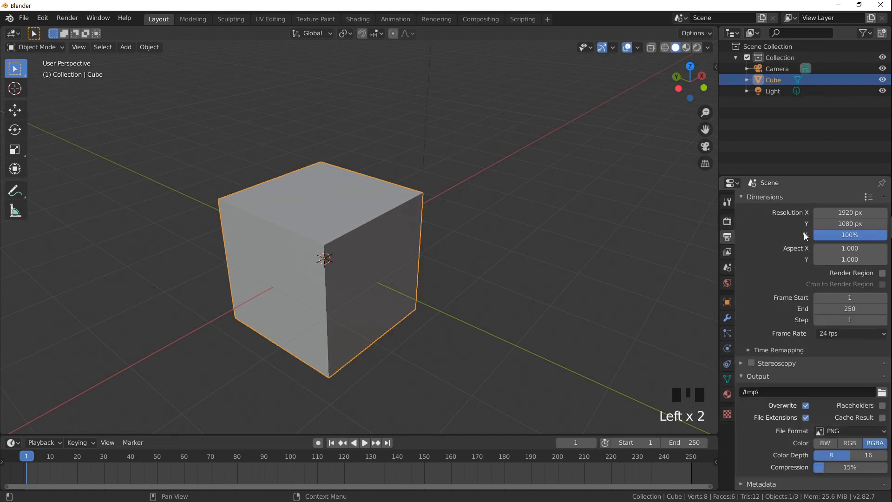
click(728, 282)
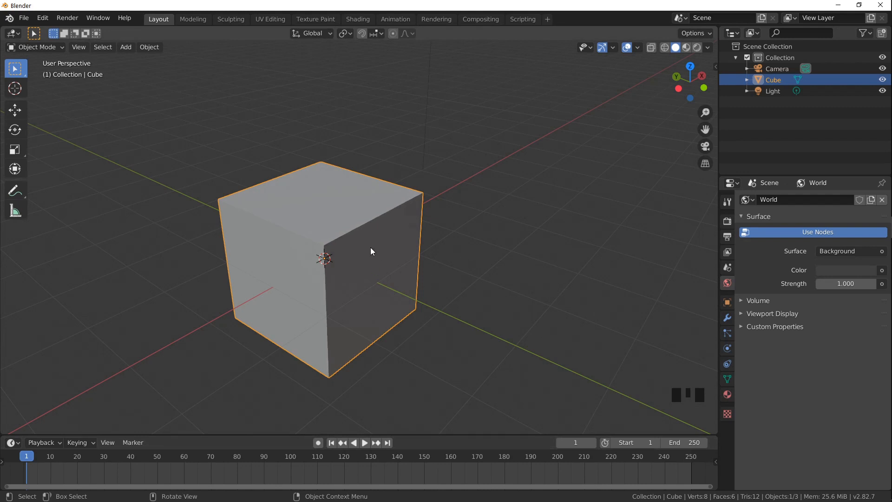
key(ctrl+alt+r)
Look through the camera and back, and toggle the view between perspective and orthographic projection
drag(706, 120, 661, 111)
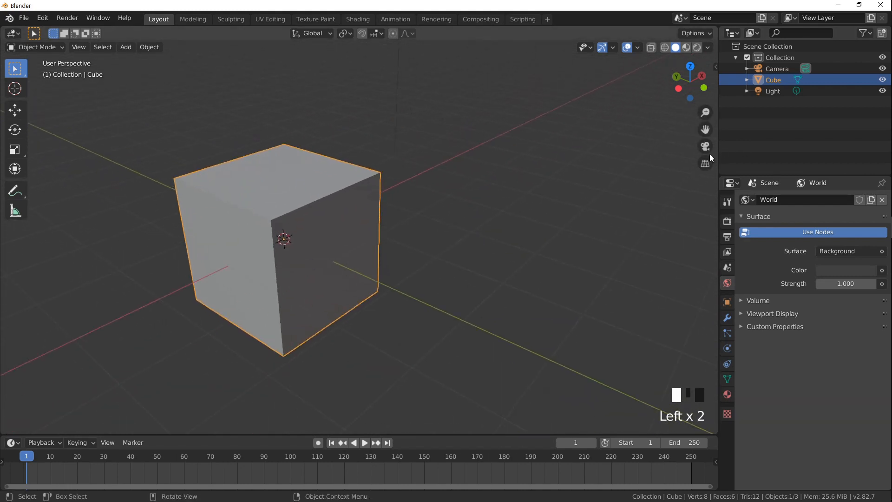
click(704, 148)
click(704, 148)
click(705, 164)
click(705, 163)
click(705, 163)
click(705, 163)
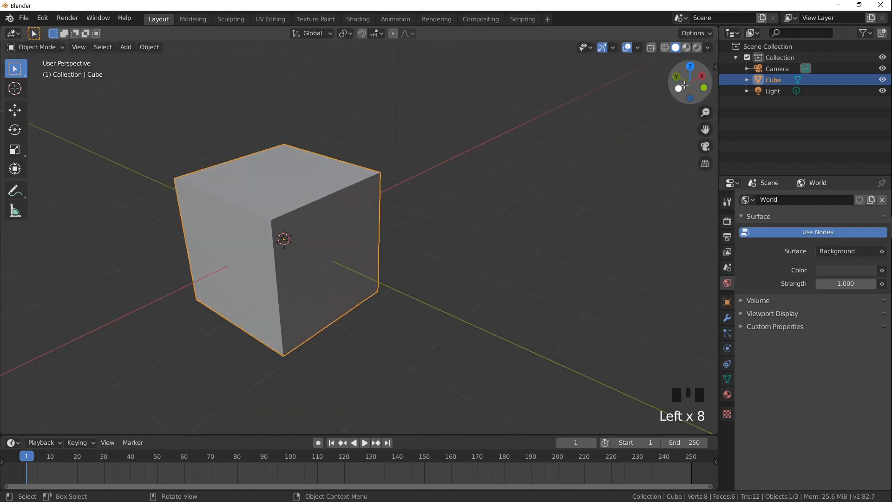
Examine the cube from several axis-aligned orthographic directions, including left and top, finishing with the front view
drag(693, 96, 585, 115)
click(680, 89)
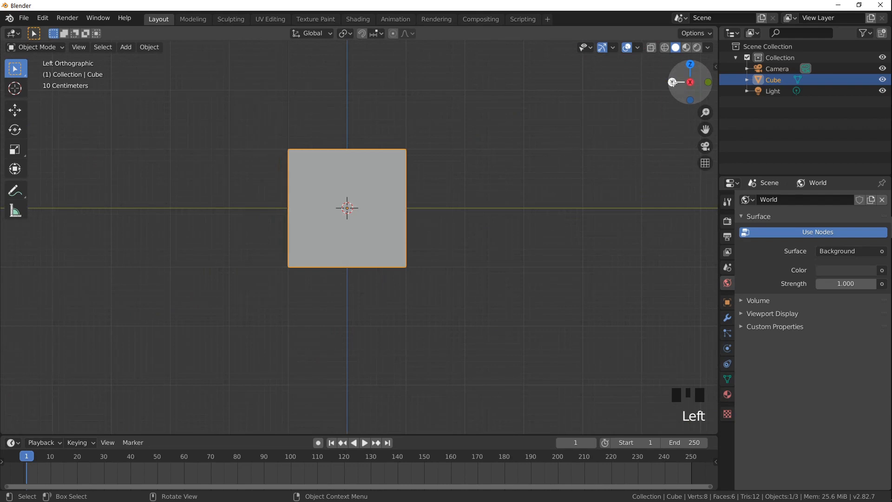
click(673, 82)
click(690, 65)
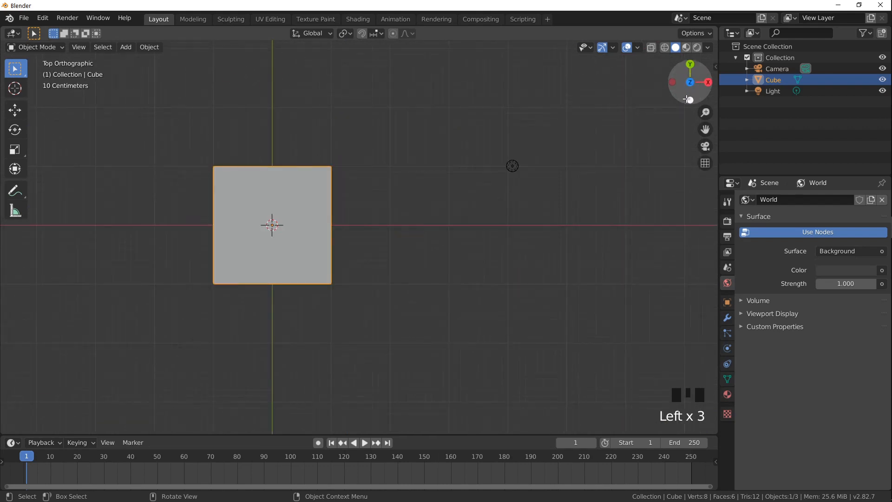
click(688, 99)
click(706, 83)
click(673, 82)
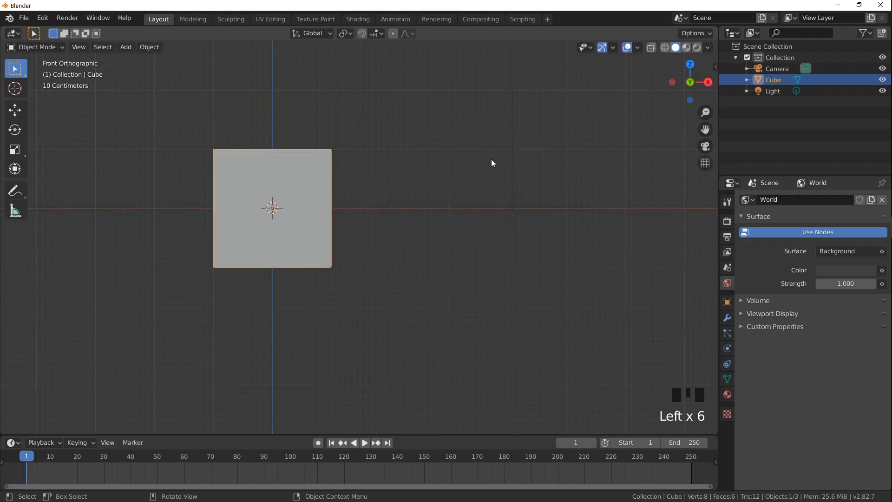
Orbit, pan and zoom around the cube to inspect it in perspective from different angles and distances
middle_drag(488, 166, 211, 191)
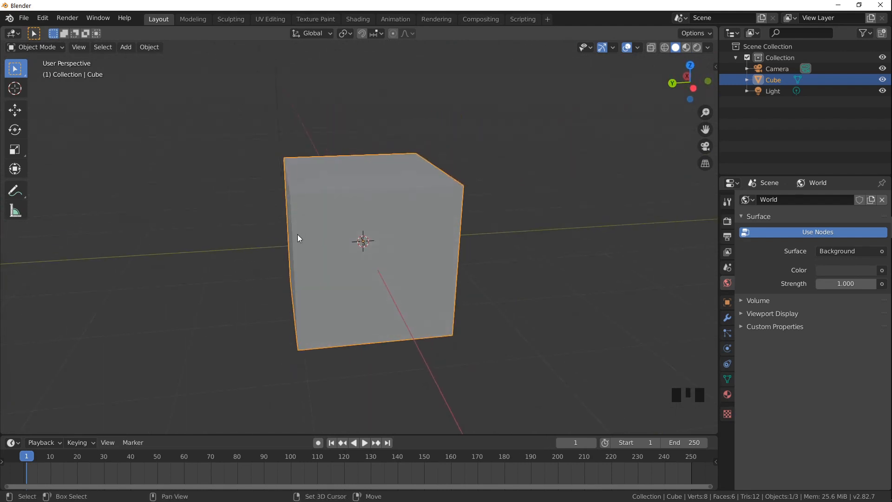
shift+middle_drag(298, 234, 269, 219)
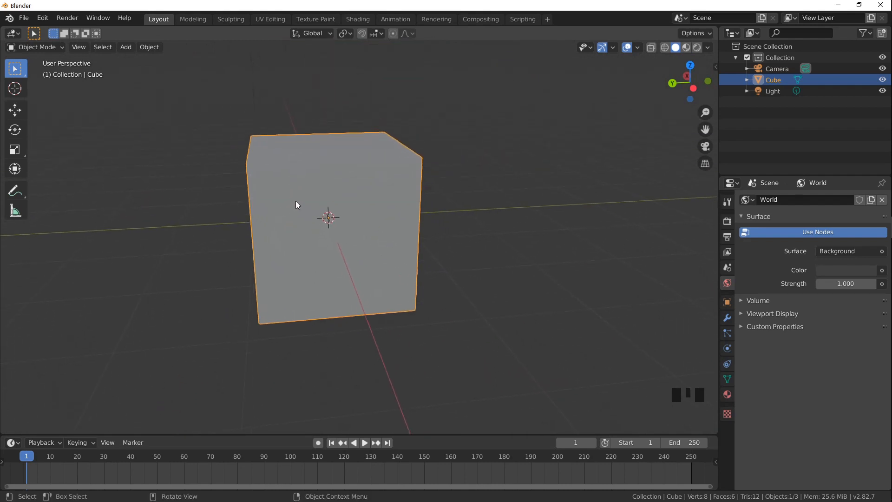
scroll(296, 201, down, 6)
scroll(295, 200, up, 8)
scroll(295, 199, down, 4)
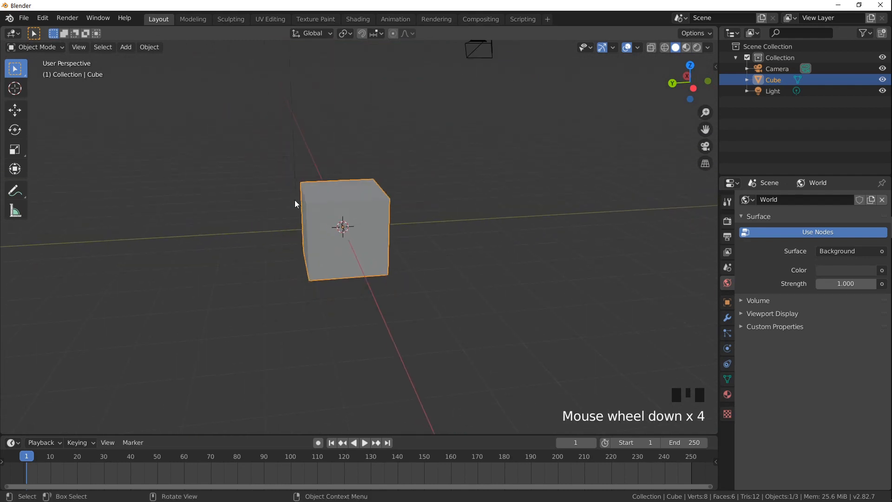
scroll(295, 200, up, 6)
scroll(295, 200, down, 2)
scroll(295, 199, up, 5)
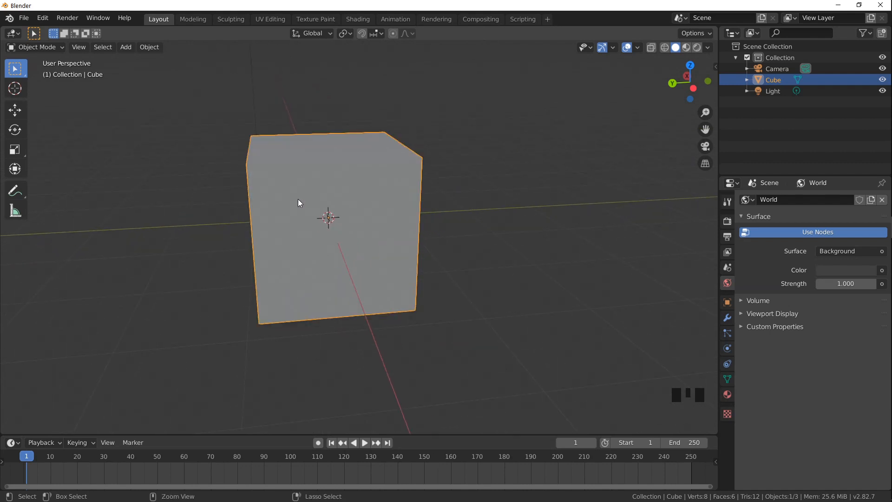
ctrl+middle_drag(298, 200, 289, 219)
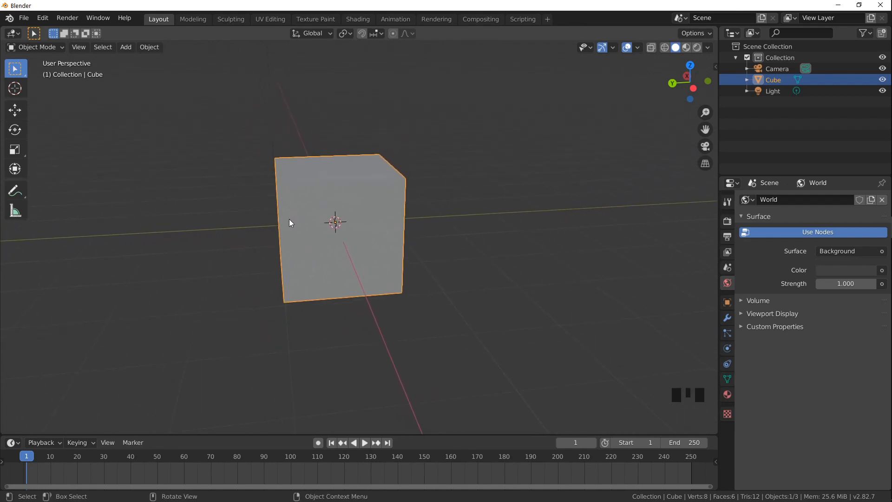
key(ctrl+alt+r)
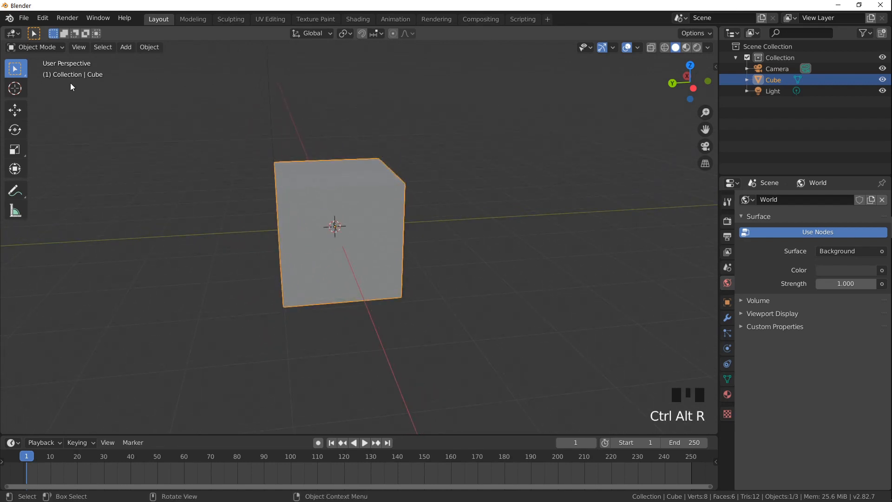
Activate the Select Box tool and box-select the area around the cube, including the light
click(20, 74)
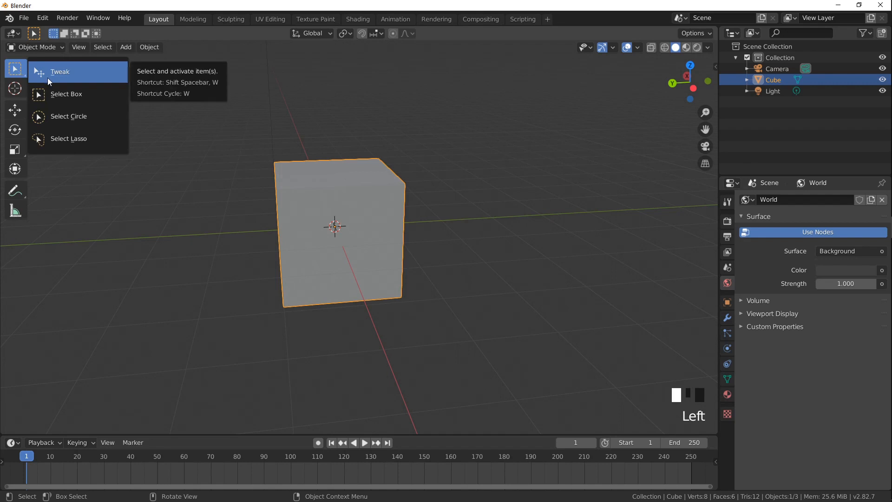
click(63, 99)
drag(513, 324, 271, 133)
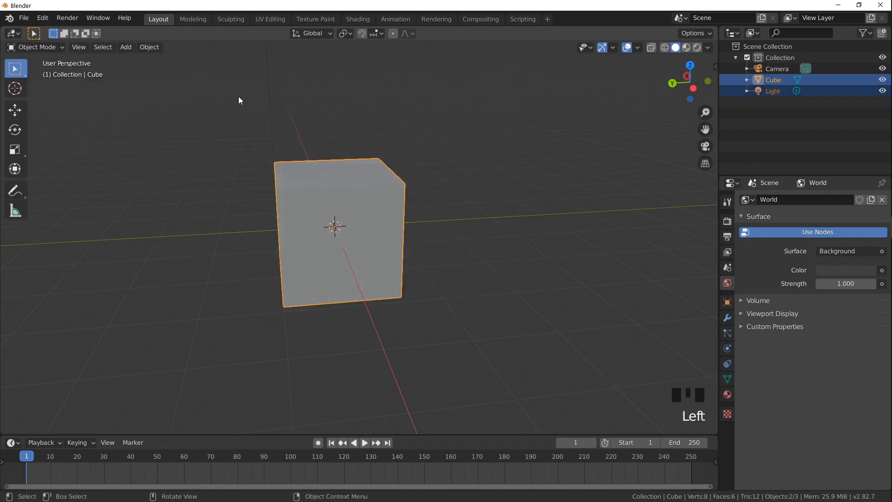
Move the camera, the light and the cube freely to new positions with the Tweak tool
scroll(282, 120, down, 6)
middle_drag(282, 120, 213, 115)
drag(26, 69, 47, 73)
click(411, 131)
mouse_move(410, 132)
mouse_down()
mouse_move(424, 170)
mouse_move(415, 130)
mouse_up()
drag(328, 125, 267, 149)
drag(355, 237, 391, 228)
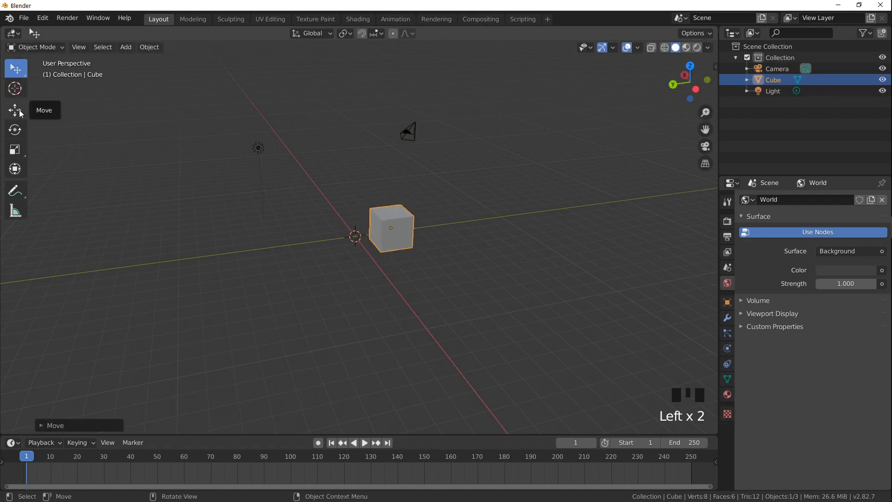
Reposition the cube with the Move tool's handles, including along the Z axis and within the XY plane
click(16, 110)
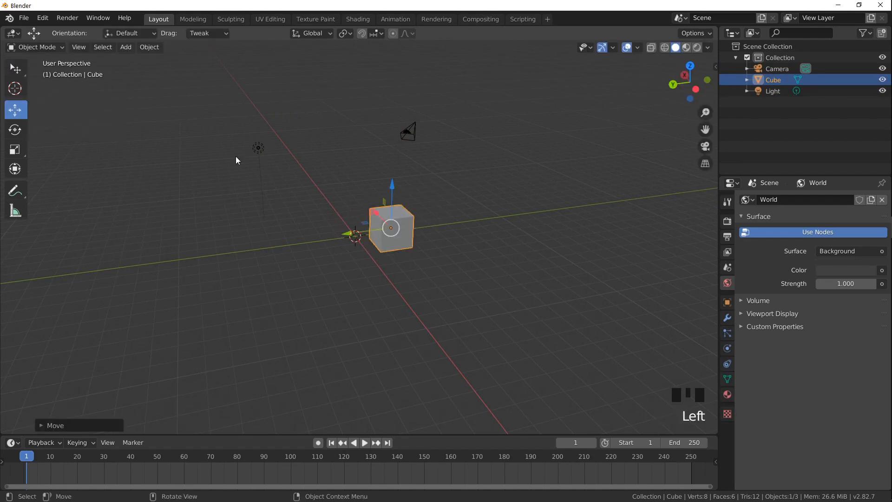
middle_drag(408, 218, 417, 244)
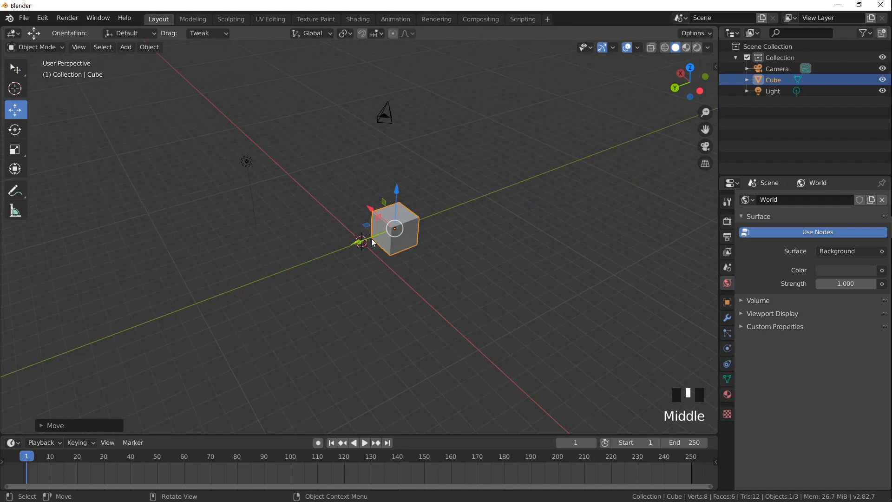
drag(371, 239, 311, 136)
middle_drag(364, 181, 323, 165)
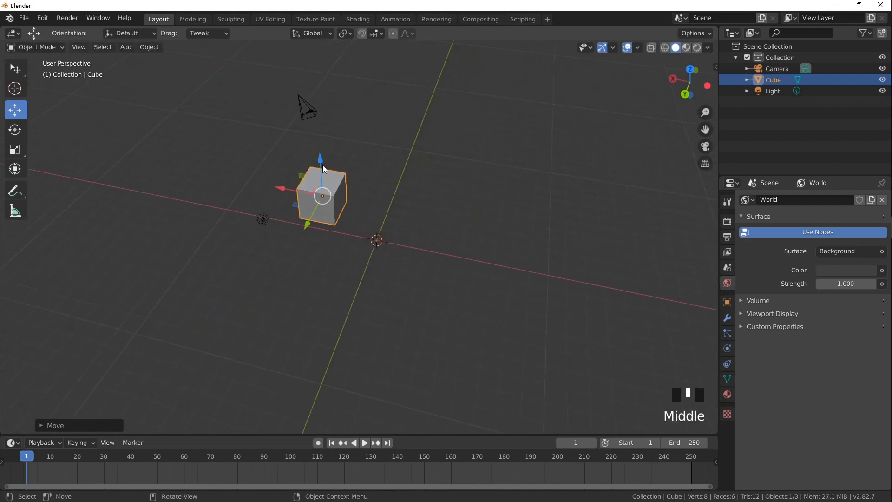
mouse_move(322, 164)
mouse_down()
mouse_move(323, 136)
mouse_move(324, 178)
mouse_up()
scroll(301, 195, up, 3)
middle_drag(301, 195, 337, 192)
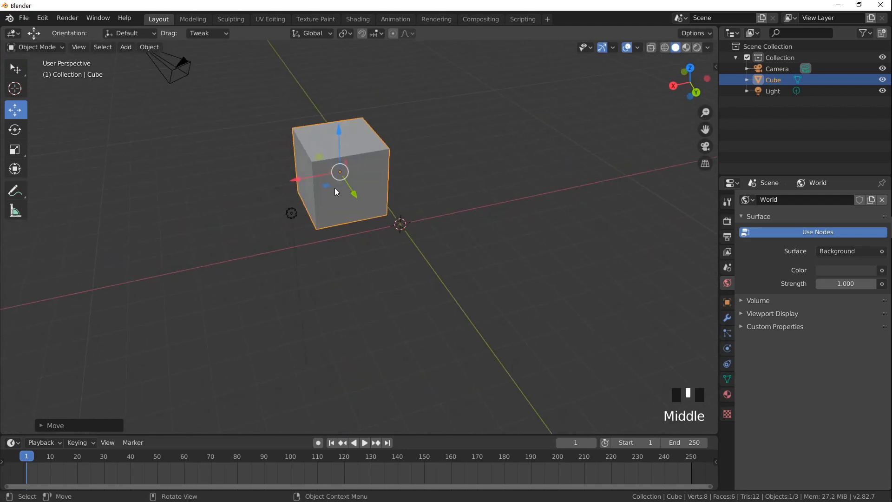
mouse_move(325, 187)
mouse_down()
mouse_move(434, 171)
mouse_move(310, 215)
mouse_move(358, 178)
mouse_move(328, 193)
mouse_up()
Rotate the cube about the Y axis with the Rotate tool and tumble it freely with trackball rotation
click(15, 130)
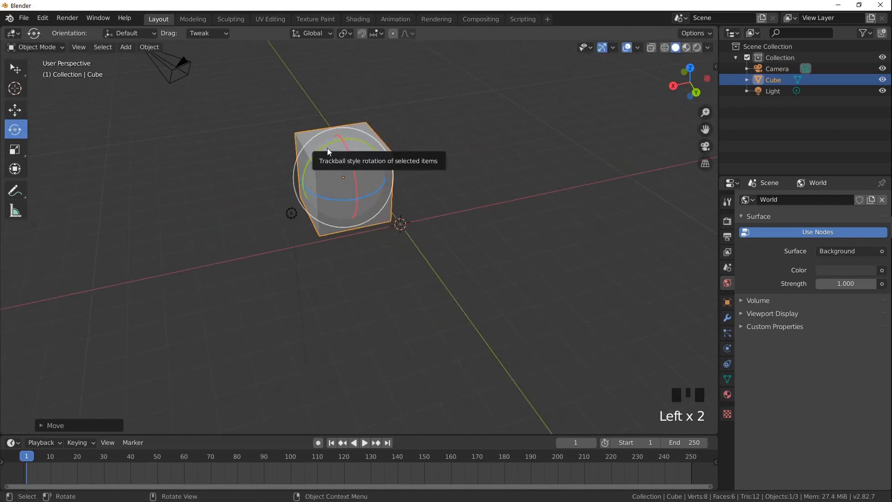
drag(328, 146, 381, 191)
middle_drag(415, 188, 298, 169)
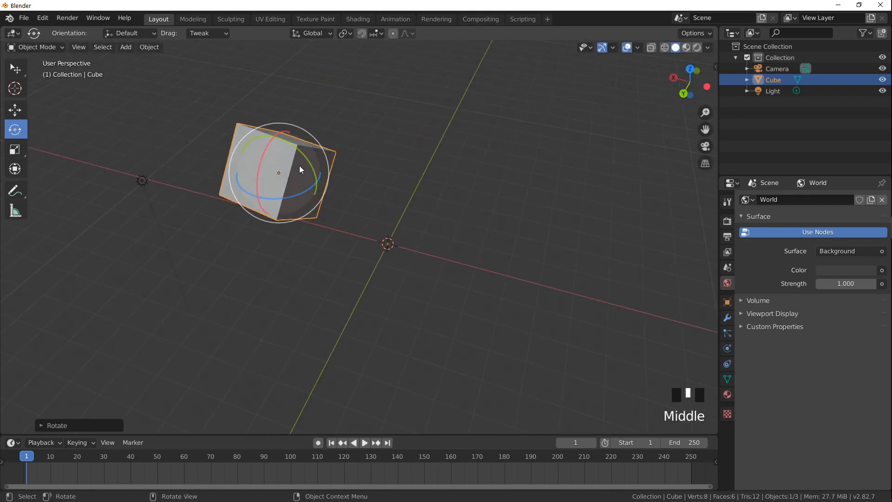
click(306, 161)
drag(306, 162, 319, 182)
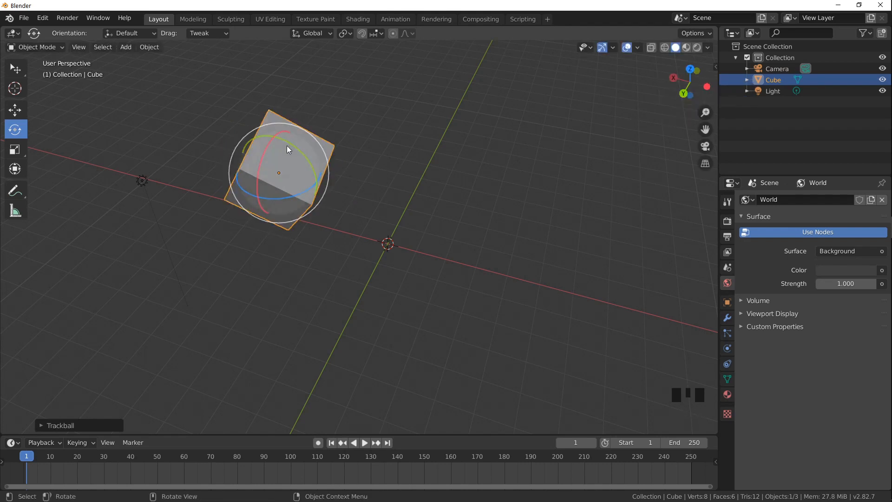
Resize the cube with the Scale tool, ending with a uniformly smaller cube
click(18, 151)
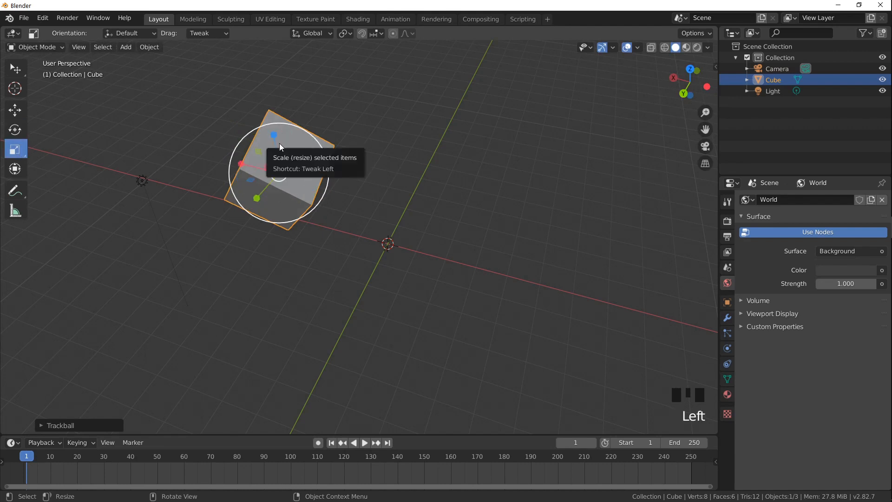
drag(273, 136, 273, 164)
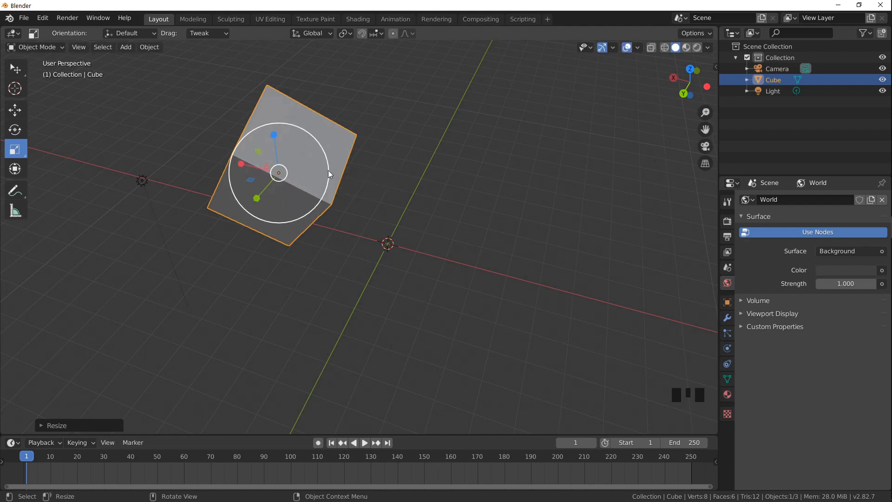
drag(328, 170, 302, 174)
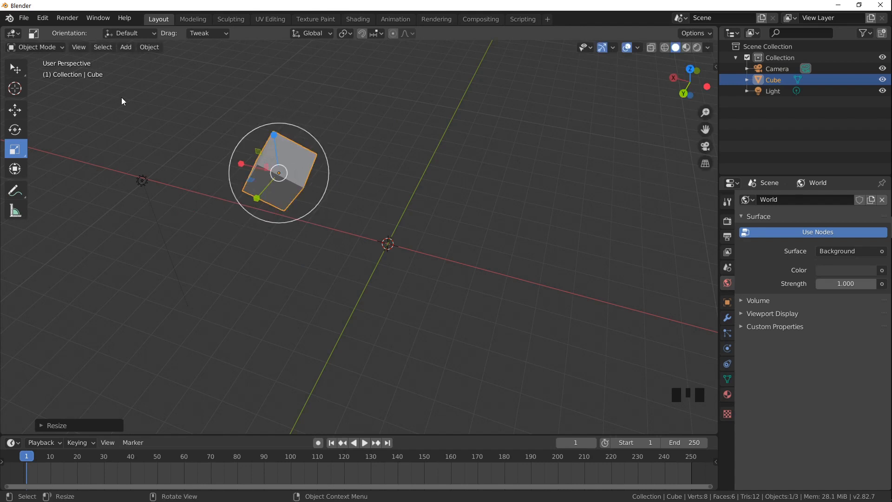
Activate the combined Transform tool for the cube and set the transform orientation to Local
click(14, 168)
middle_drag(279, 197, 344, 202)
scroll(377, 187, up, 2)
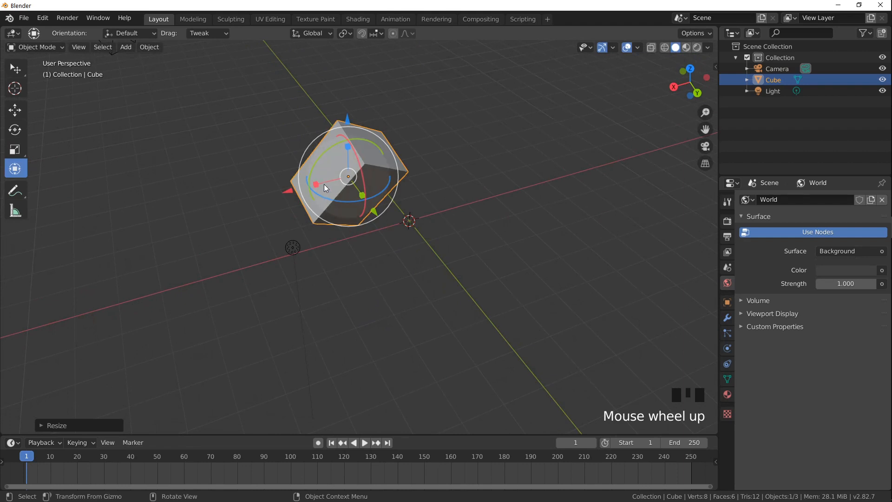
click(311, 34)
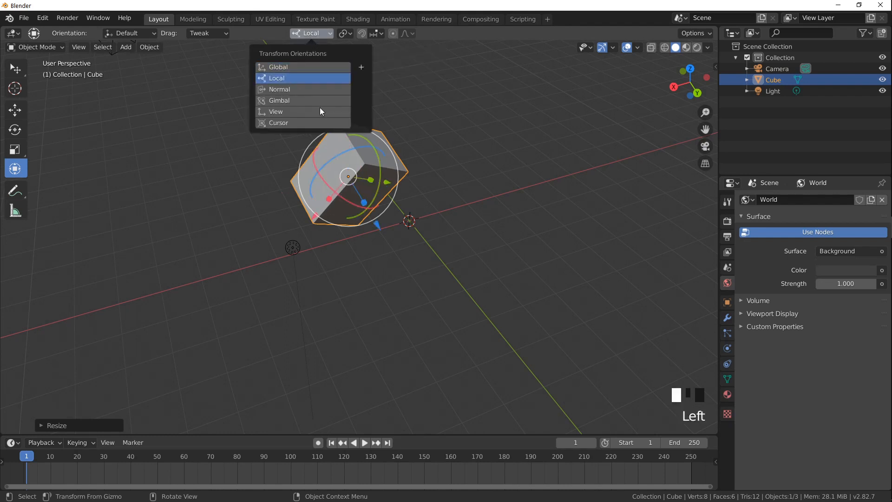
click(297, 78)
Adjust the cube with the Transform gizmo and stretch it along its local X axis
middle_drag(469, 166, 409, 137)
drag(367, 133, 363, 113)
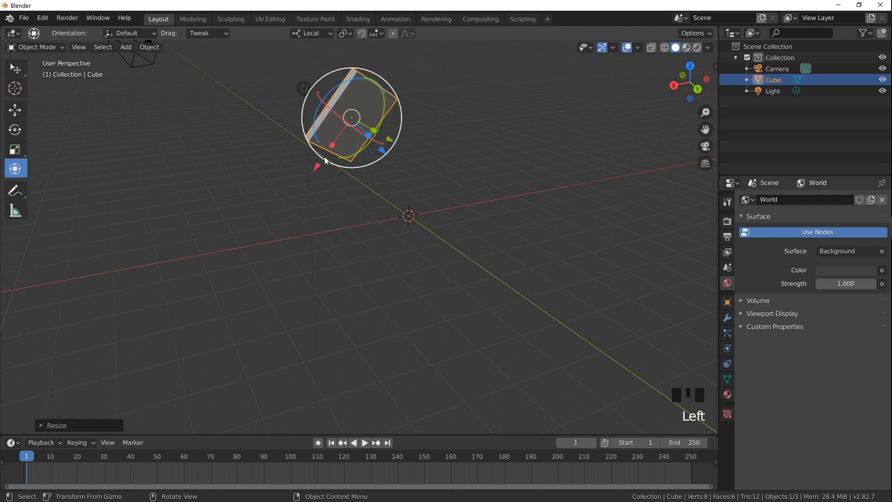
drag(332, 145, 395, 225)
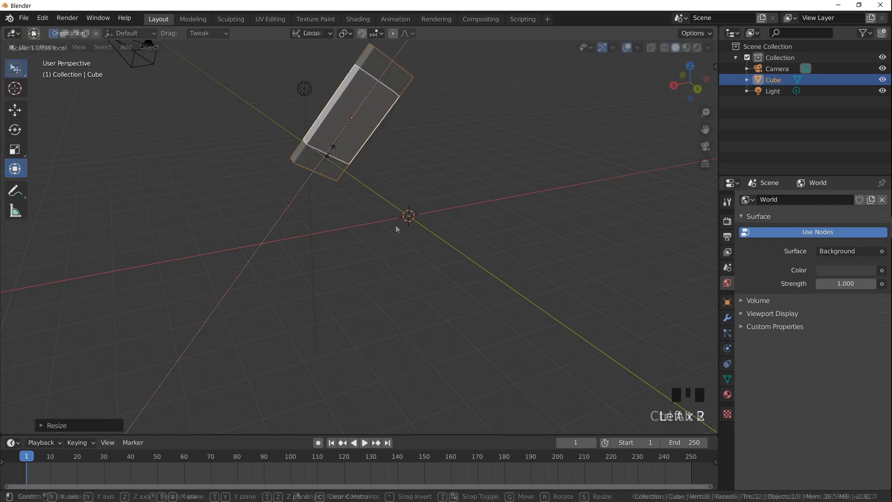
key(ctrl+alt+r)
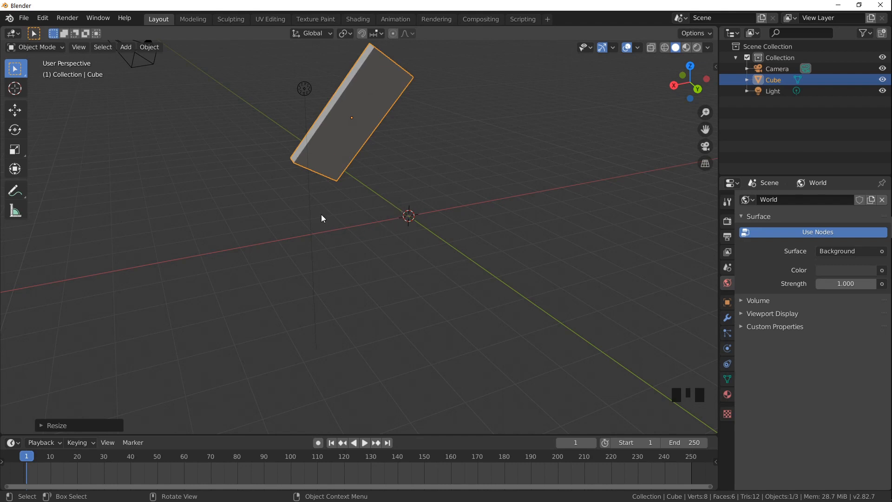
Try the X and Y axis constraints while moving the cube, and move it -3 m along the global Z axis
key(g)
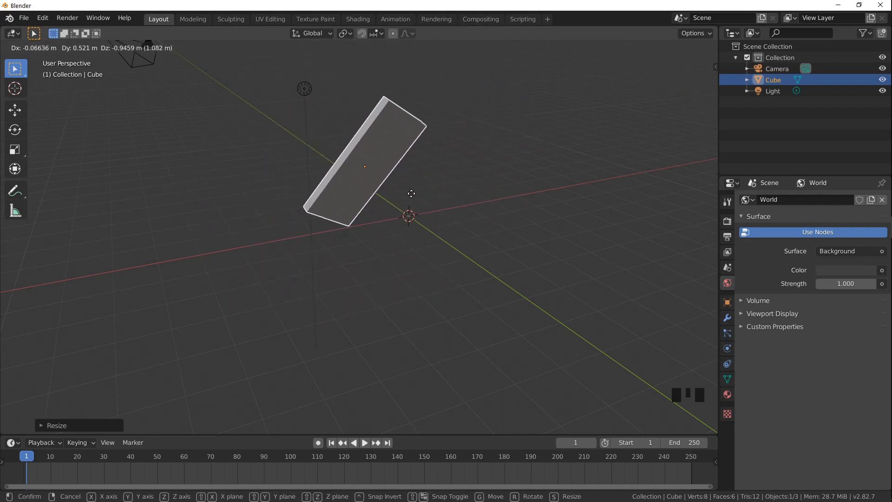
key(x)
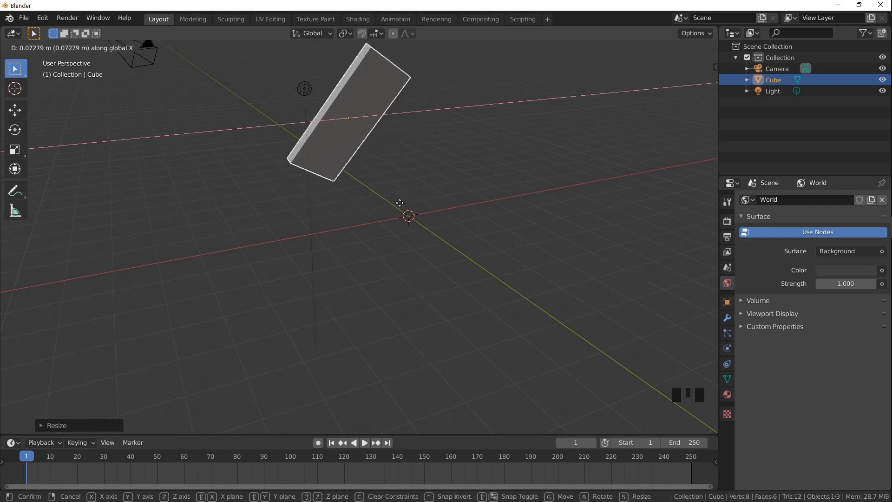
key(y)
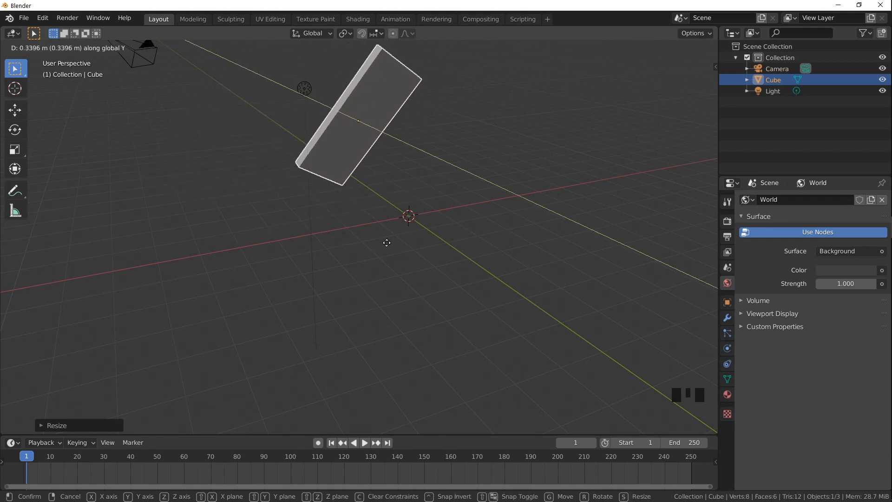
key(z)
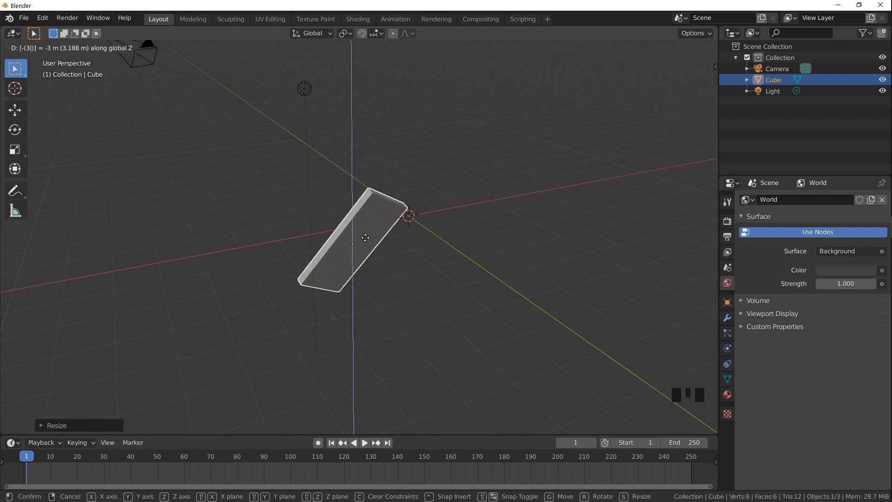
key(Return)
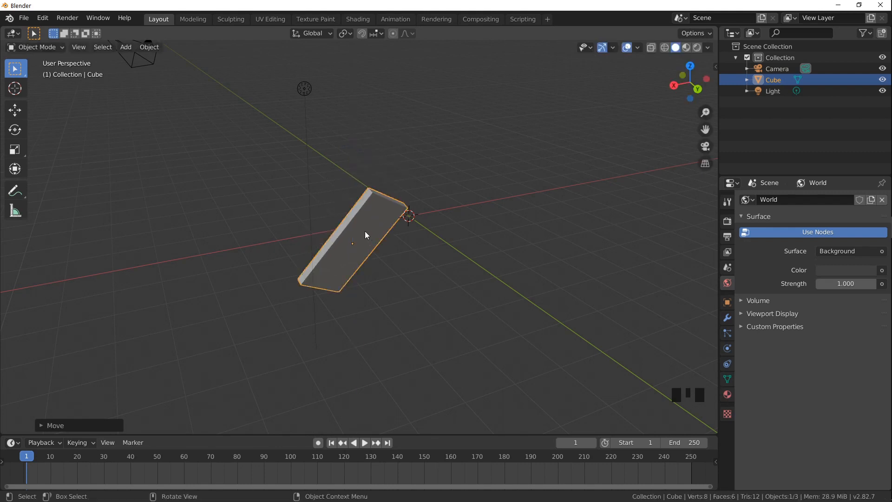
Rotate the cube 90 degrees about the global Z axis
text(rz)
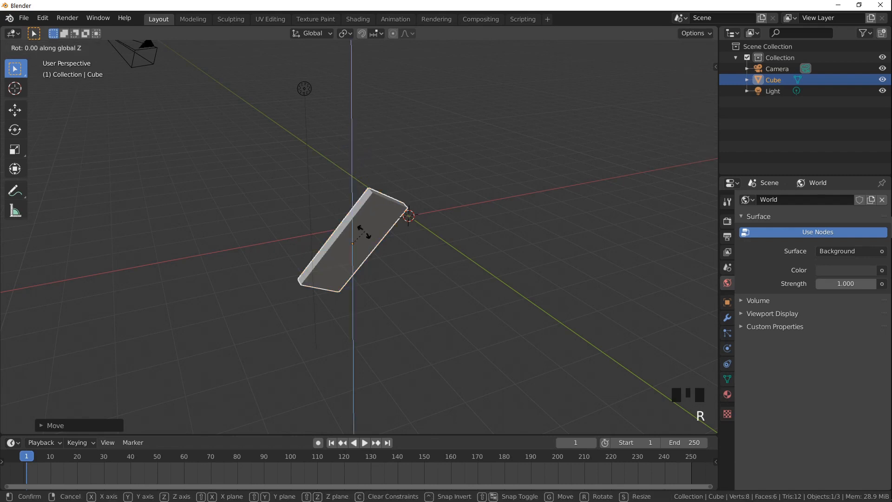
text(90)
key(Return)
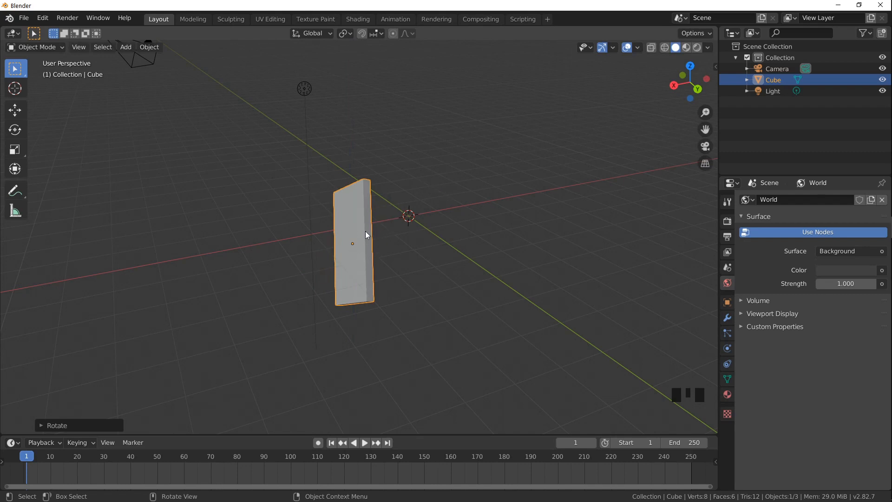
Show the cube's transform properties and set its X location to 1 m
click(715, 66)
click(713, 65)
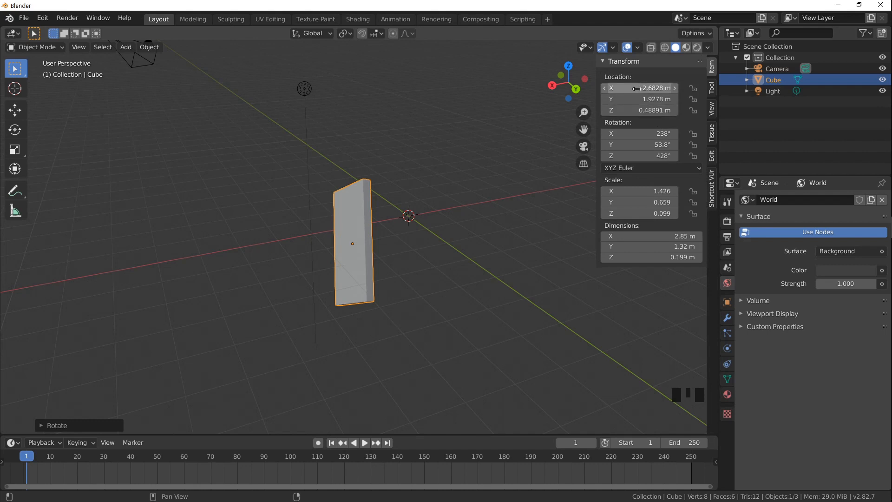
mouse_move(650, 87)
mouse_down()
mouse_move(669, 88)
mouse_move(653, 88)
mouse_up()
click(652, 88)
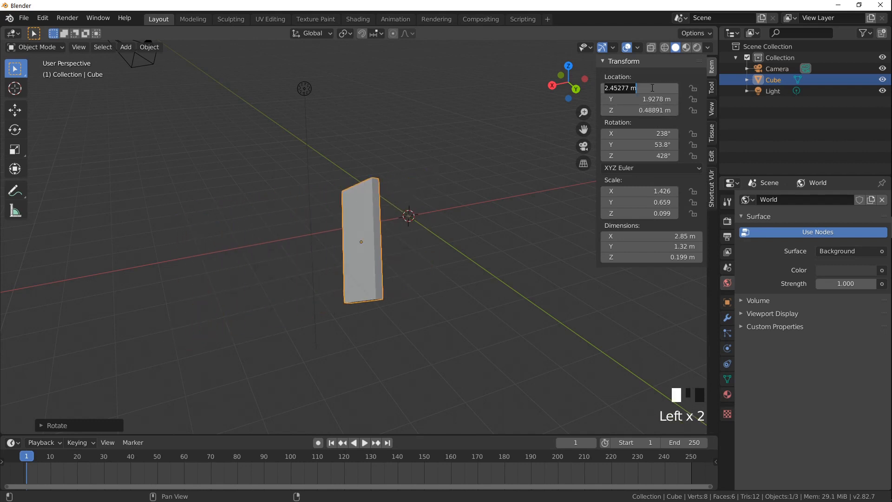
text(1)
key(Return)
Set the cube's Y location to 23 m and bring the cube back into view
click(641, 99)
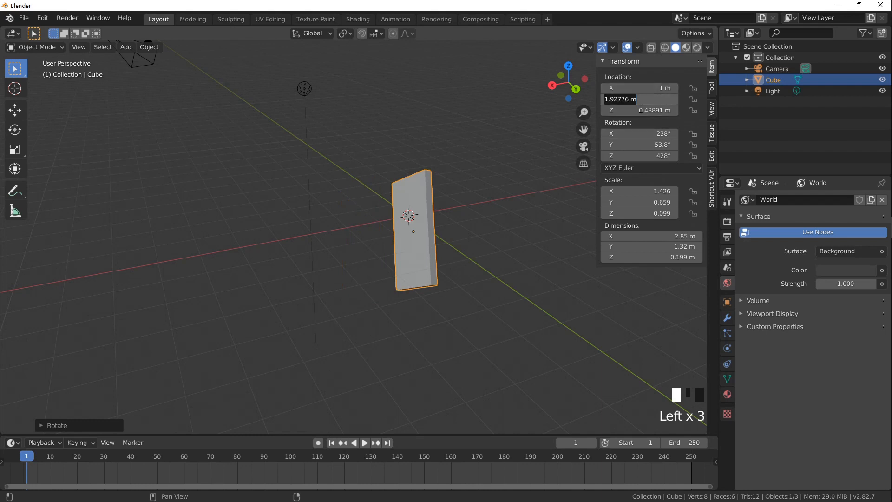
text(23)
key(Return)
scroll(480, 153, down, 8)
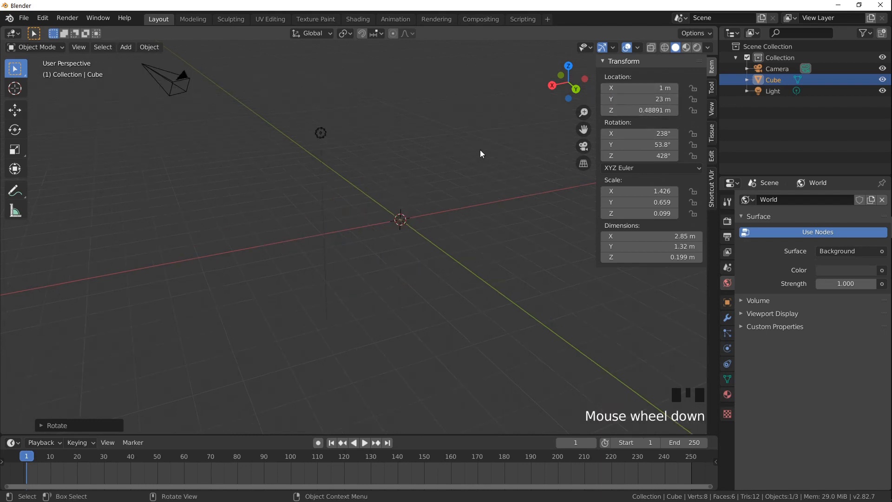
shift+middle_drag(474, 179, 440, 292)
scroll(424, 203, up, 2)
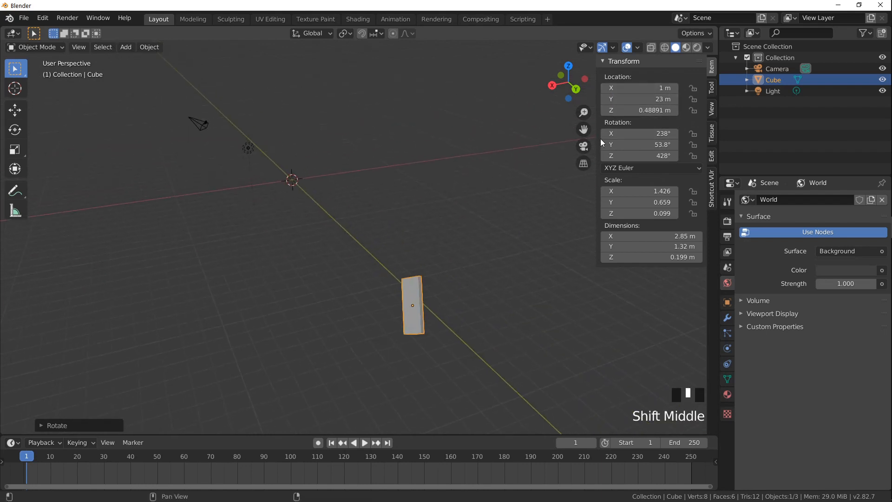
Set the cube's Y location with the expression 1+5/3 and frame the cube in the viewport
click(639, 100)
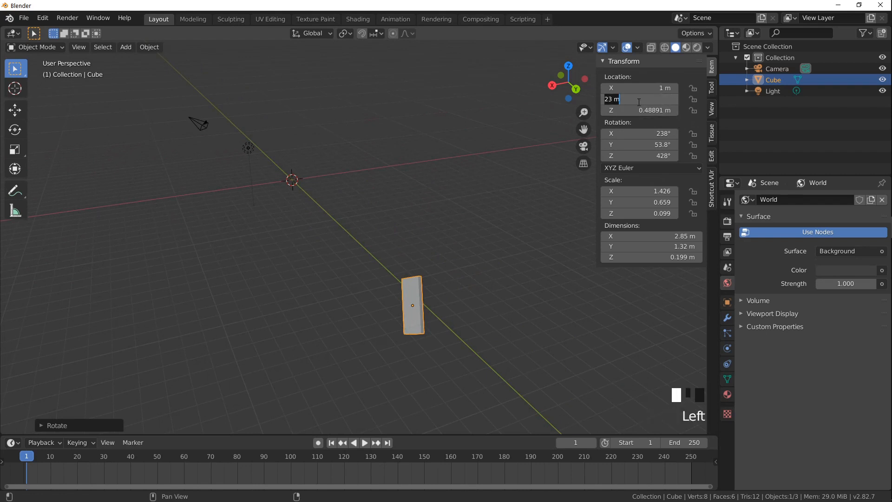
text(1+5)
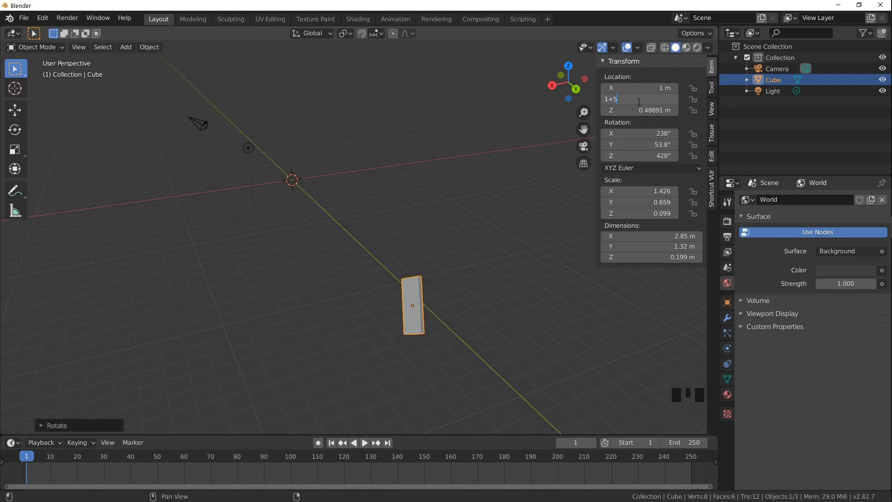
text(/3)
key(Return)
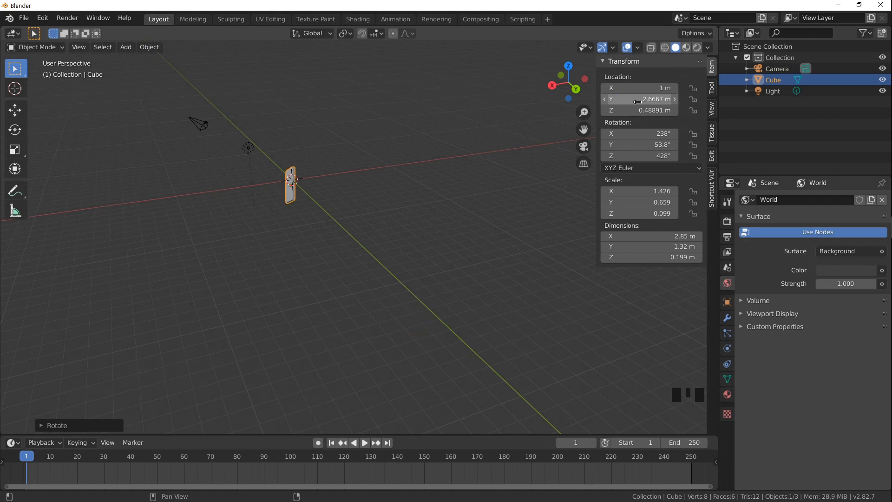
key(KP_Decimal)
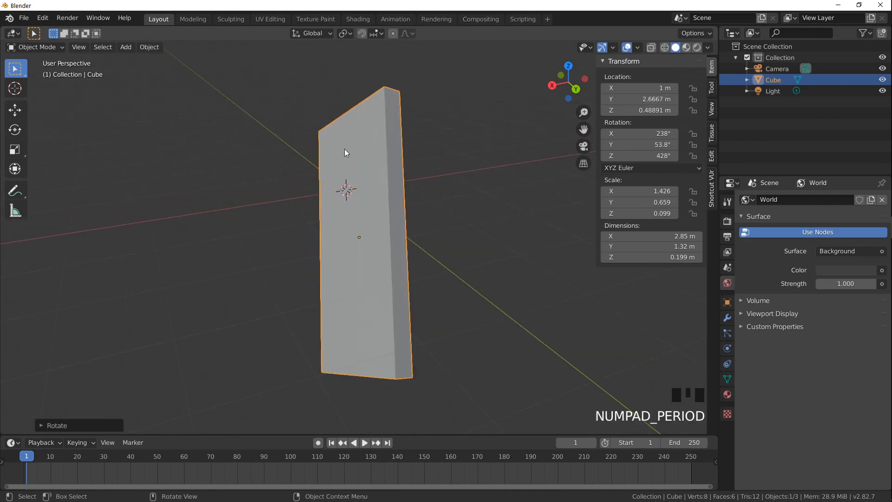
Review the available interaction modes, the view, selection and object commands, and the Move tool's settings, ending on the Select Box tool
key(ctrl+alt+r)
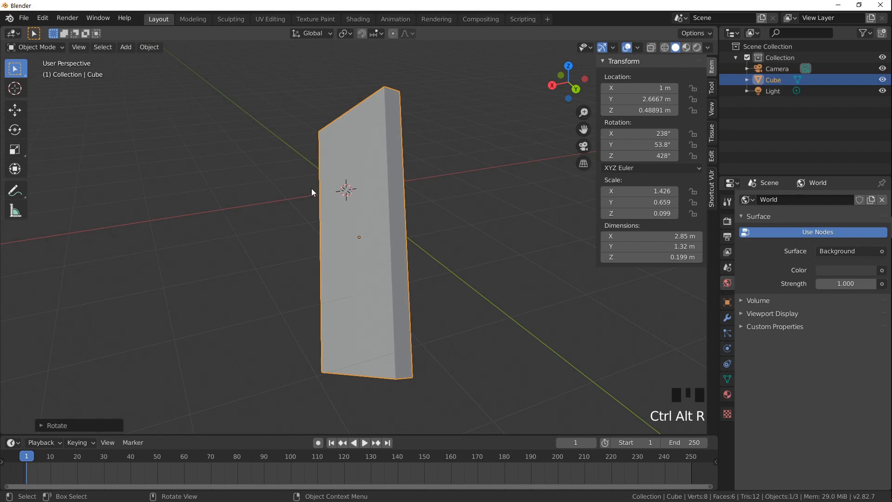
click(53, 48)
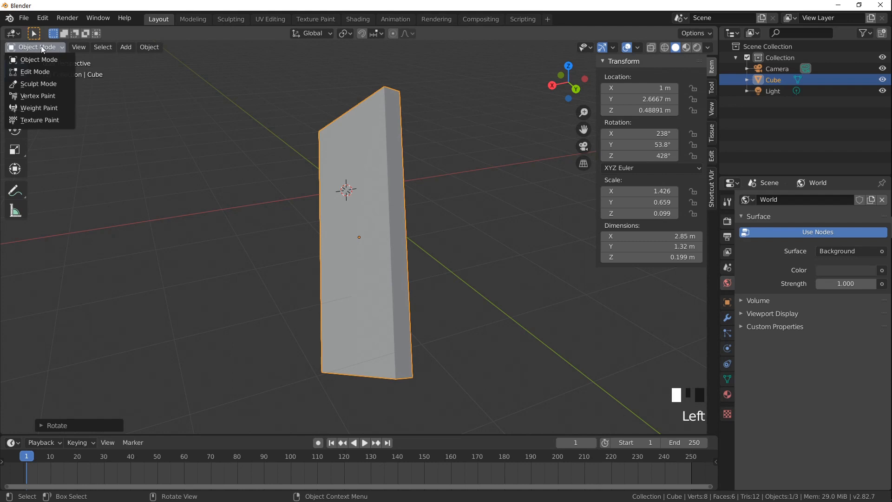
click(45, 46)
click(76, 46)
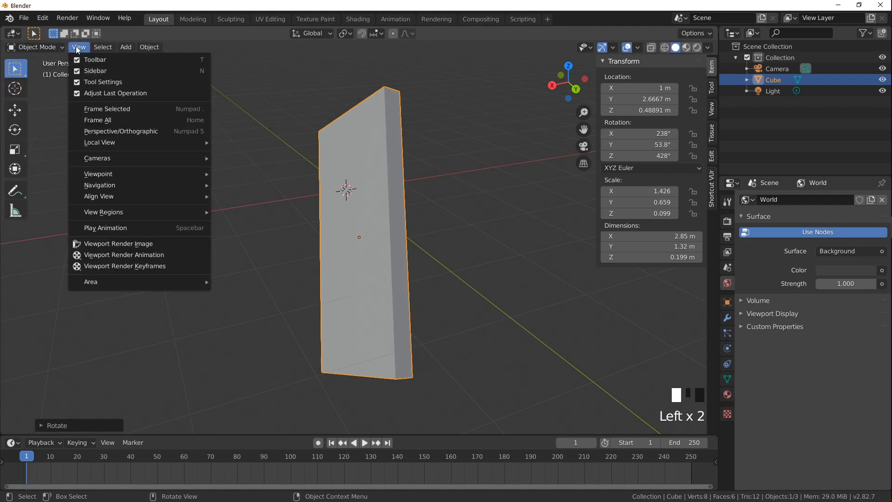
mouse_move(105, 46)
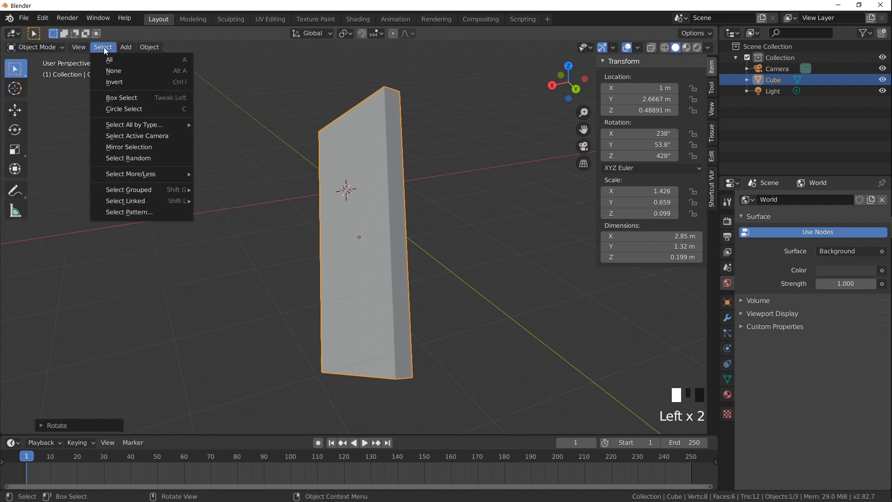
mouse_move(146, 47)
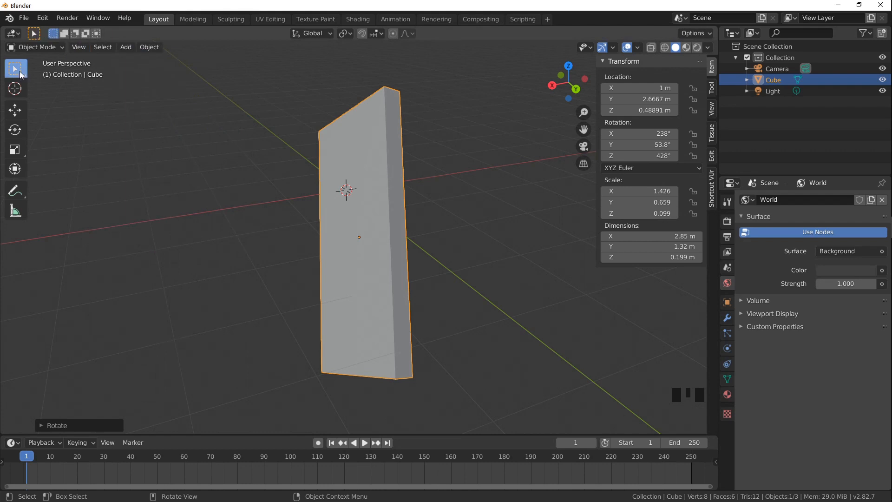
click(21, 109)
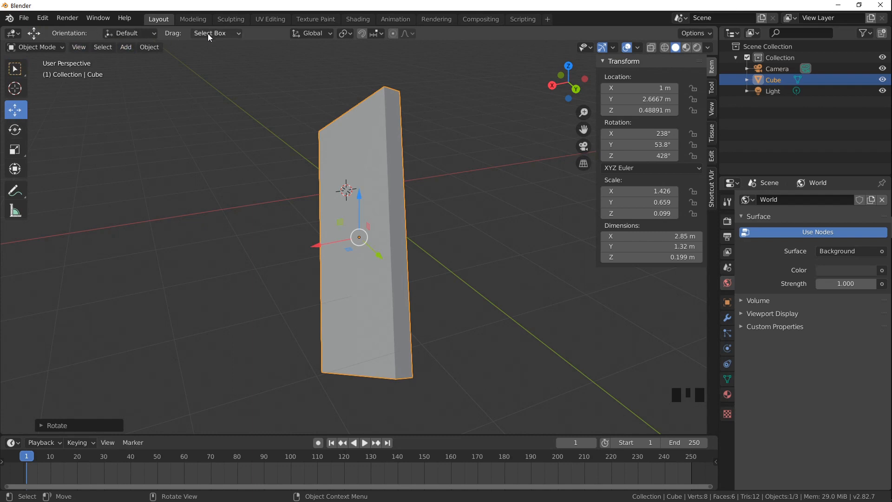
click(16, 70)
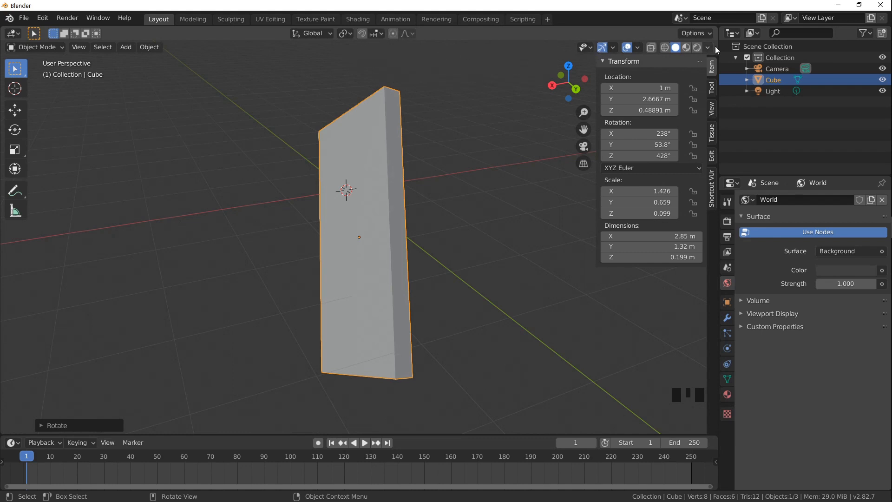
Preview the cube in Wireframe, Solid, Material Preview and Rendered viewport shading, ending on Solid
click(664, 47)
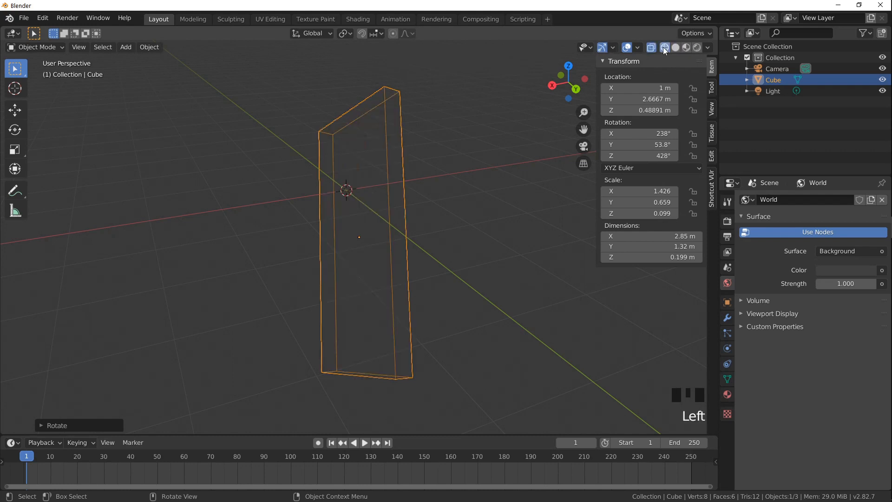
click(675, 48)
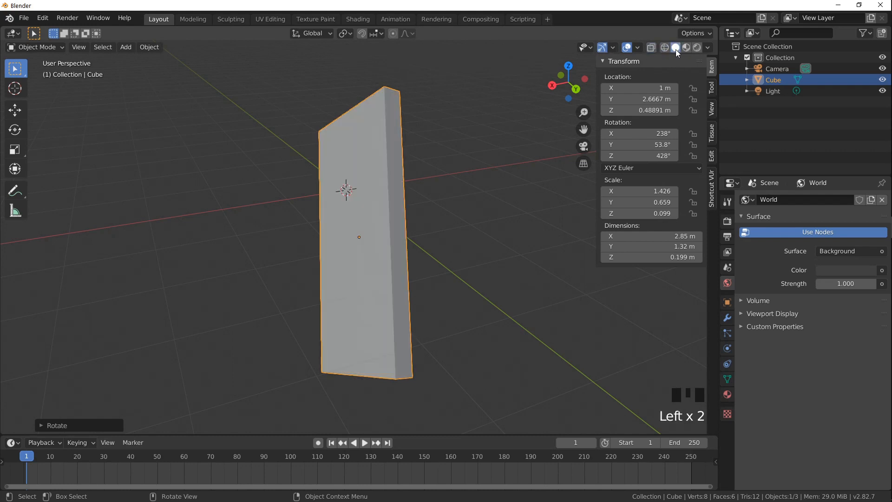
click(686, 48)
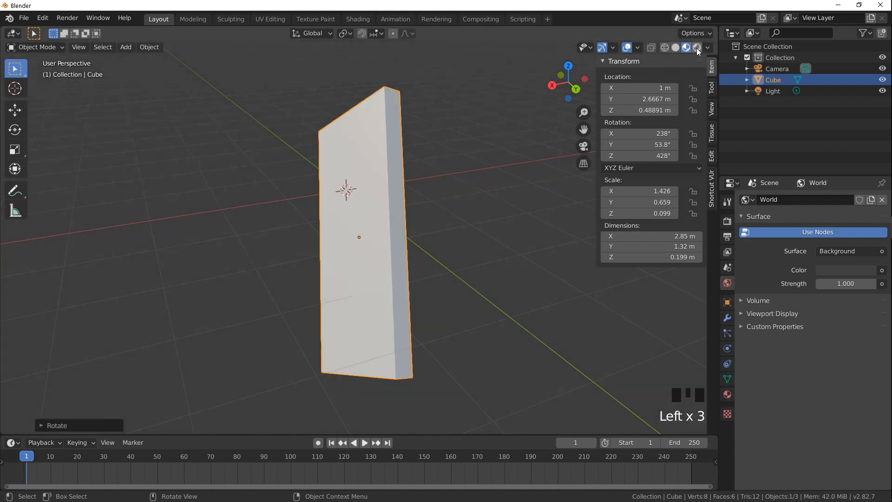
click(696, 48)
click(675, 47)
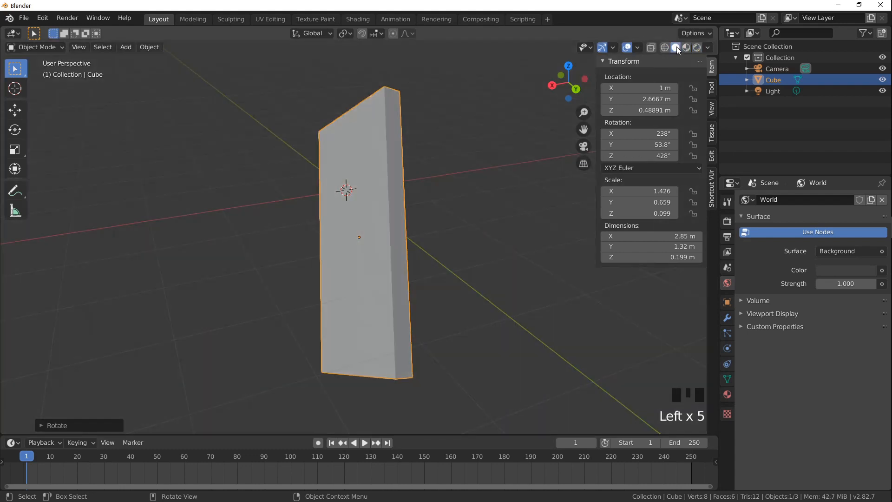
Add the camera and the light to the selection alongside the cube
key(ctrl+alt+r)
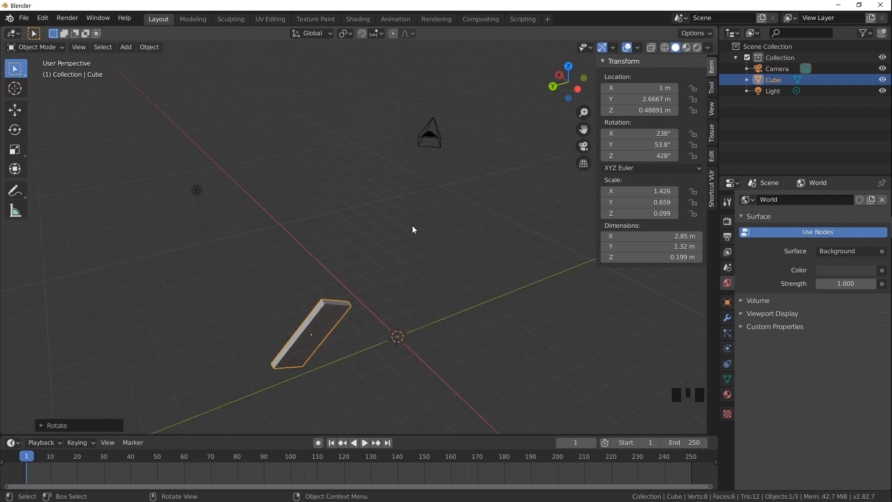
key(shift)
shift+click(427, 146)
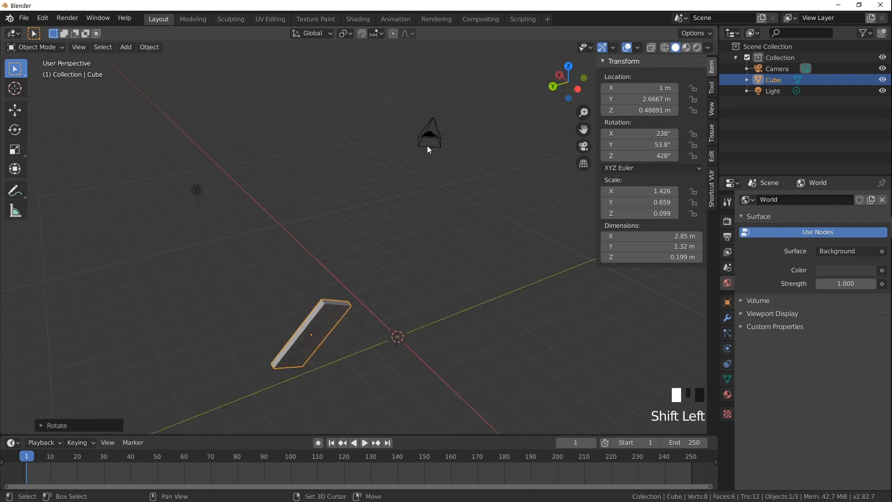
shift+click(197, 191)
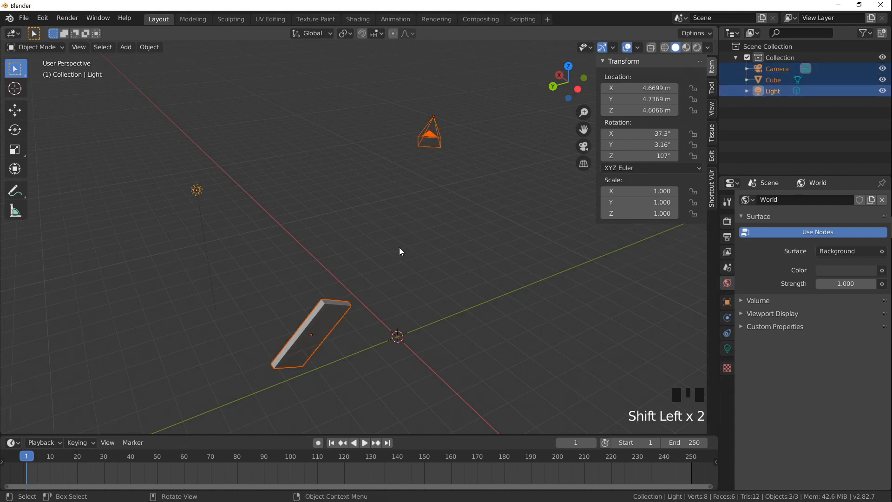
Select the light alone, extend the selection to the camera and the cube, and clear the selection
click(197, 190)
shift+click(433, 126)
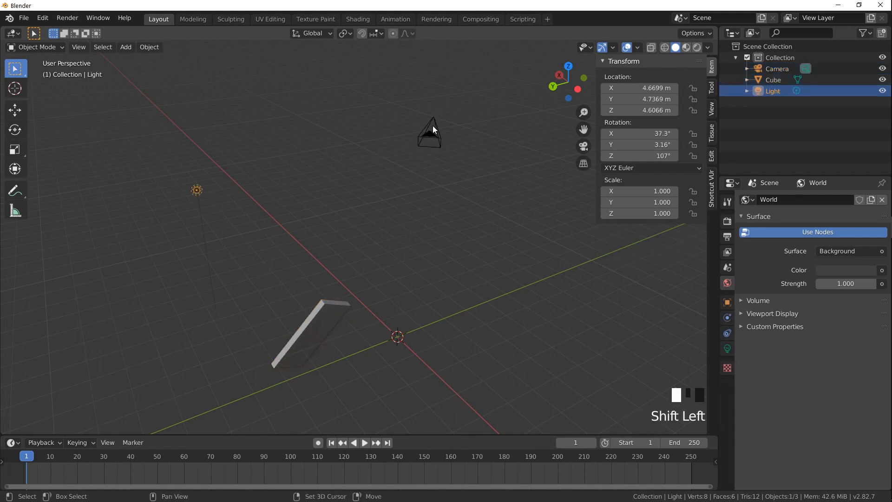
shift+click(333, 310)
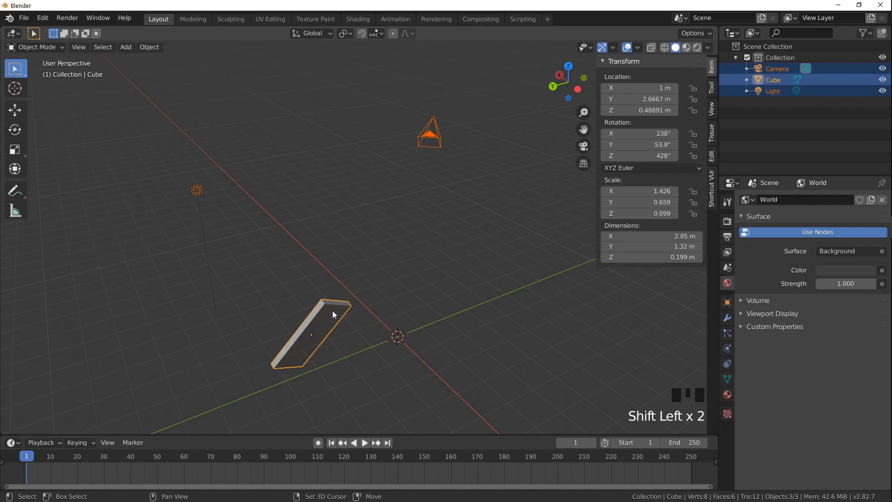
click(418, 272)
Select all objects in the scene and delete them
key(a)
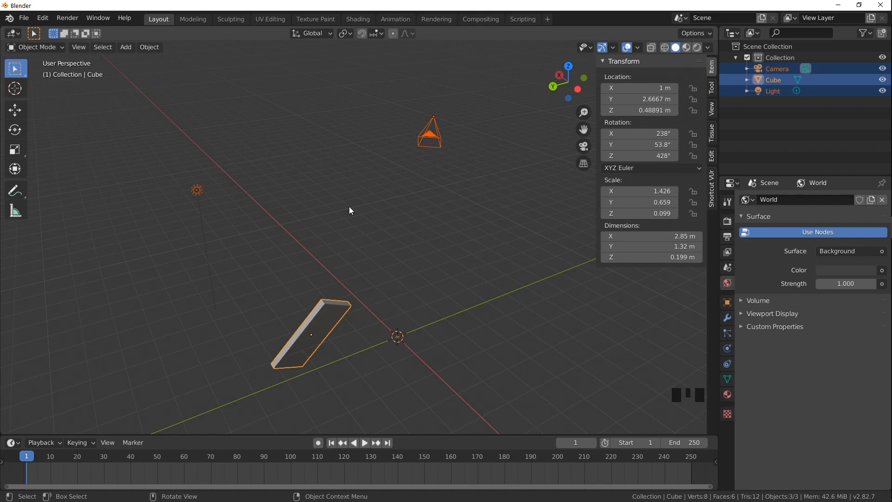
key(x)
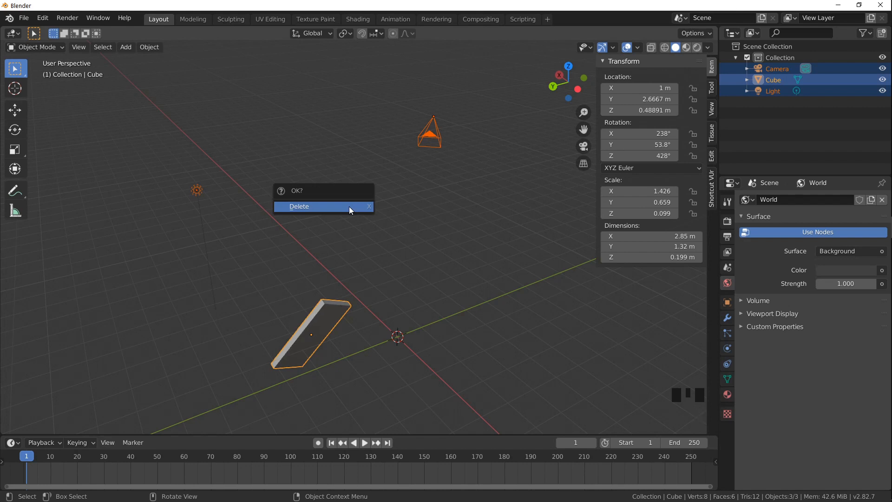
click(349, 206)
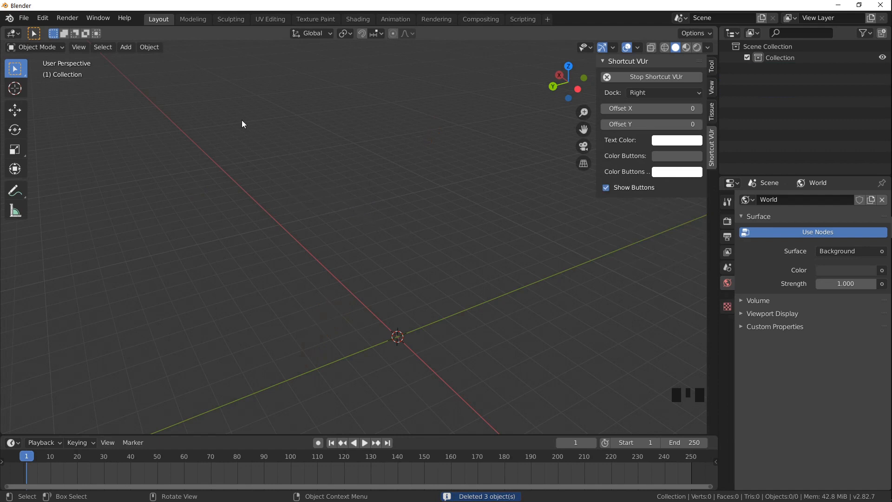
Add a plane mesh to the scene and expand its creation settings
click(120, 48)
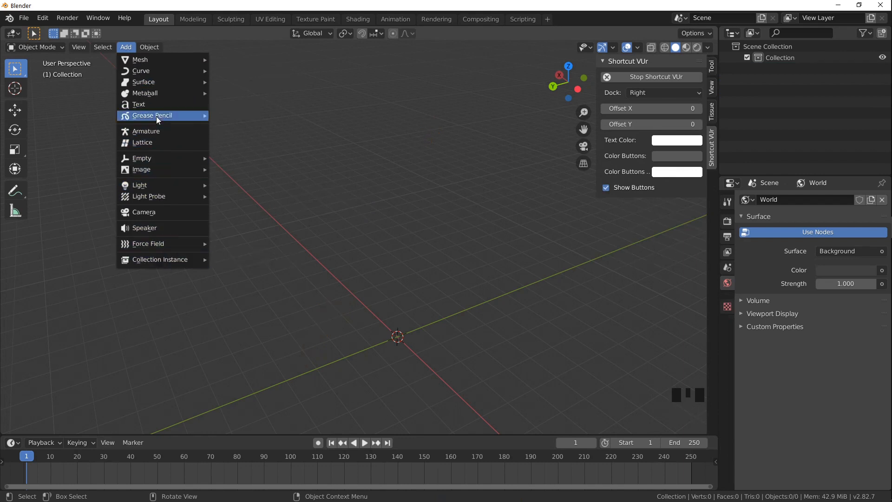
mouse_move(158, 95)
mouse_move(155, 61)
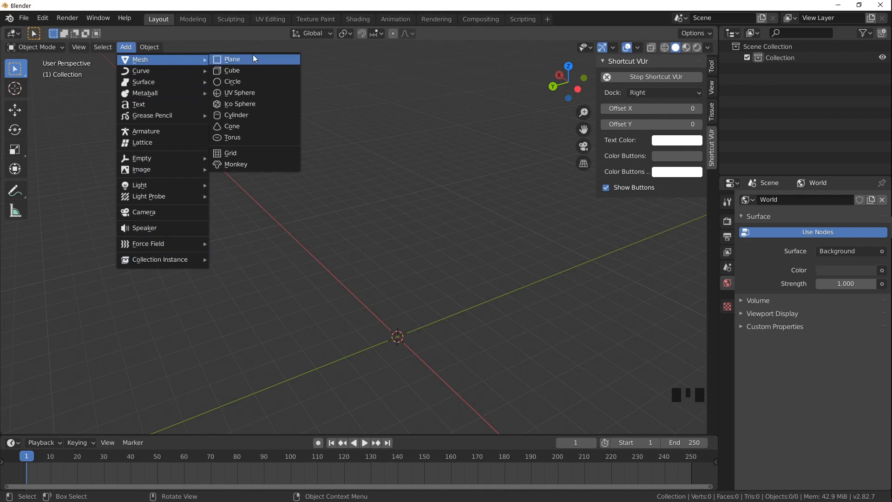
click(266, 63)
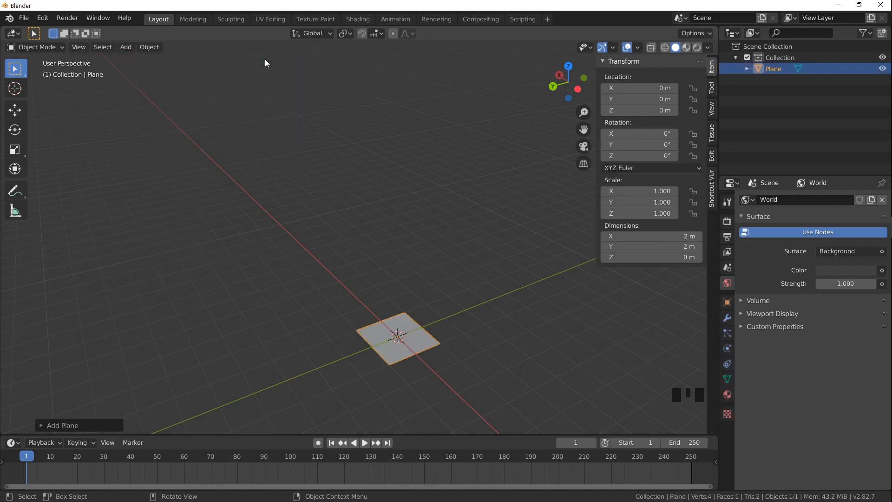
scroll(450, 367, up, 4)
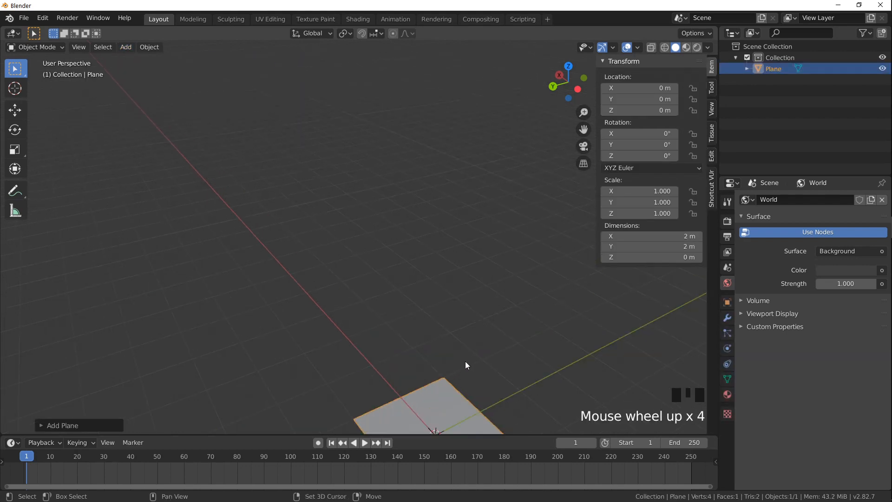
shift+middle_drag(465, 361, 364, 208)
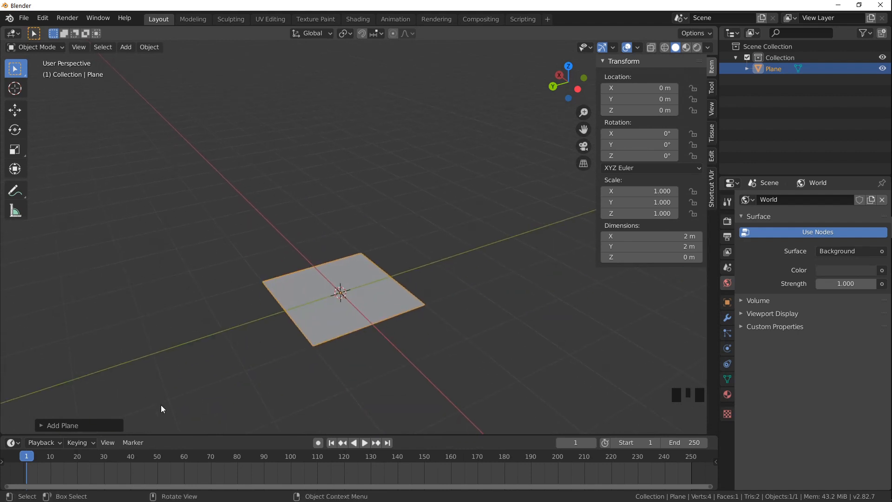
click(80, 426)
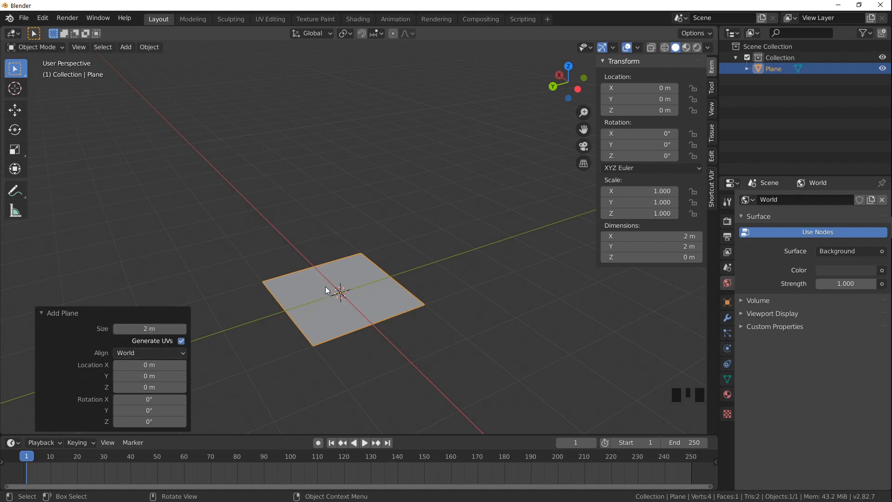
Delete the plane and add a UV sphere mesh
key(Delete)
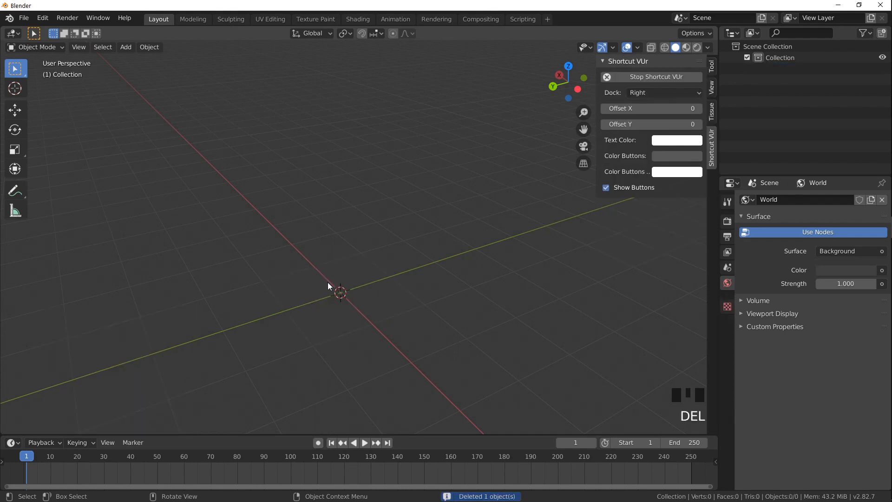
click(125, 46)
mouse_move(134, 61)
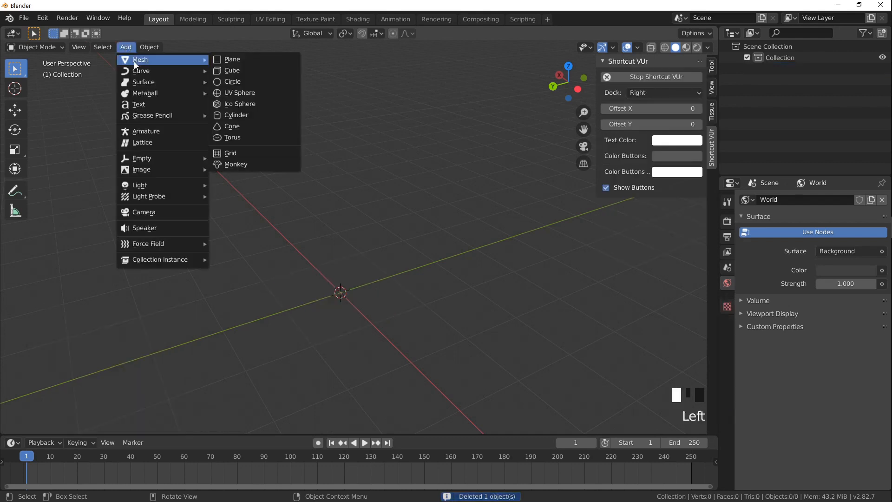
click(240, 92)
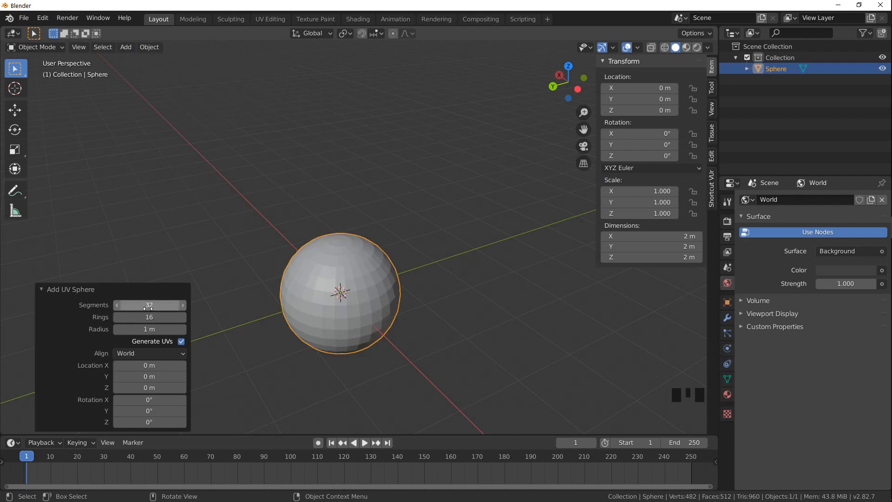
Reduce the UV sphere to 8 segments and 4 rings in its creation settings
drag(153, 305, 139, 317)
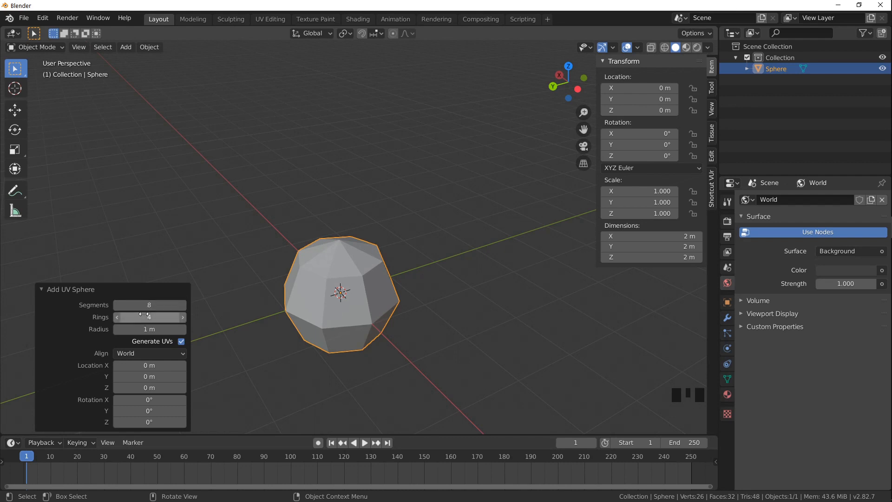
mouse_move(323, 328)
middle_down()
mouse_move(230, 260)
mouse_move(327, 317)
middle_up()
scroll(352, 324, up, 2)
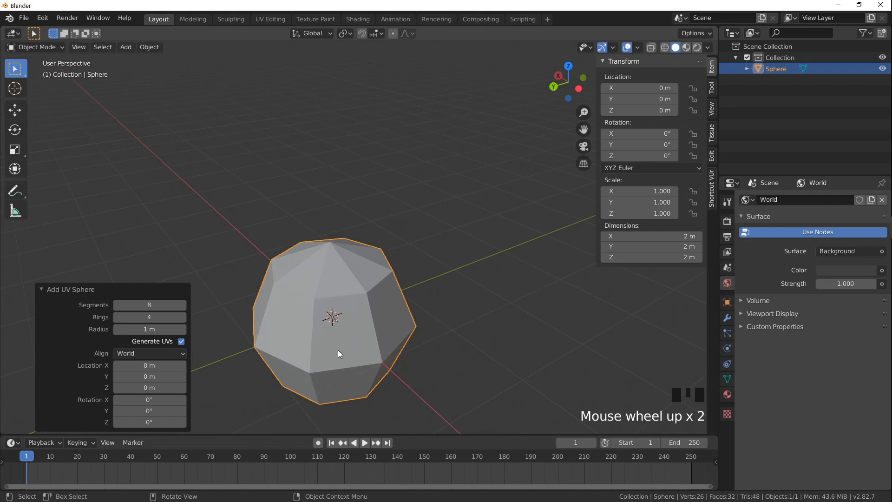
scroll(326, 267, down, 1)
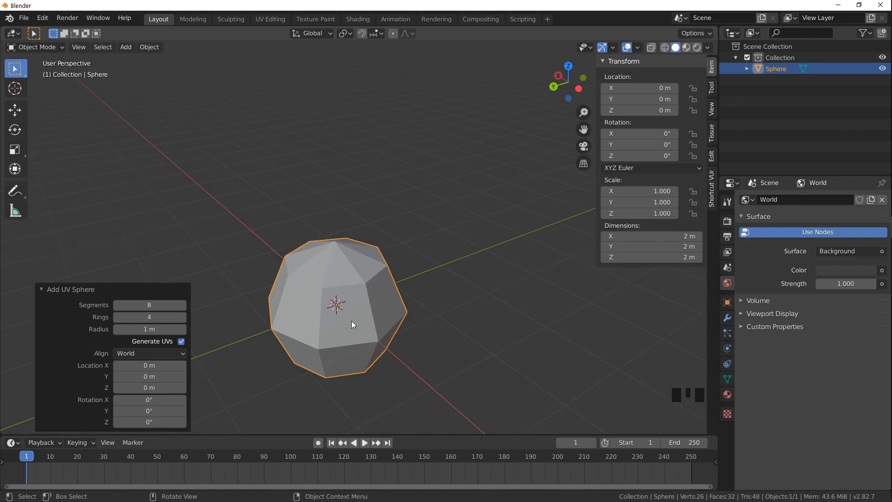
Move the sphere freely above the grid and adjust the move offsets to about X 1.18 m, Y -0.282 m, Z 1.77 m
key(g)
click(323, 216)
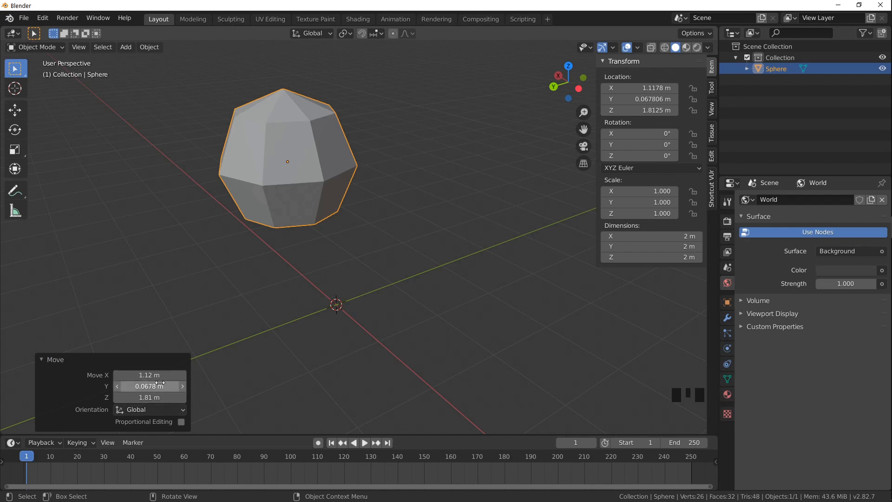
drag(153, 375, 156, 397)
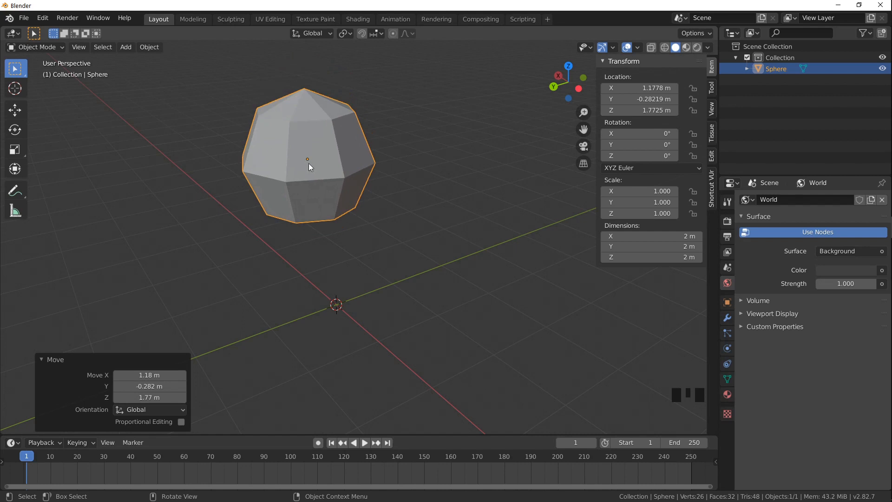
Delete the sphere and add a cylinder mesh
key(ctrl+alt+r)
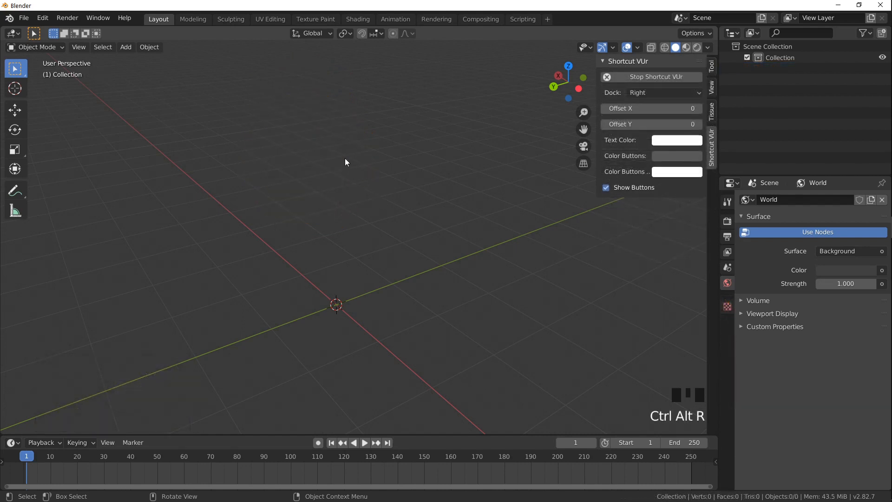
click(129, 47)
mouse_move(148, 47)
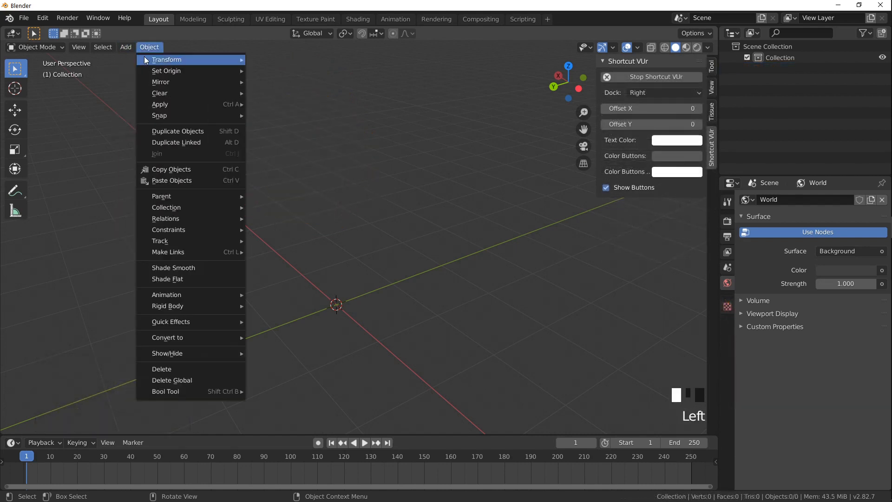
click(124, 47)
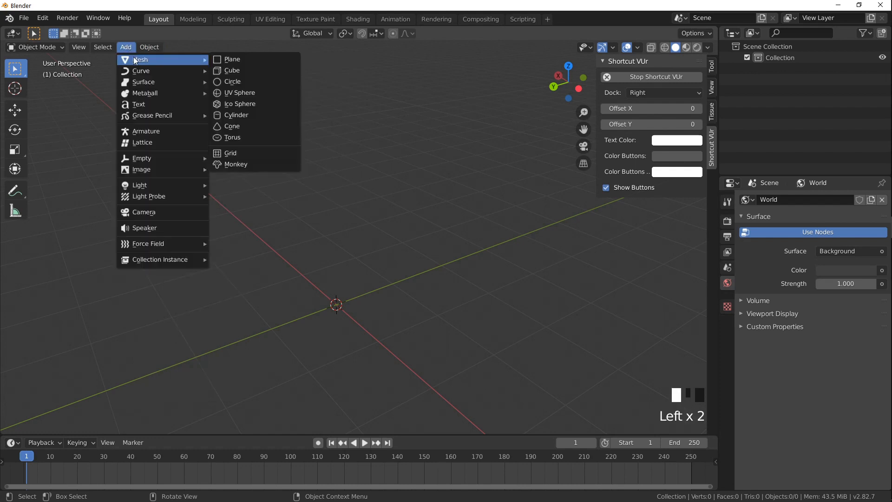
click(240, 115)
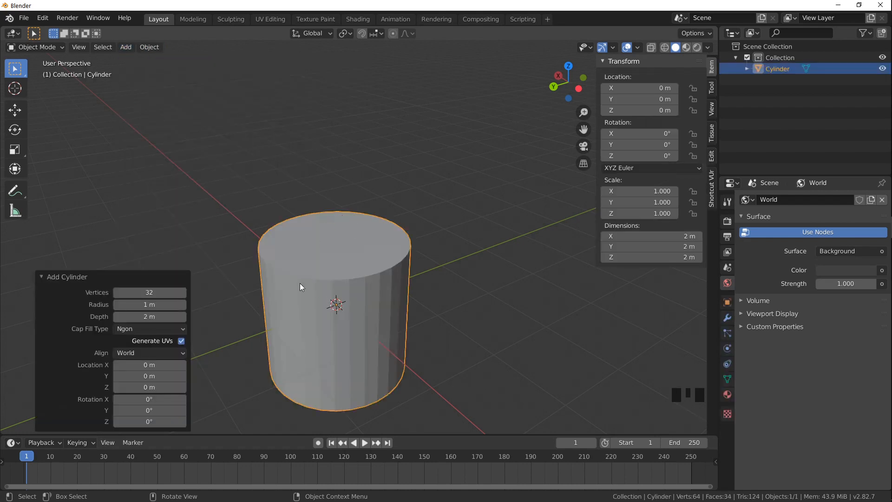
Set the new cylinder's vertex count to 6 for a hexagonal shape
click(147, 292)
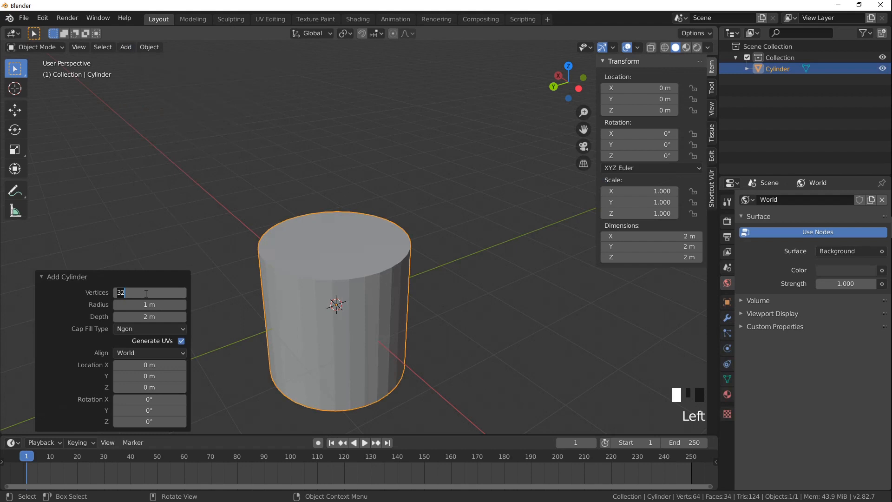
key(BackSpace)
key(BackSpace)
text(6)
key(Return)
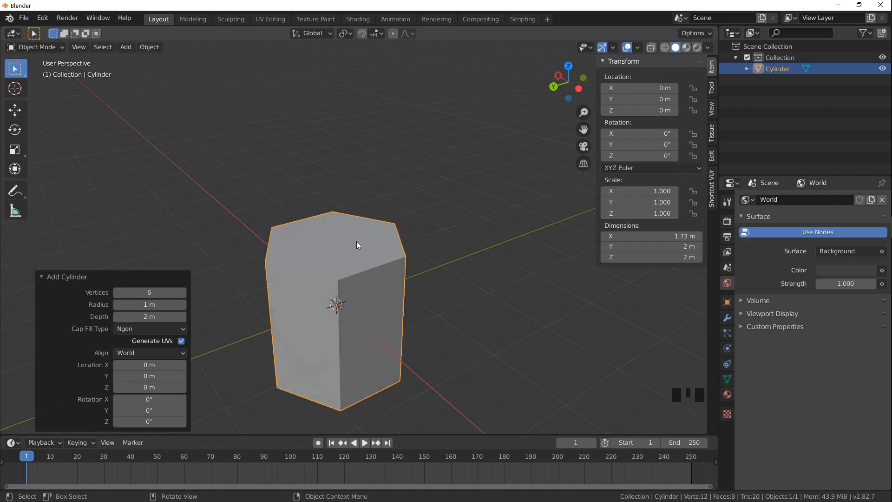
middle_drag(357, 241, 349, 267)
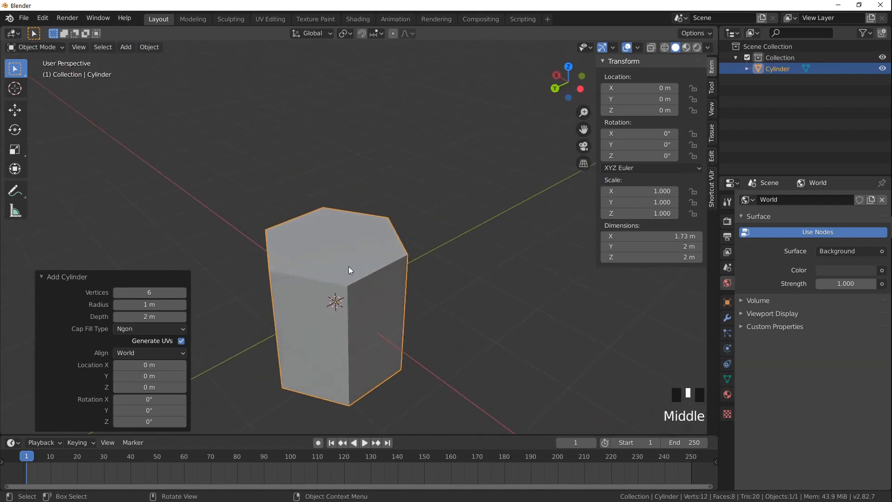
Set the hexagonal cylinder's depth to 0.5 m and collapse its creation settings
drag(160, 319, 121, 319)
double_click(157, 319)
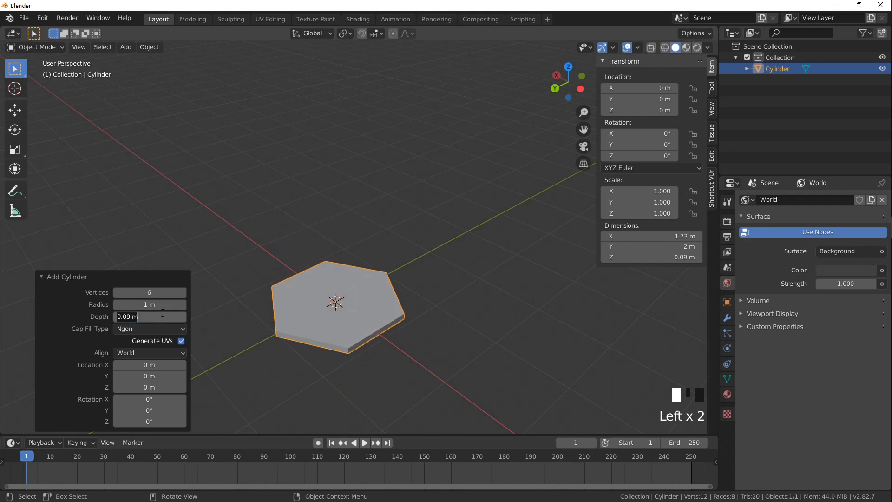
text(0.5)
key(Return)
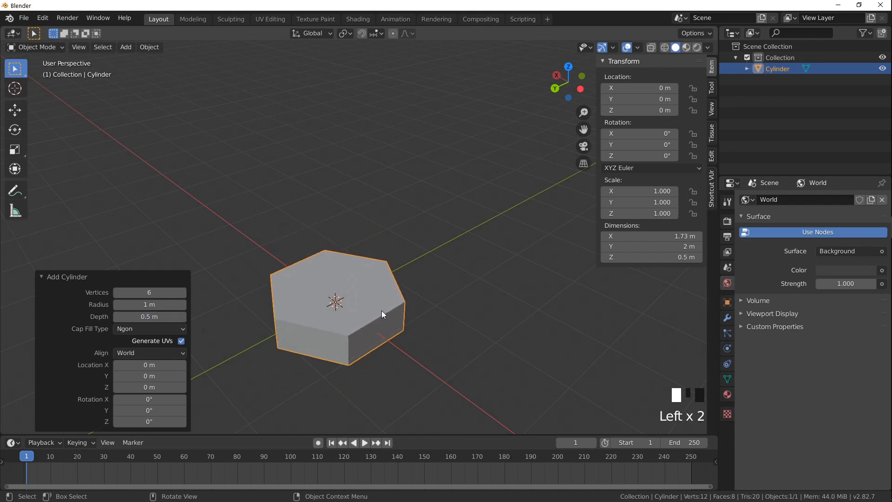
scroll(372, 281, up, 3)
shift+middle_drag(342, 316, 349, 270)
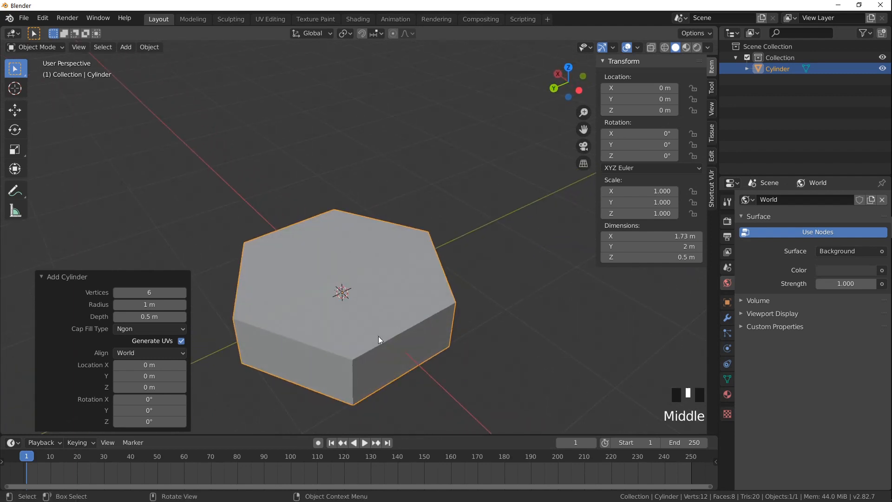
click(85, 278)
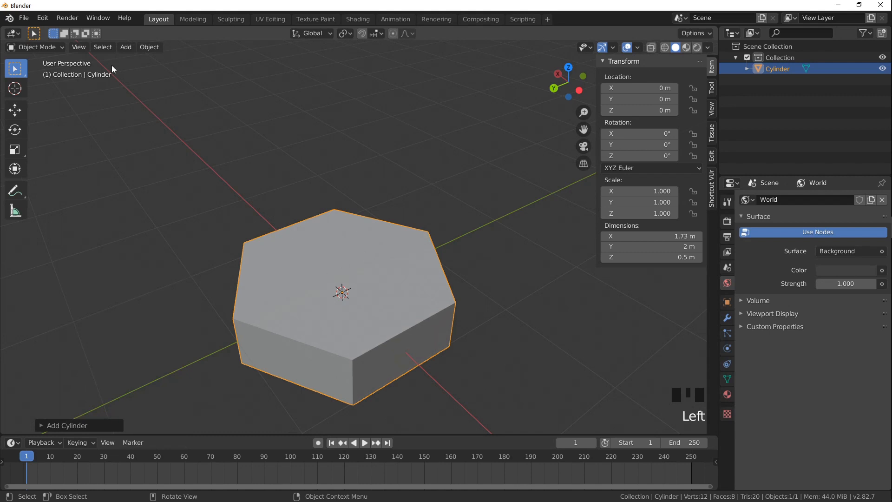
Switch the cylinder to Edit Mode and widen the tool shelf to two columns
click(45, 47)
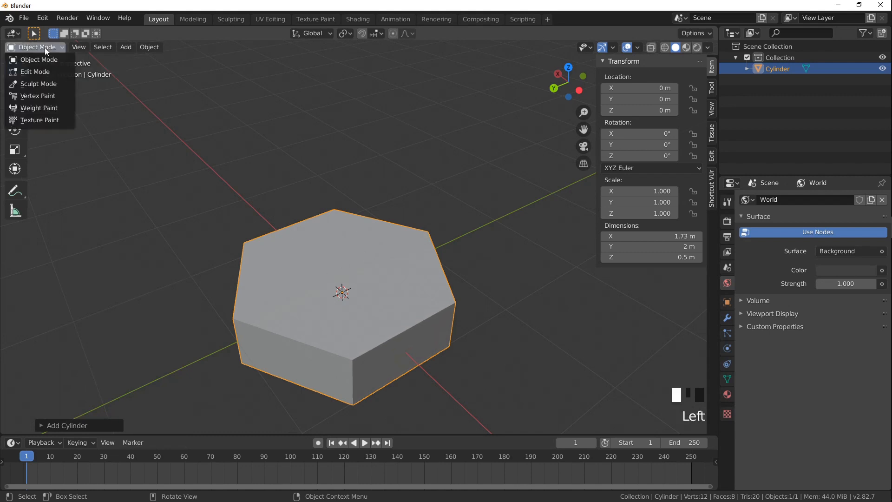
click(52, 71)
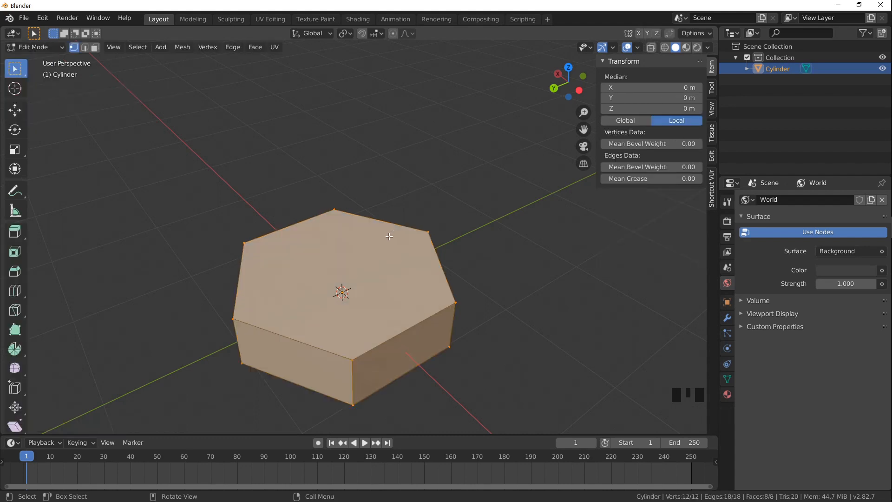
drag(28, 189, 52, 189)
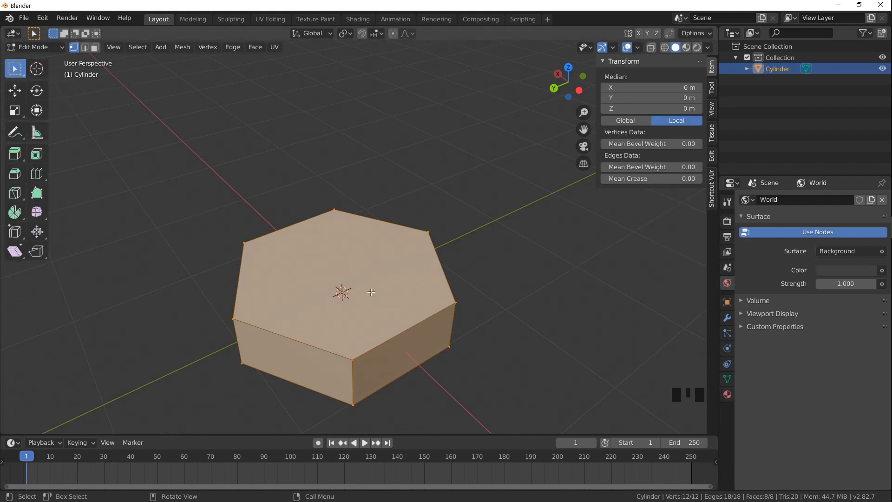
Cycle the mesh selection through vertex, edge and face select modes, ending on face select
click(85, 48)
click(94, 49)
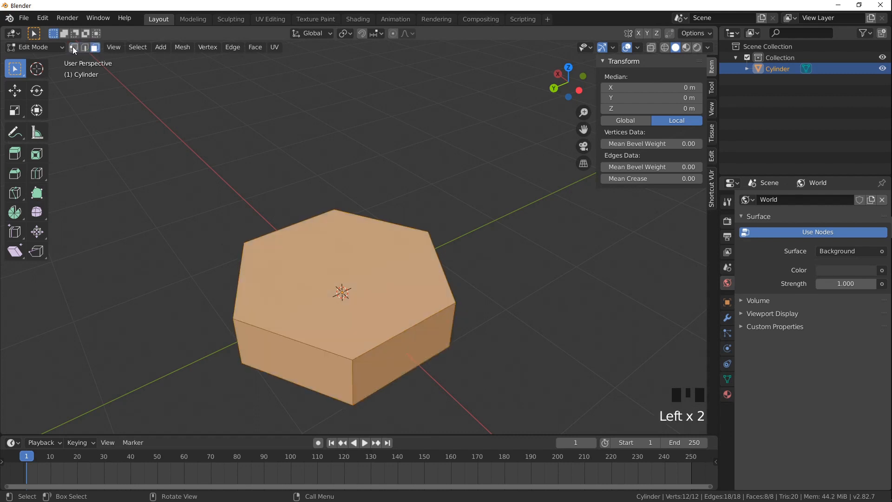
click(73, 47)
click(84, 48)
click(92, 48)
click(74, 47)
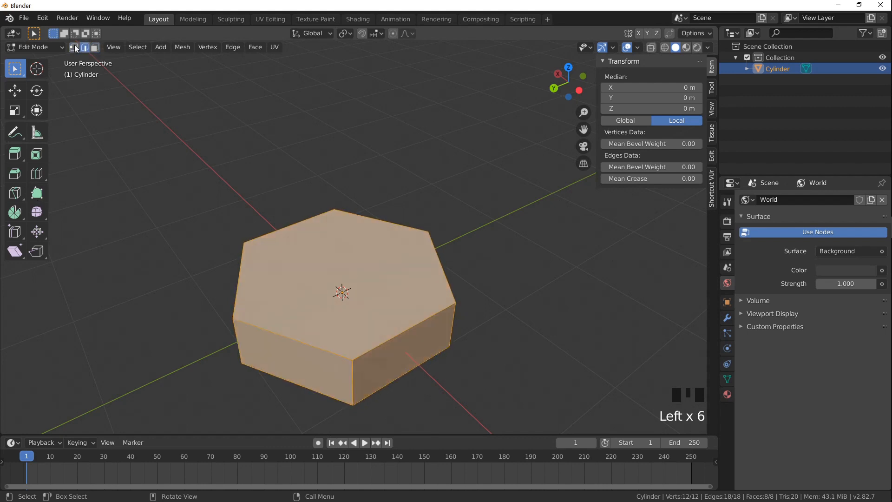
click(84, 47)
click(85, 47)
click(95, 47)
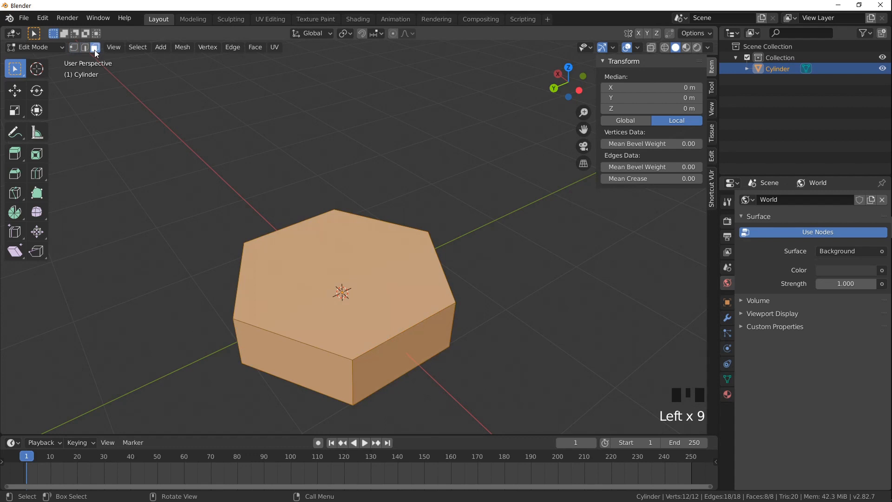
Select the cylinder's top face, two front side faces and the top face again, one at a time
click(334, 290)
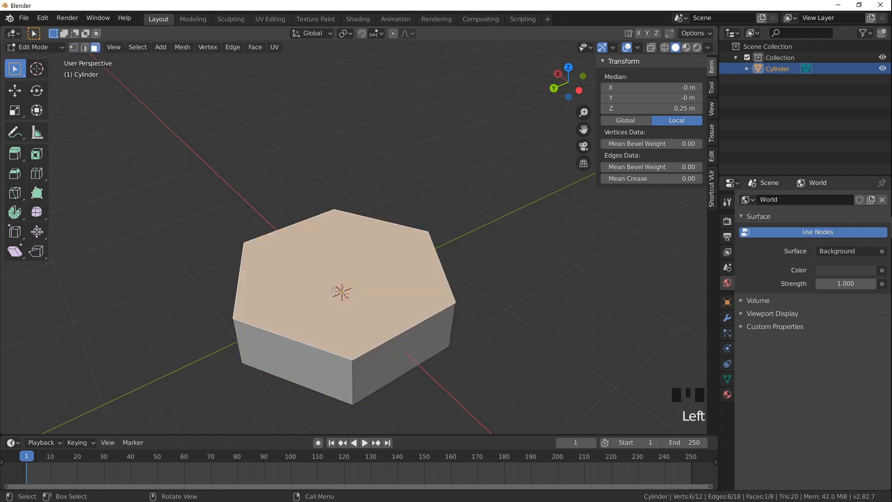
click(311, 358)
click(388, 352)
click(359, 278)
Switch to vertex select mode and select the top face's corner vertices one after another
click(74, 47)
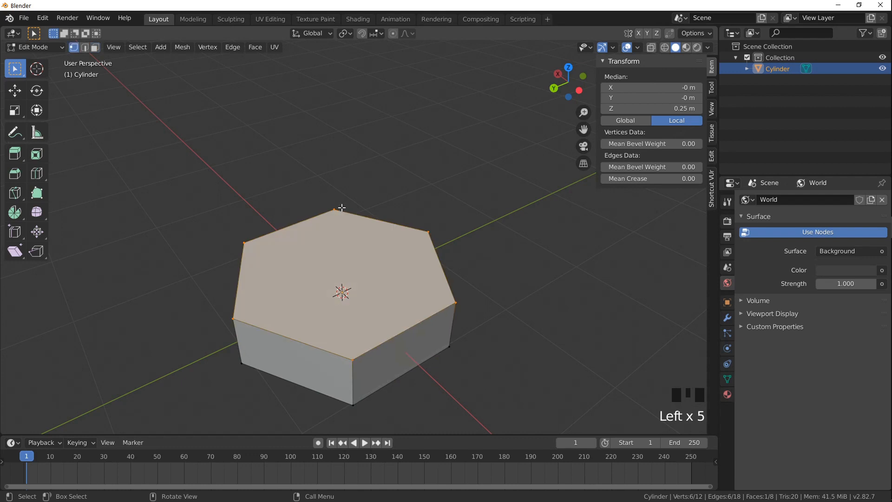
click(421, 231)
click(431, 233)
click(455, 301)
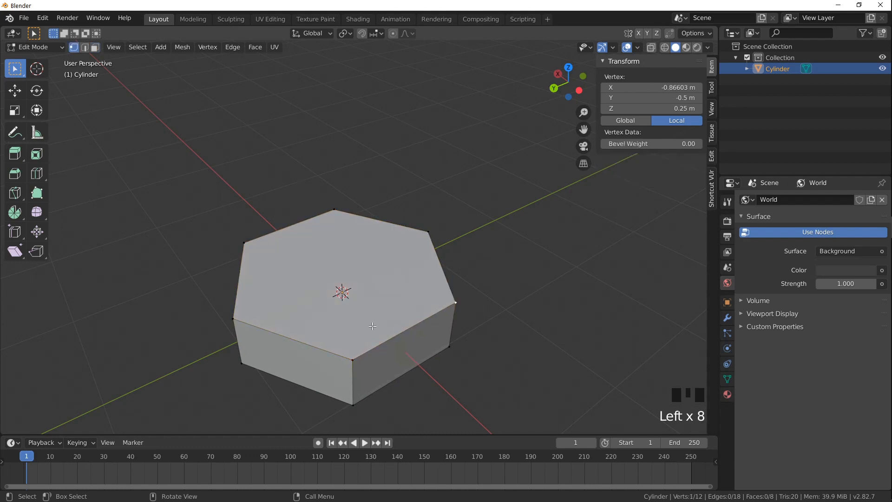
click(353, 352)
click(222, 311)
click(246, 240)
click(332, 209)
Change the selection mode to edge select and on to face select
key(2)
key(3)
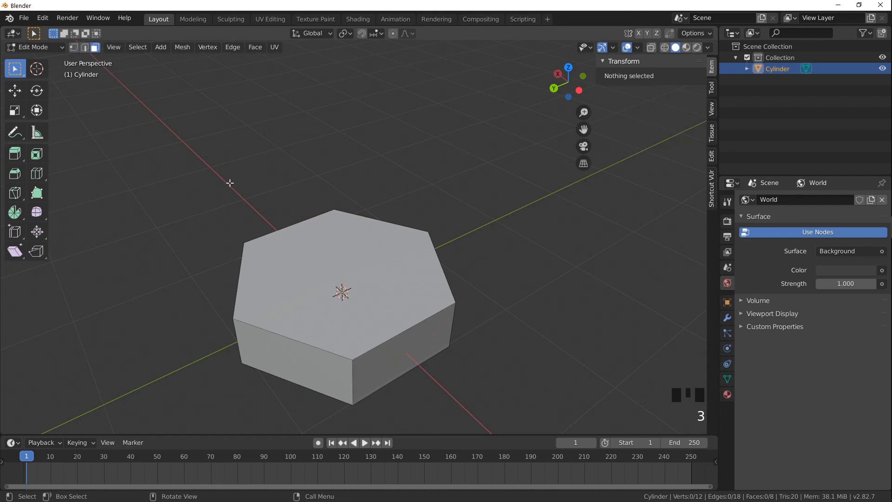
Cycle repeatedly through the vertex, edge and face selection modes, finishing in face select
key(1)
key(2)
key(3)
key(1)
key(2)
key(3)
key(1)
key(2)
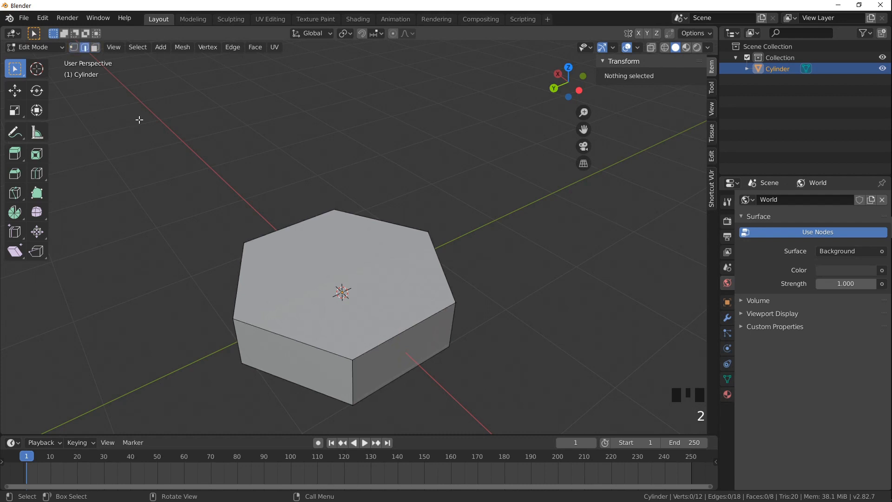
key(3)
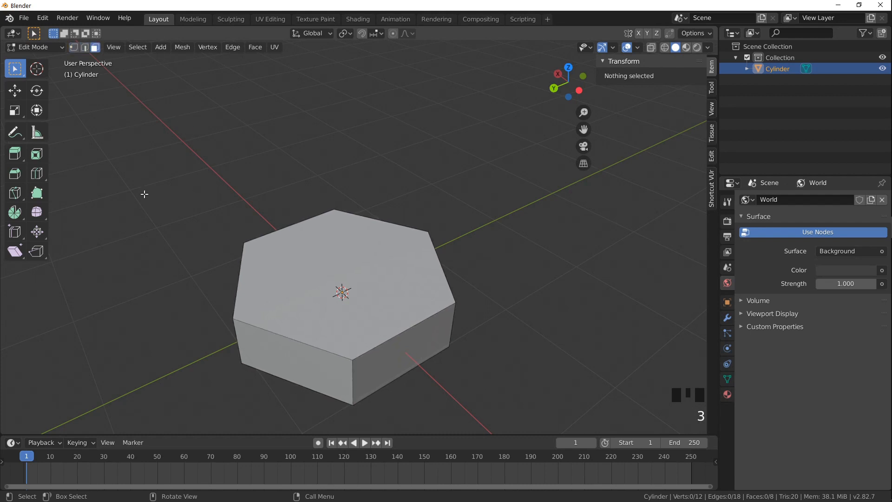
Select the cylinder's top face and add its bottom face to the selection
click(337, 282)
middle_drag(359, 321, 340, 209)
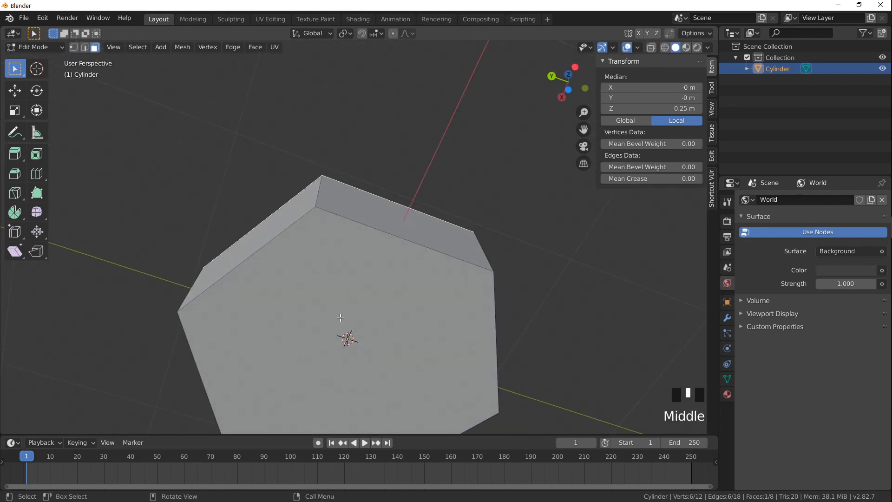
scroll(340, 318, down, 2)
key(shift)
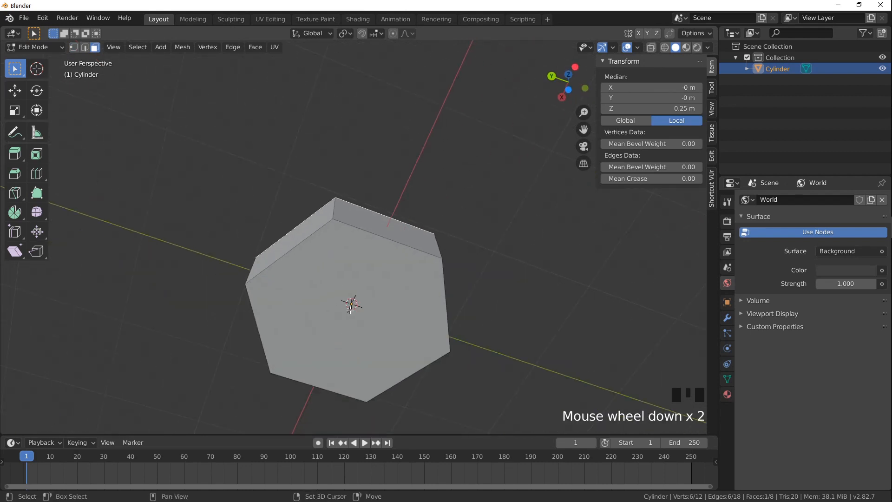
shift+click(350, 309)
middle_drag(350, 309, 388, 337)
scroll(405, 317, up, 2)
shift+middle_drag(402, 300, 359, 275)
middle_drag(358, 275, 389, 275)
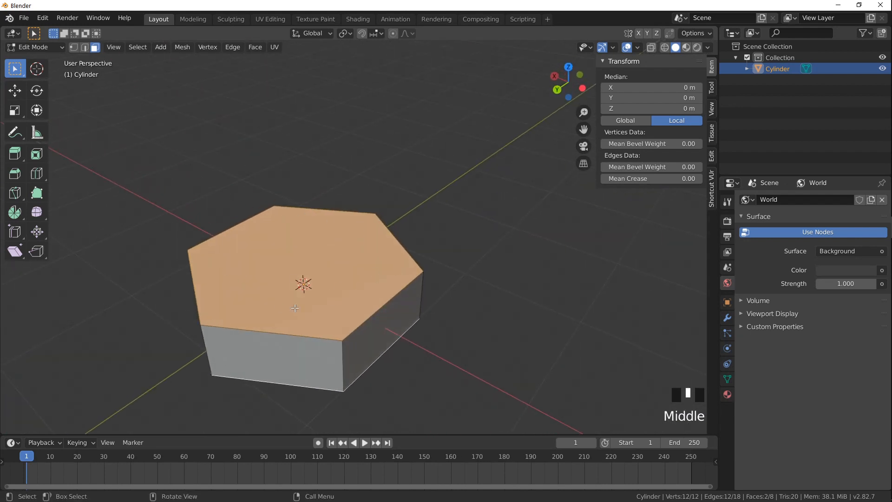
Inset the selected top and bottom faces by about 0.36 m with the Inset Faces tool
middle_drag(342, 258, 372, 248)
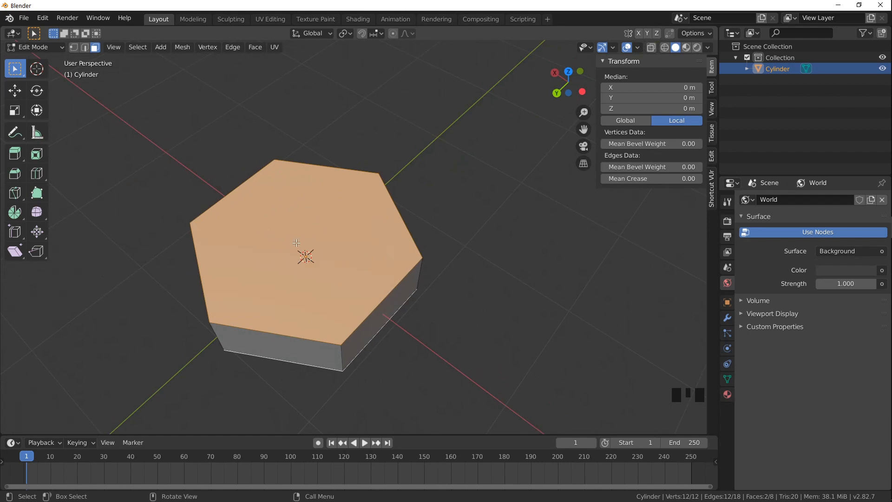
middle_drag(297, 242, 307, 228)
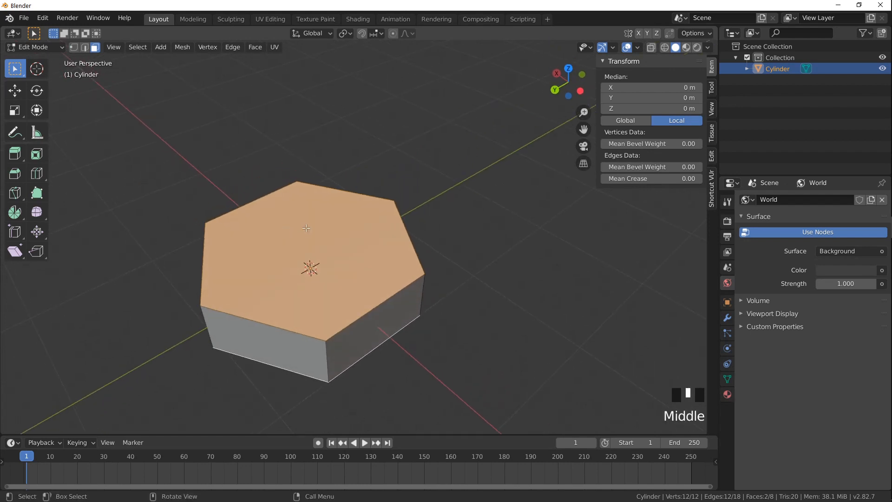
click(37, 154)
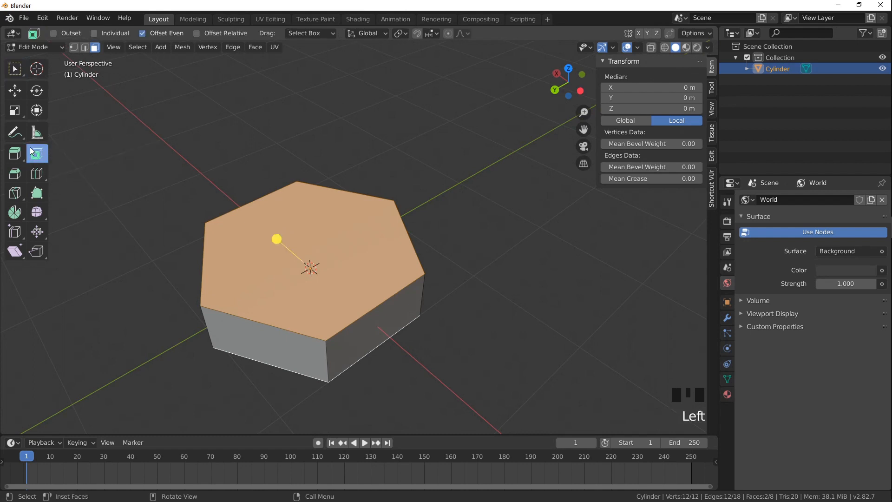
middle_drag(163, 230, 213, 213)
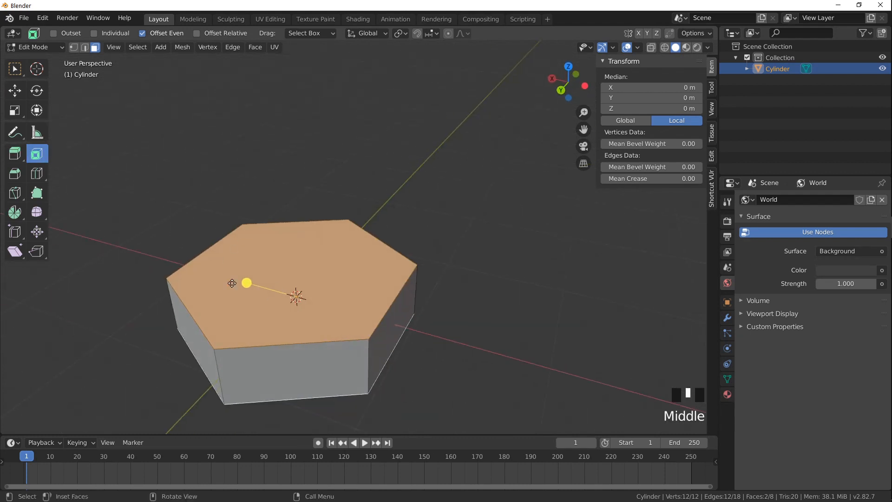
middle_drag(245, 284, 257, 259)
drag(260, 259, 296, 269)
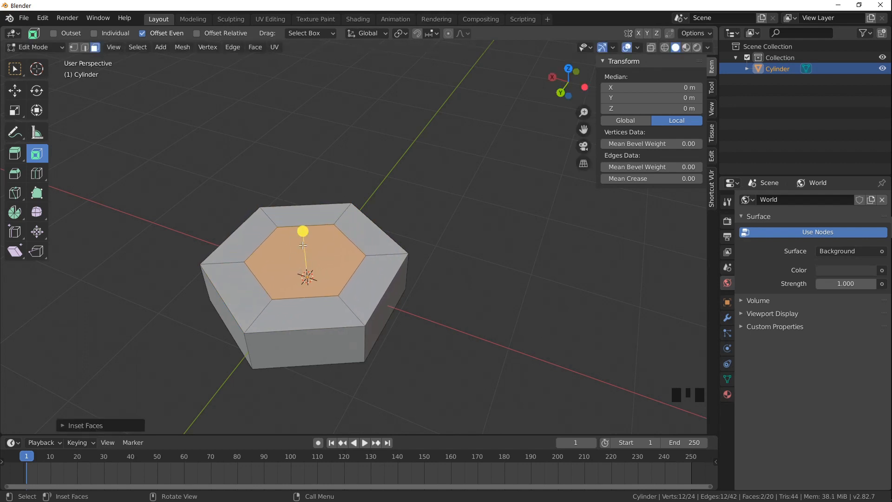
Set the inset thickness to 0.4 m and return to the Select Box tool
click(108, 425)
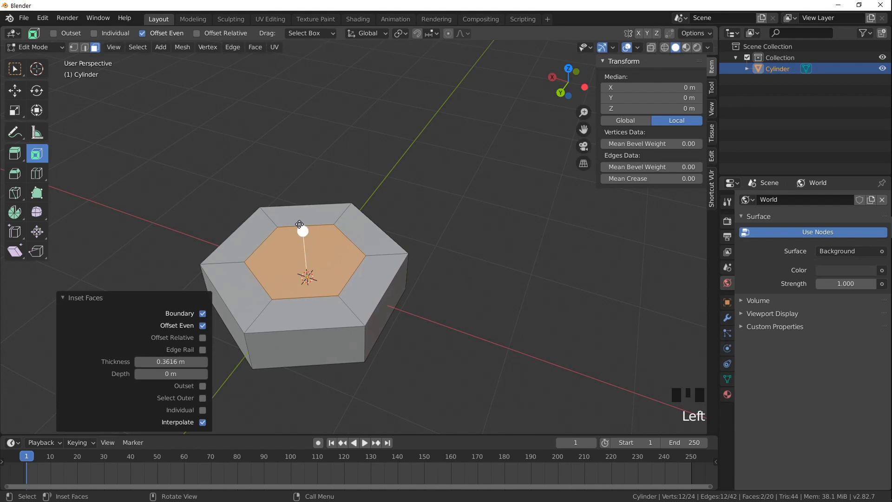
click(171, 362)
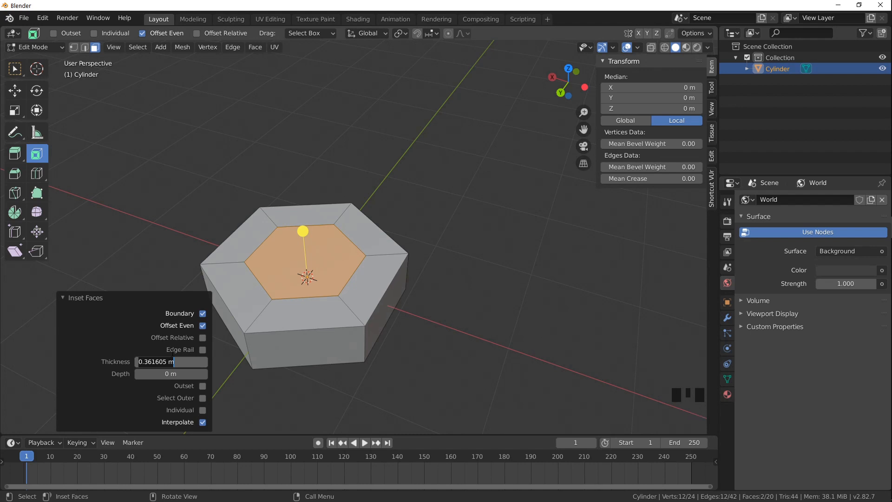
text(.4)
key(Return)
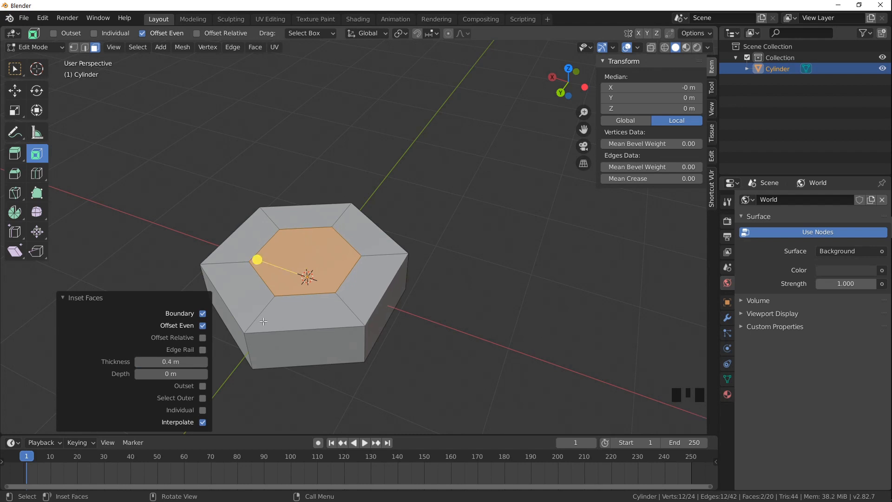
mouse_move(368, 317)
middle_down()
mouse_move(370, 334)
mouse_move(373, 302)
mouse_move(375, 314)
middle_up()
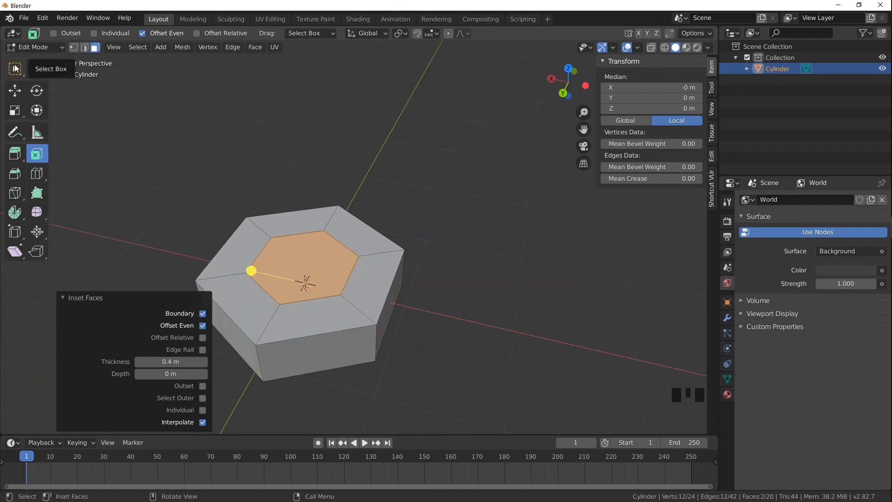
click(14, 68)
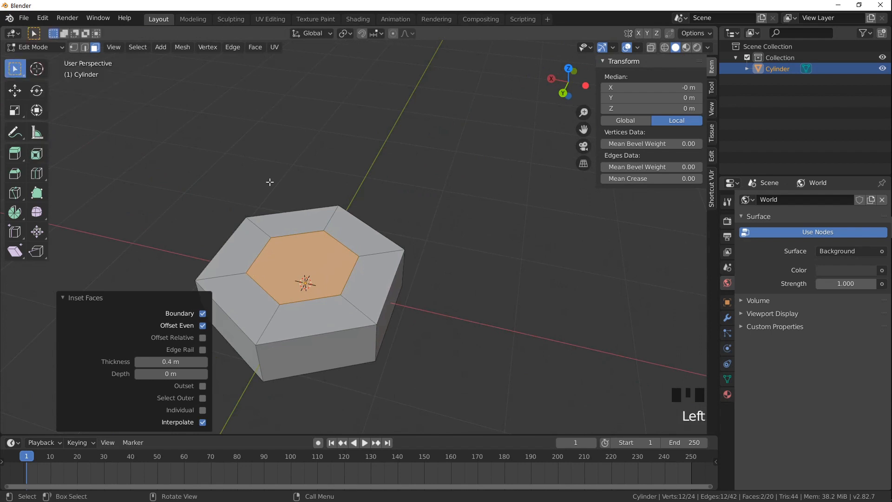
mouse_move(315, 222)
shift+middle_down()
mouse_move(337, 210)
mouse_move(307, 212)
shift+middle_up()
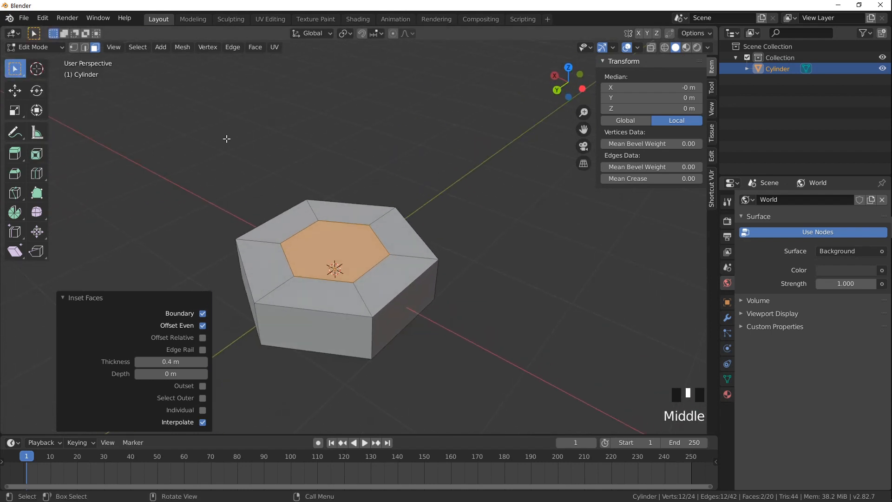
Activate the Inset Faces tool, then return to Select Box and cycle through the selection tools
click(37, 154)
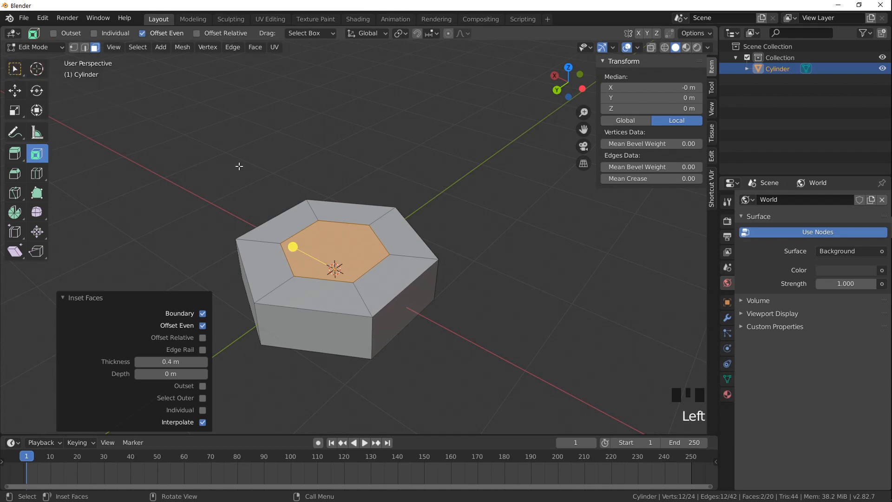
key(w)
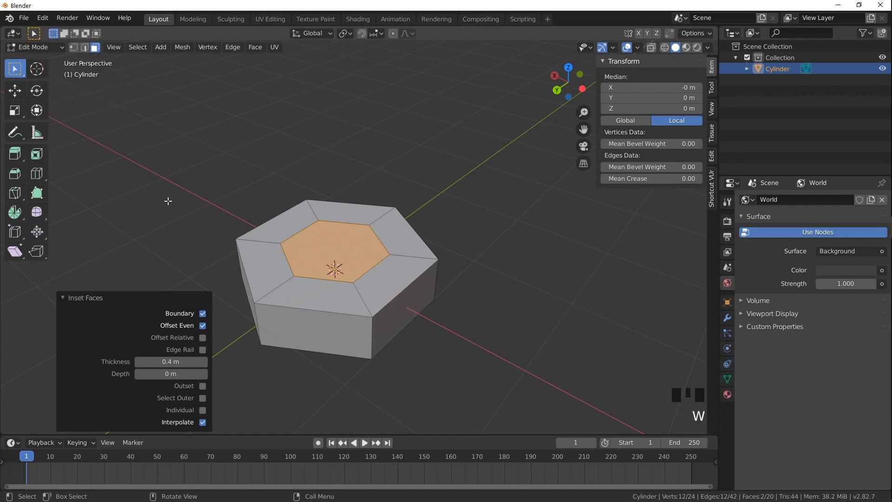
key(w)
key(w)
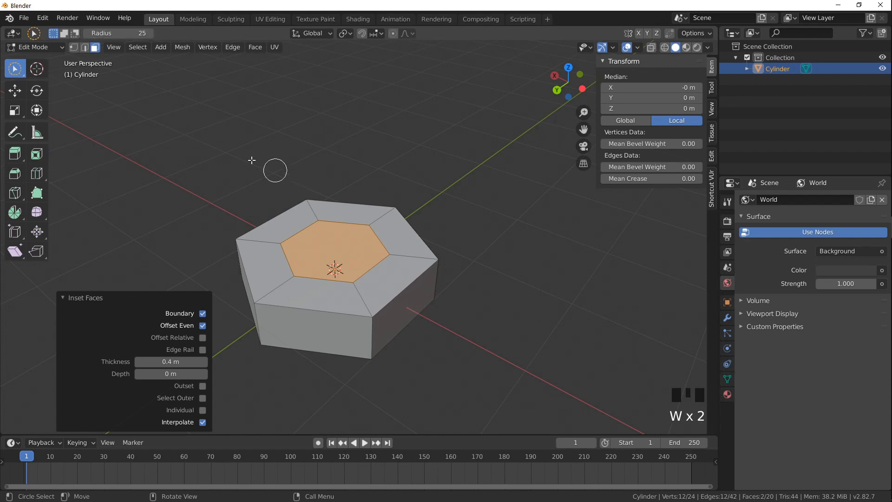
key(w)
key(w)
key(w)
key(w)
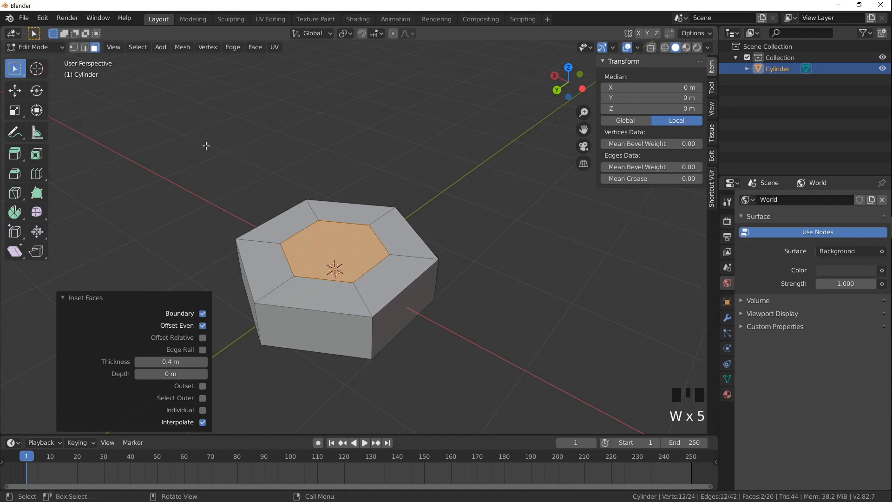
key(w)
key(w)
key(w)
key(w)
key(w)
key(w)
Delete the inset inner faces on the top and bottom using the Faces option
middle_drag(369, 266, 327, 264)
scroll(354, 273, up, 2)
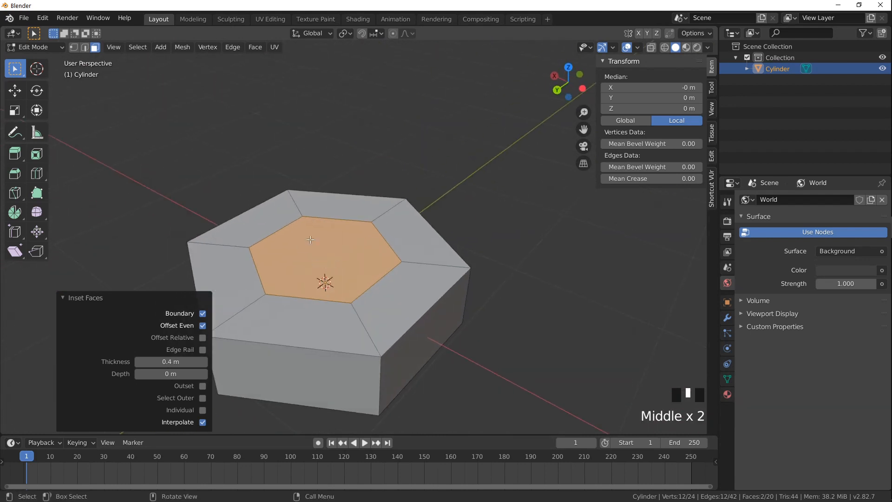
shift+middle_drag(259, 240, 349, 289)
scroll(361, 269, down, 1)
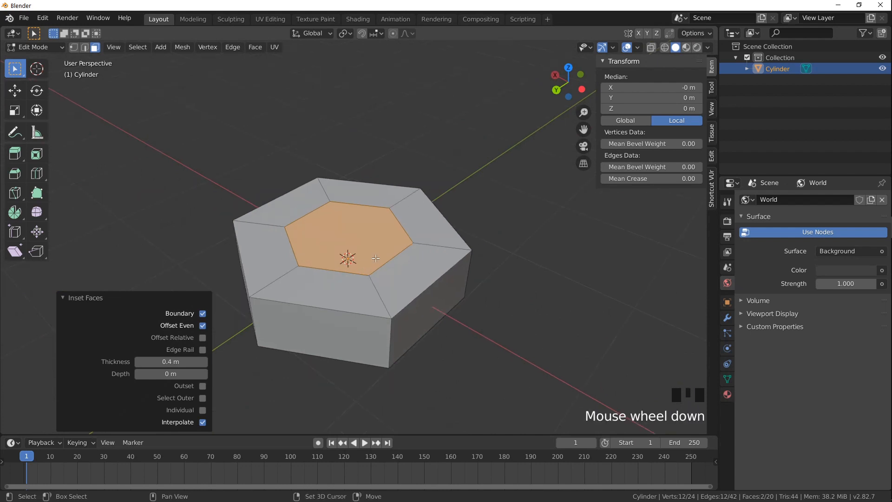
mouse_move(348, 259)
middle_down()
mouse_move(325, 243)
mouse_move(363, 263)
middle_up()
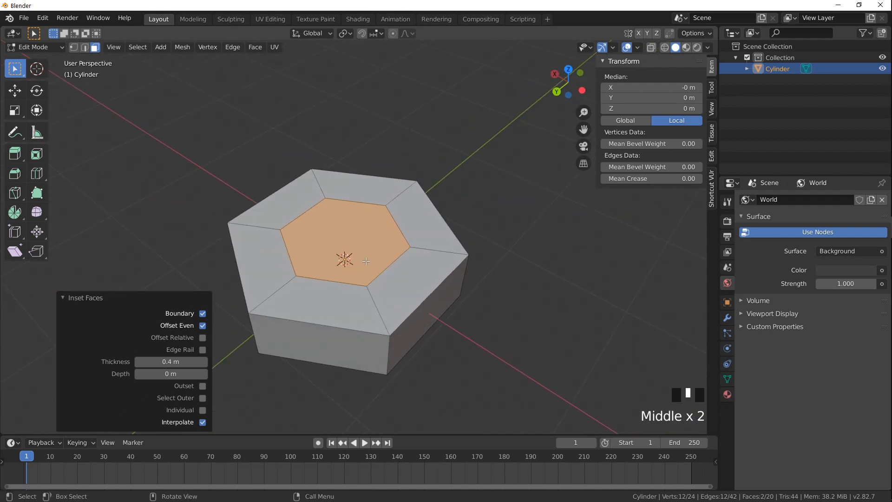
key(Delete)
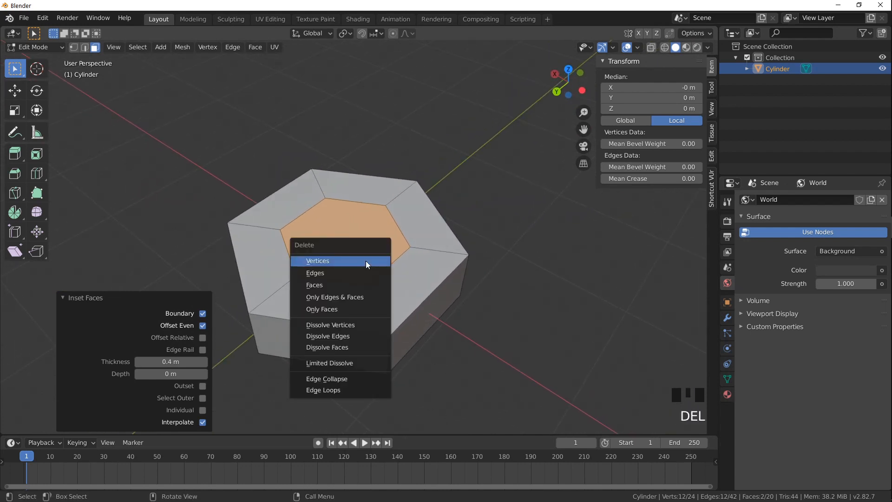
click(338, 285)
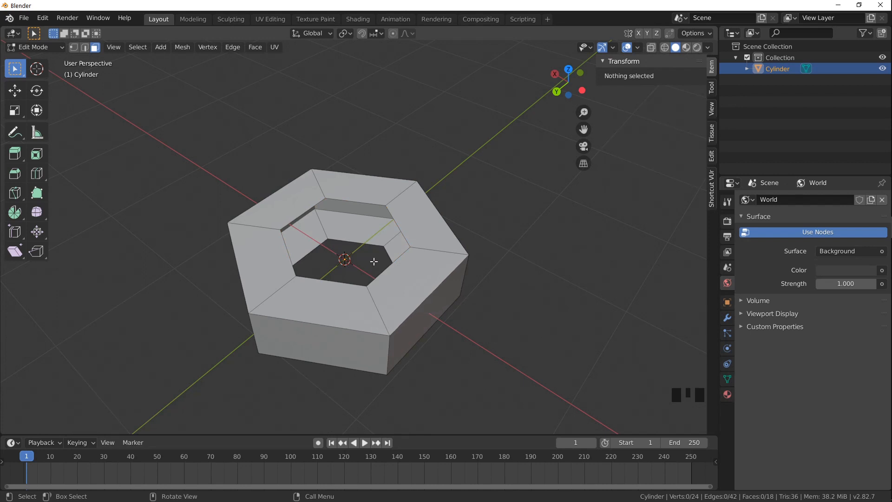
Try dissolving the selection, and undo that together with the deletion of the inner faces
key(ctrl+x)
key(ctrl+x)
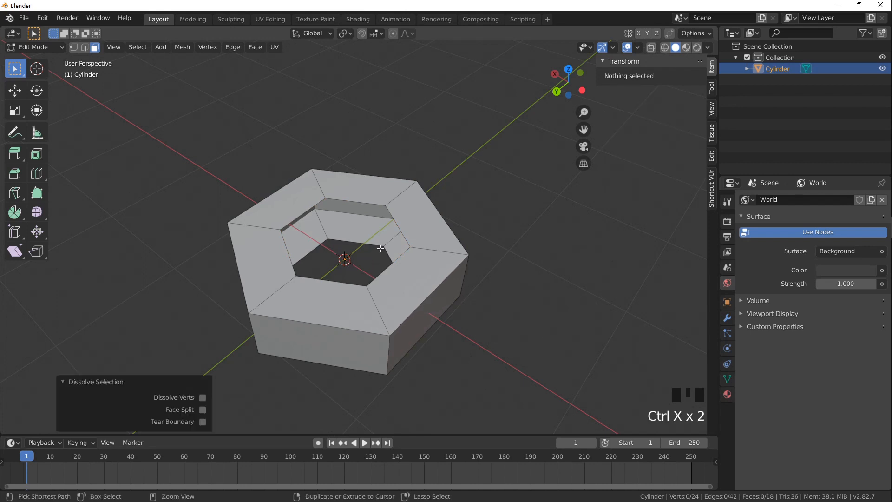
key(ctrl+x)
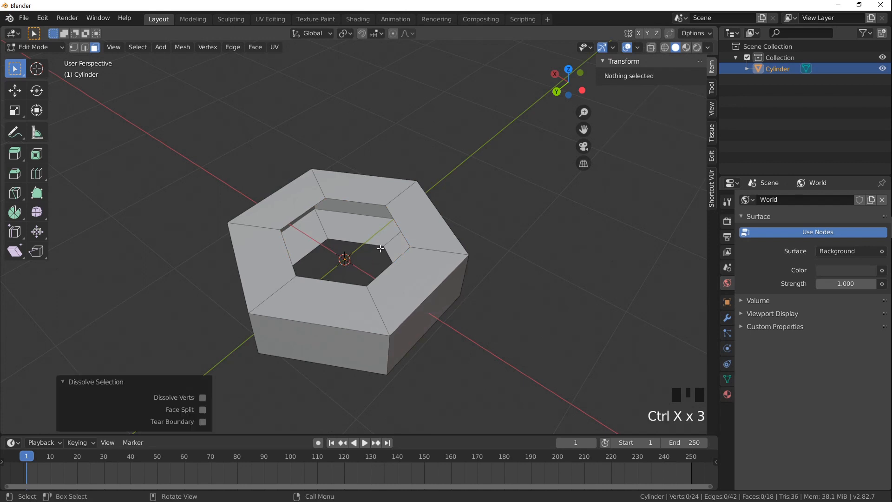
key(ctrl+z)
key(ctrl+z)
key(ctrl+z)
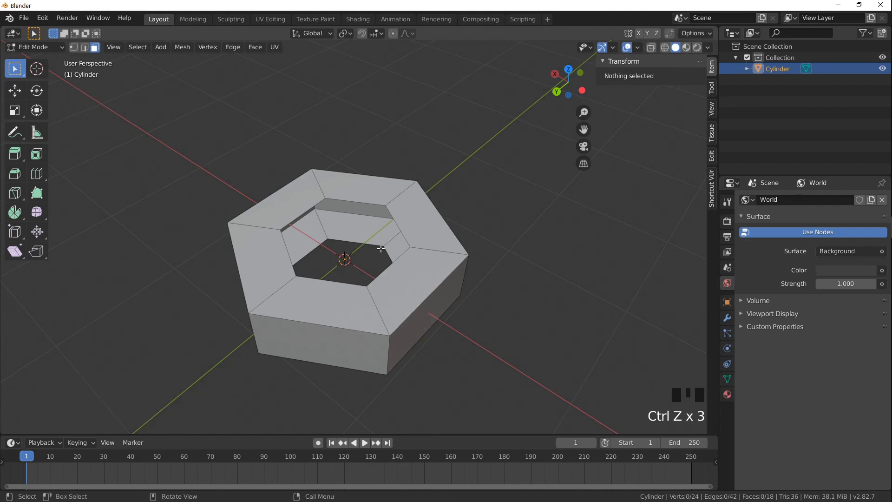
key(ctrl+z)
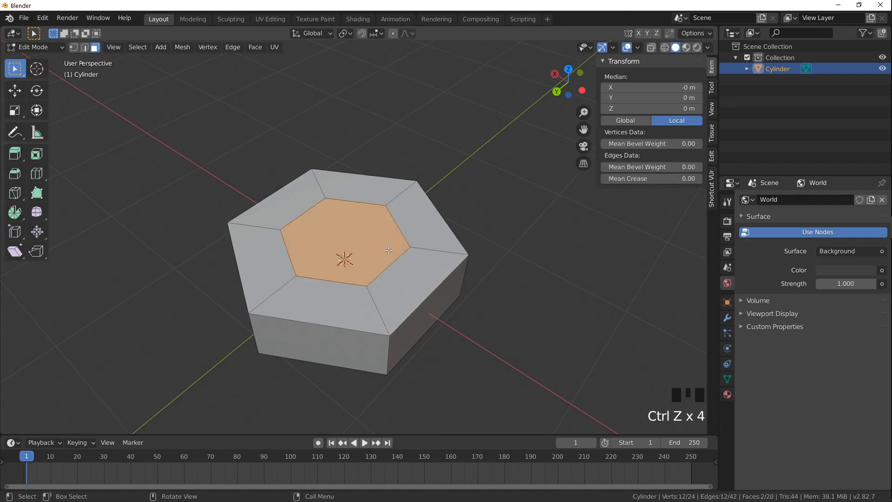
Delete the selected inner top and bottom faces as Faces to open a hexagonal hole through the cylinder
key(x)
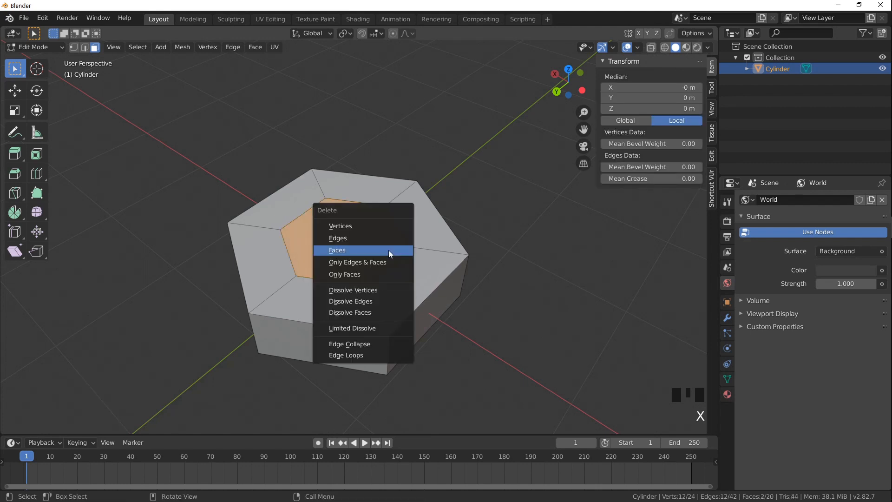
click(389, 250)
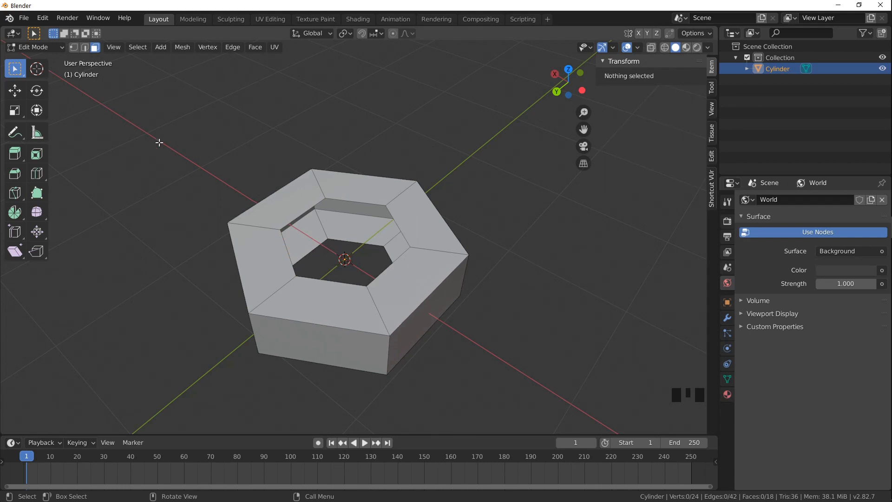
In edge select mode, select the rear inner edge of the top opening and the matching edge of the bottom opening
key(2)
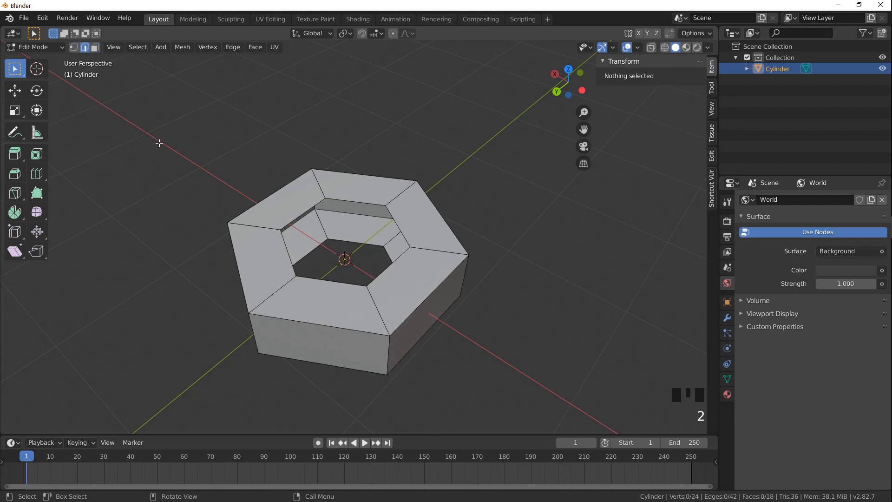
click(360, 199)
scroll(357, 214, up, 2)
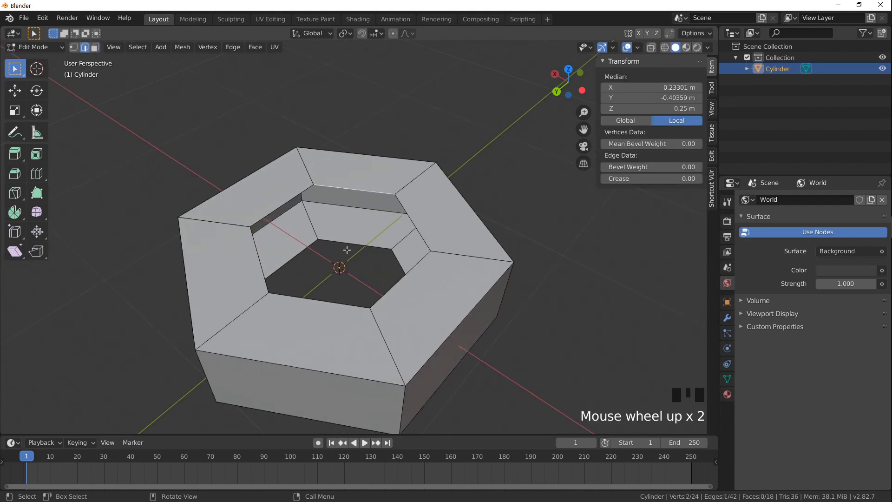
shift+click(382, 242)
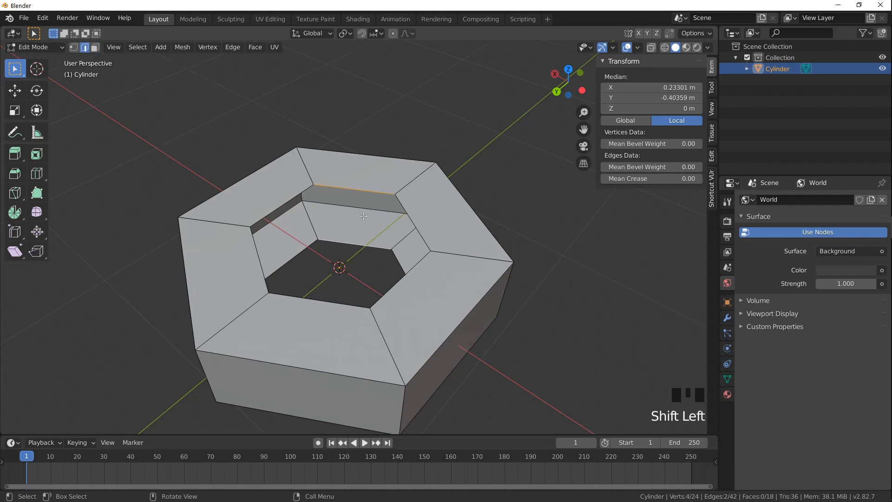
middle_drag(372, 236, 387, 262)
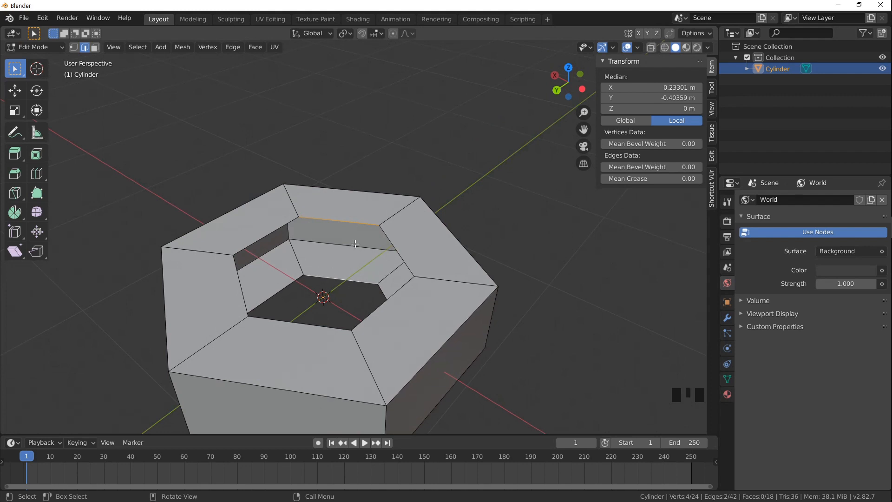
Fill the first two inner walls of the hole by making a new face from each matching top and bottom edge pair
right_click(322, 138)
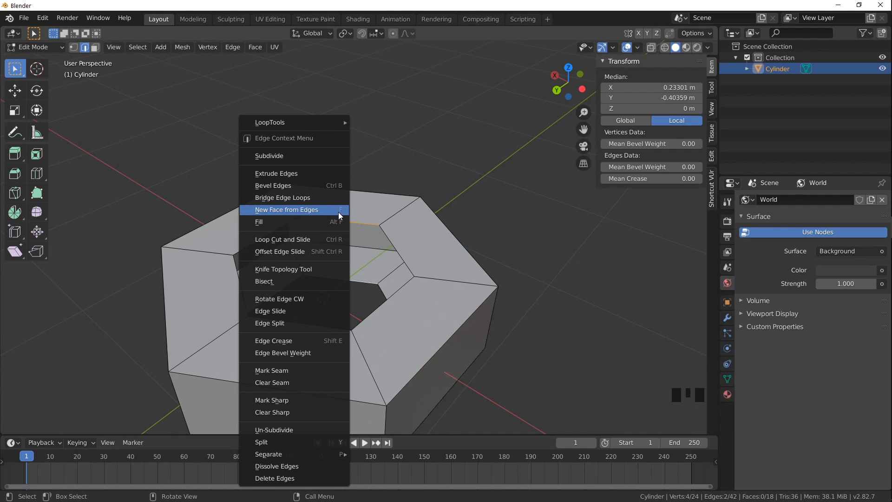
click(305, 209)
mouse_move(294, 250)
middle_down()
mouse_move(300, 259)
mouse_move(295, 253)
middle_up()
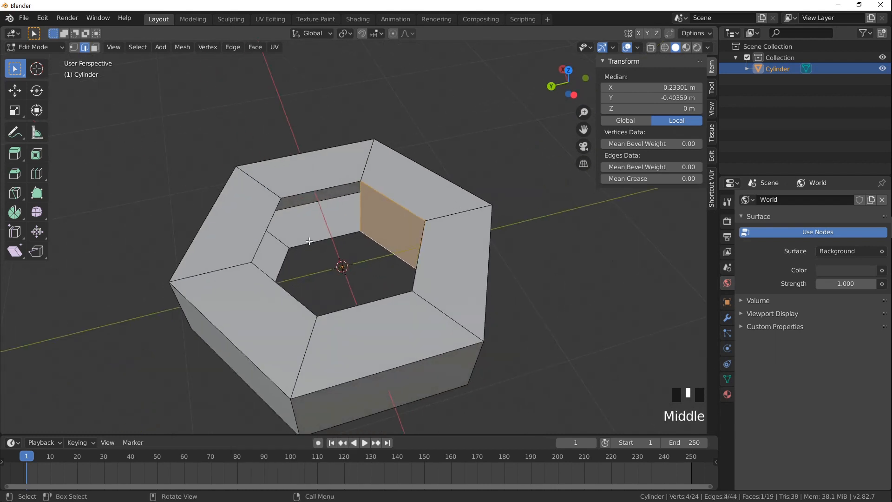
click(296, 253)
shift+click(312, 203)
shift+middle_drag(312, 203, 318, 225)
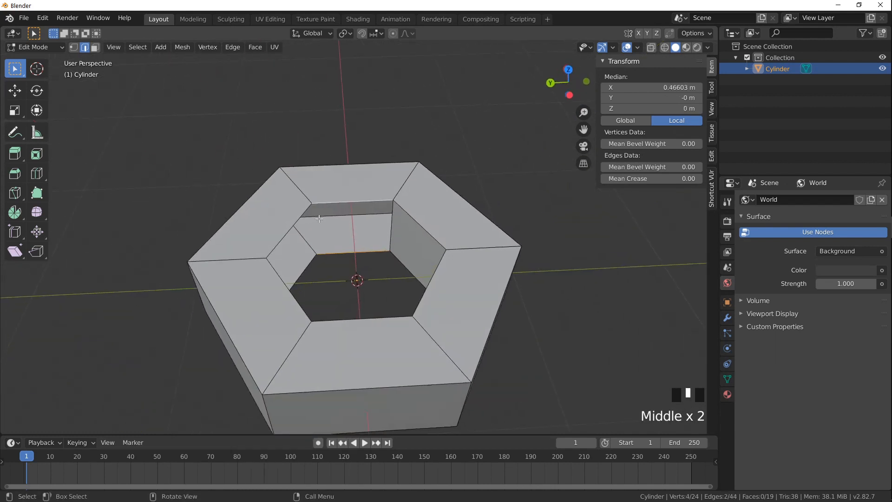
key(f)
Fill the third and fourth inner walls of the hole from their matching top and bottom edges
middle_drag(399, 278, 347, 279)
click(358, 275)
shift+click(358, 272)
key(f)
click(386, 289)
shift+click(394, 243)
key(f)
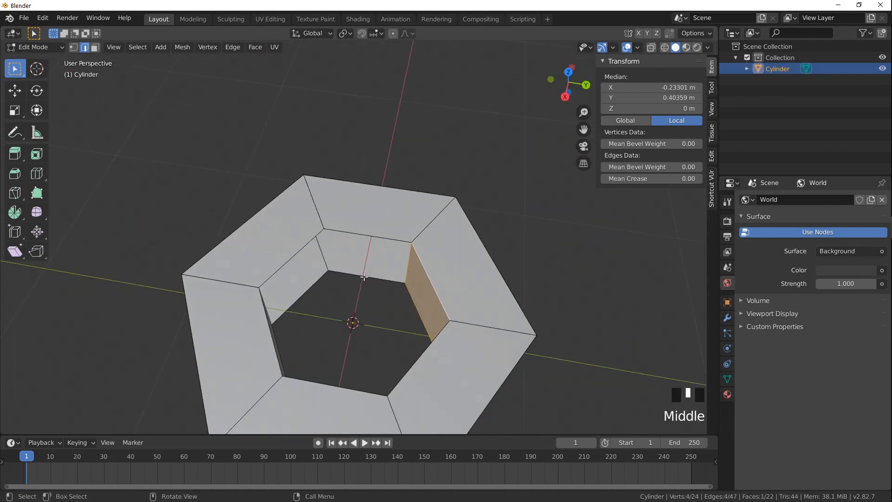
Fill the last two inner walls of the hole from their matching top and bottom edges
click(366, 274)
shift+click(376, 238)
middle_drag(382, 241, 335, 276)
key(f)
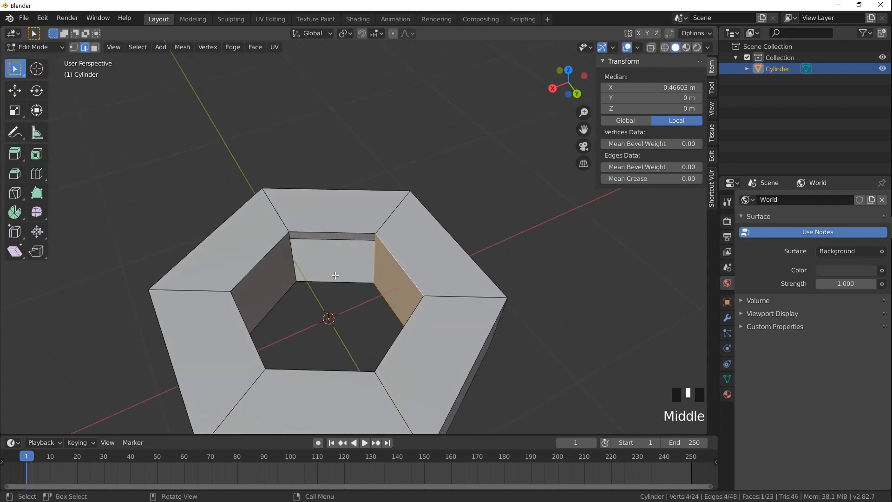
click(335, 276)
mouse_move(363, 232)
middle_down()
mouse_move(343, 238)
mouse_move(338, 263)
mouse_move(366, 250)
middle_up()
shift+click(343, 238)
key(f)
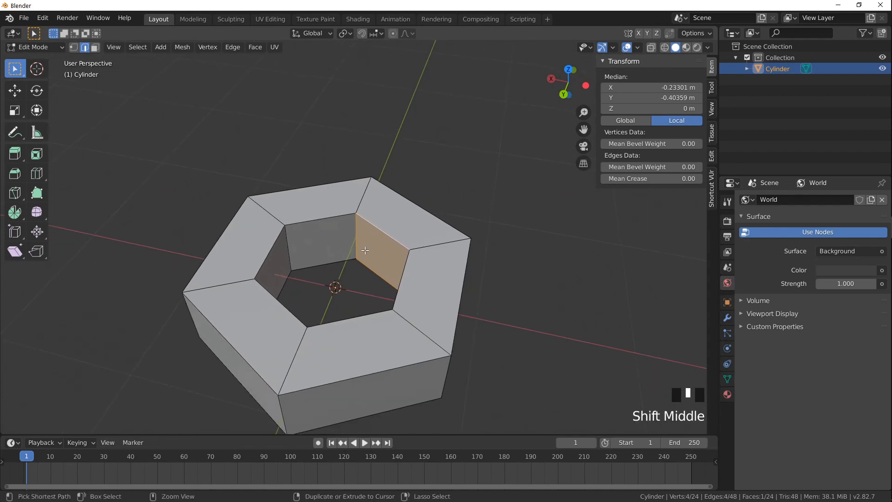
Undo all the inner wall faces that were filled one by one between the top and bottom openings
key(ctrl+z)
key(ctrl+z)
key(ctrl+z)
key(ctrl+z)
key(ctrl+z)
key(ctrl+z)
key(ctrl+z)
key(ctrl+z)
key(ctrl+z)
key(ctrl+z)
key(ctrl+z)
key(ctrl+z)
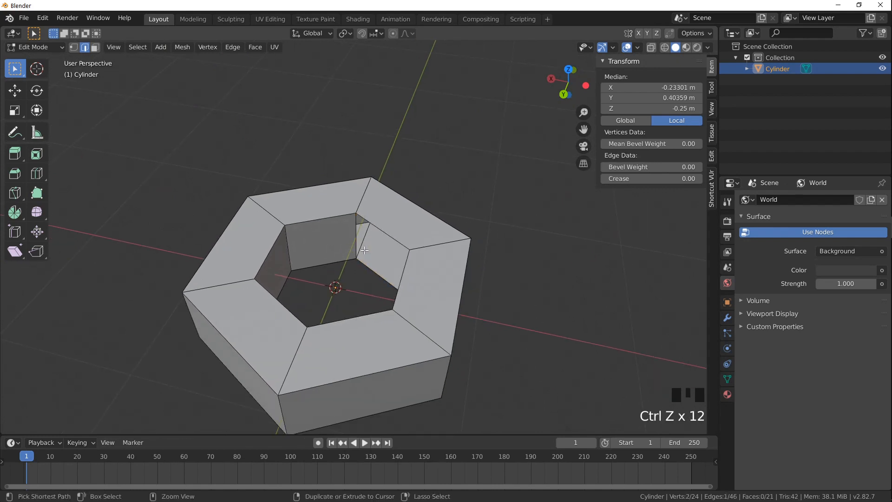
key(ctrl+z)
key(ctrl+z)
key(ctrl+z)
key(ctrl+z)
key(ctrl+z)
key(ctrl+z)
key(ctrl+z)
key(ctrl+z)
key(ctrl+z)
key(ctrl+z)
key(ctrl+z)
key(ctrl+z)
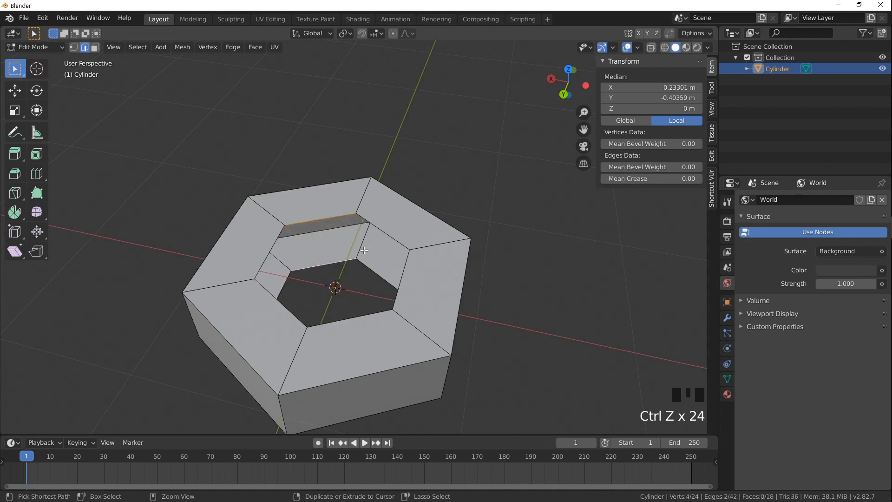
Undo the edge selection and the face deletion to restore the selected inner hexagons on the top and bottom
key(ctrl+z)
key(ctrl+z)
key(ctrl+z)
key(ctrl+z)
key(ctrl+z)
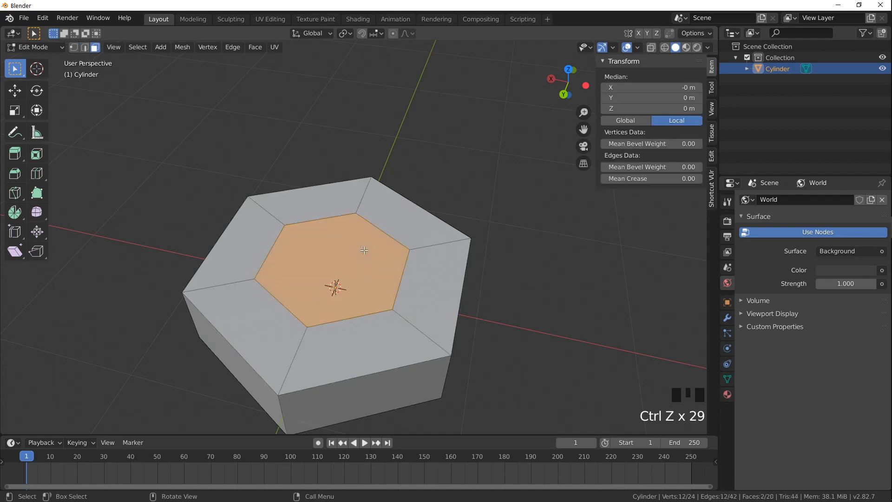
Connect the selected inner top and bottom faces with Bridge Faces to form the walled hexagonal hole
middle_drag(365, 323, 362, 297)
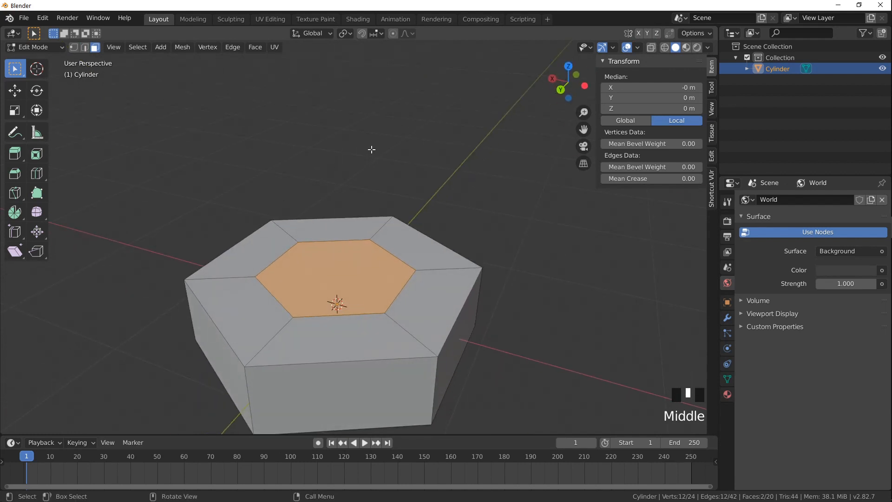
right_click(372, 150)
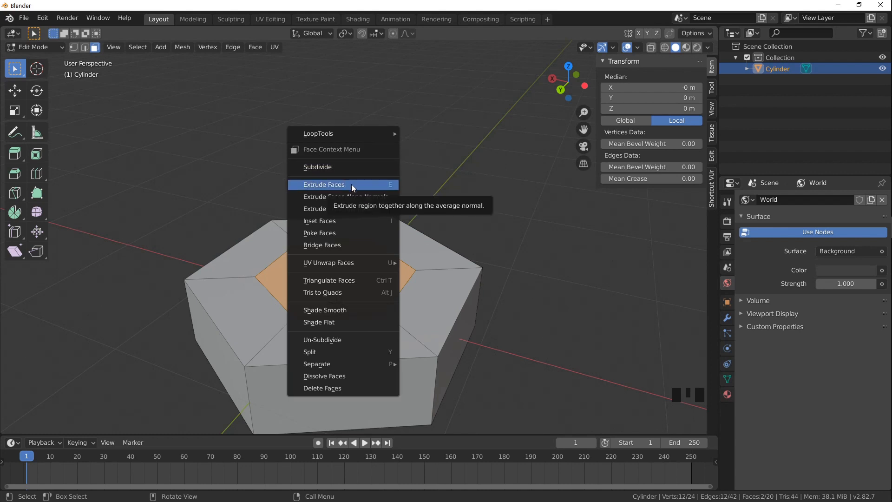
click(358, 246)
middle_drag(358, 246, 354, 266)
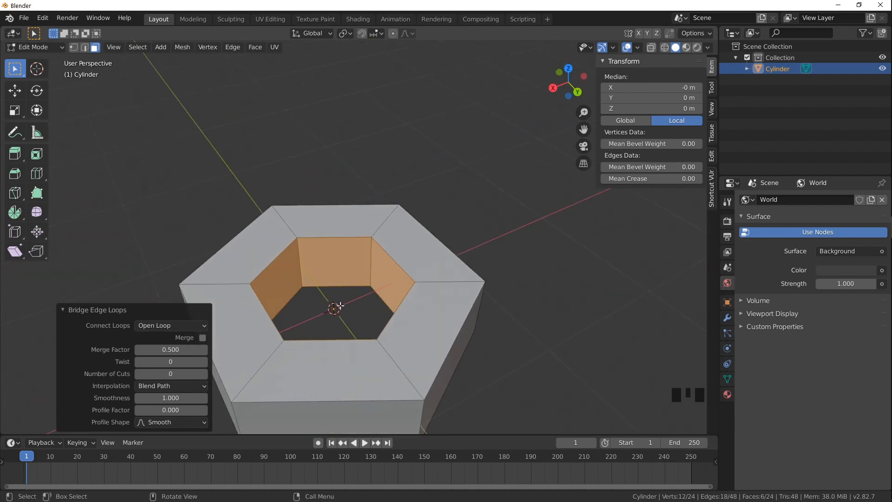
shift+middle_drag(375, 282, 326, 263)
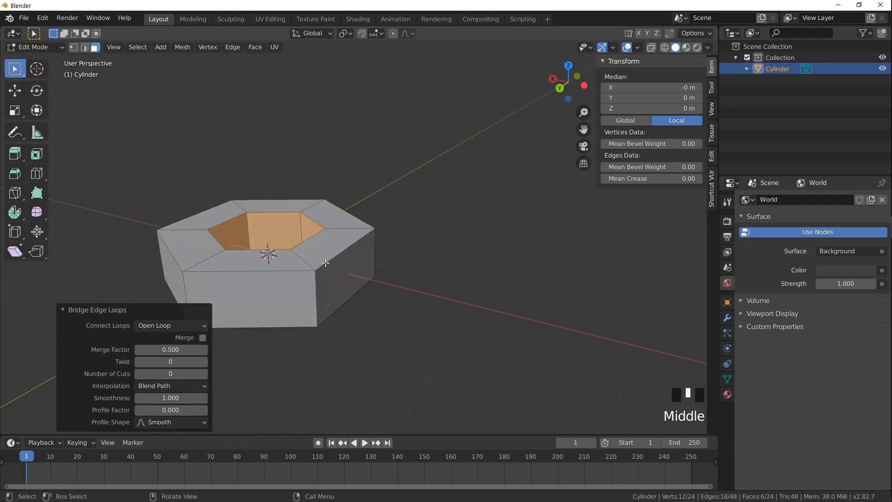
Select the outer side face crossed by the negative X axis and activate the Extrude Region tool
click(352, 273)
shift+middle_drag(326, 266, 423, 281)
scroll(354, 252, down, 1)
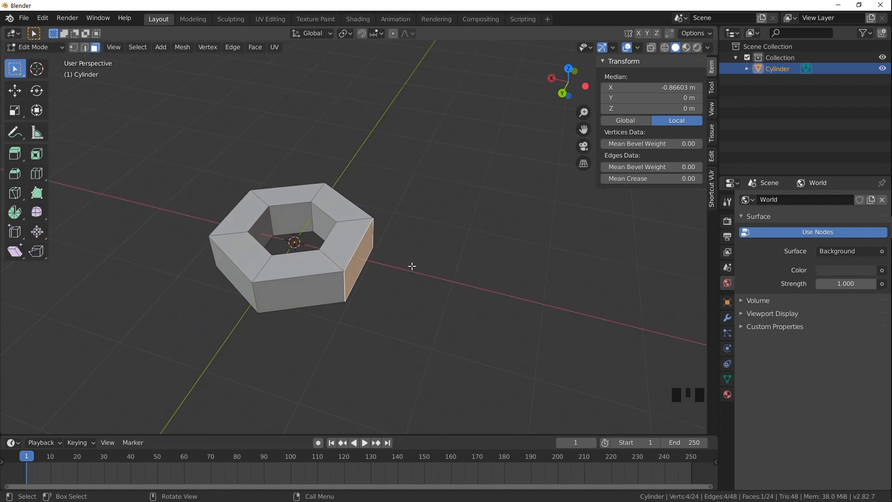
scroll(412, 270, up, 2)
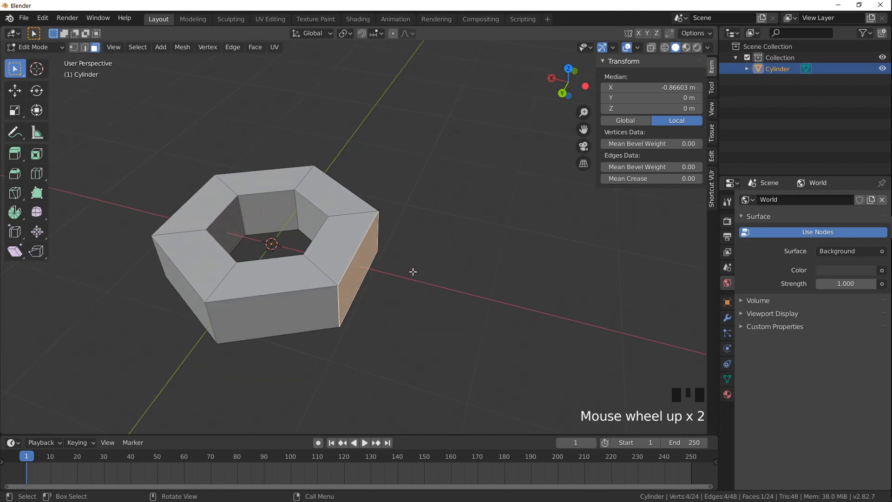
middle_drag(412, 271, 381, 286)
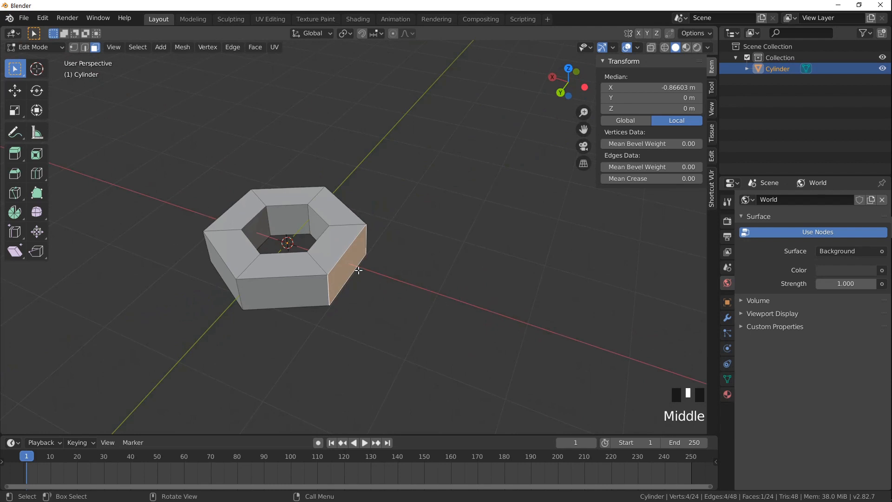
scroll(358, 270, up, 3)
shift+middle_drag(358, 270, 376, 270)
scroll(367, 264, down, 1)
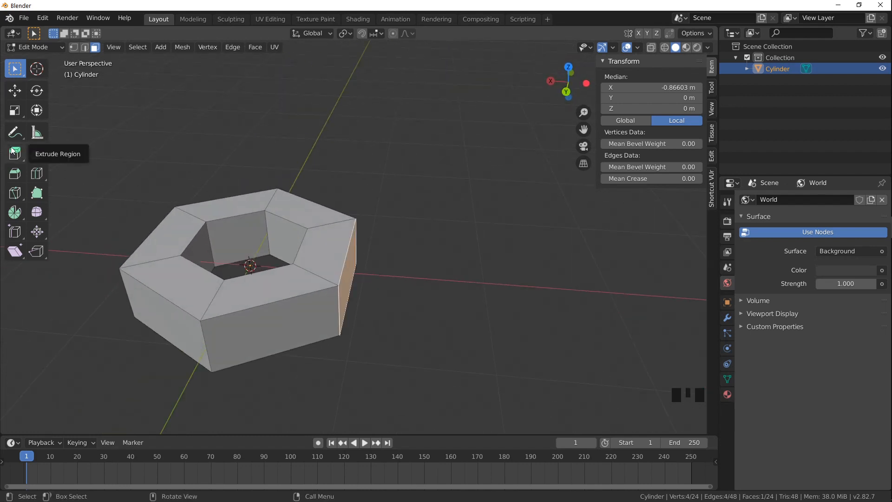
click(12, 156)
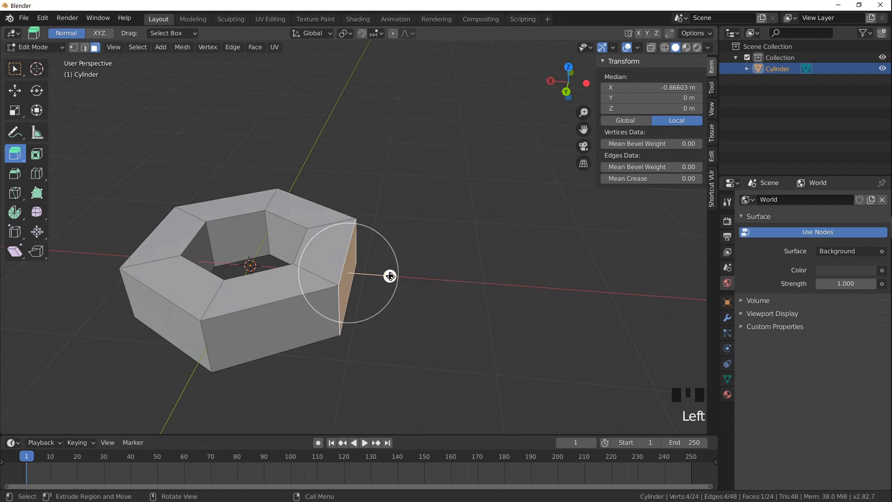
Try extruding the selected side face outward along its normal several times, and undo all of these extrusions
drag(390, 276, 451, 280)
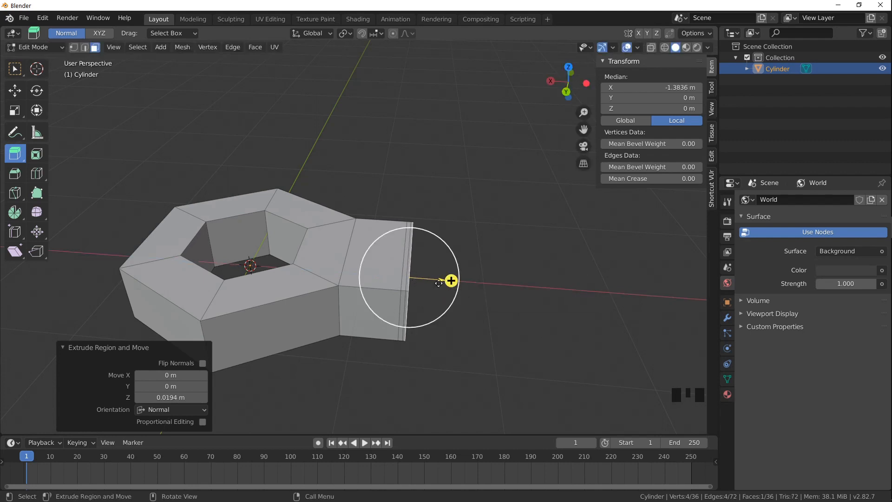
key(ctrl+z)
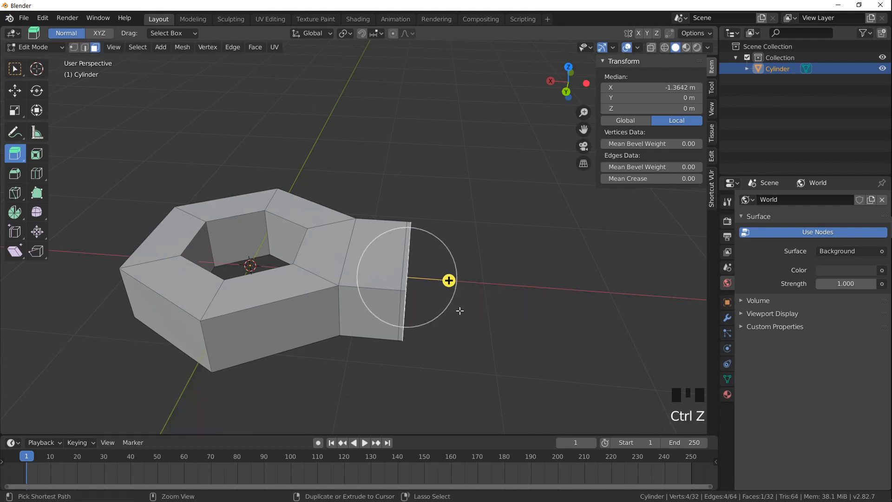
key(ctrl+z)
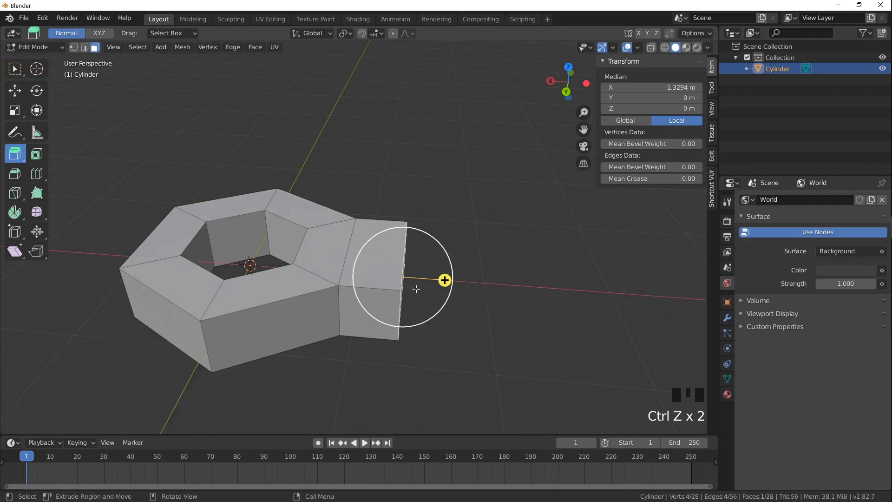
middle_drag(414, 276, 381, 258)
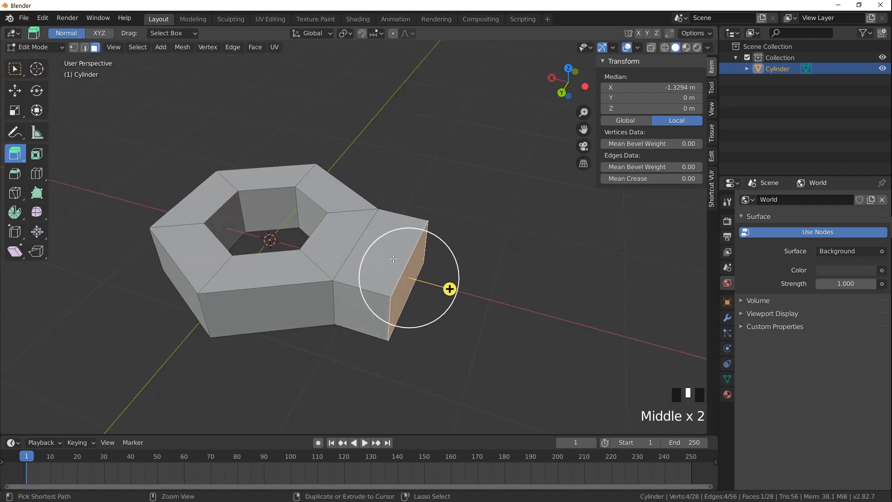
key(ctrl+z)
Extrude the selected outer side face 0.4 m outward along its normal
drag(398, 275, 441, 286)
click(171, 397)
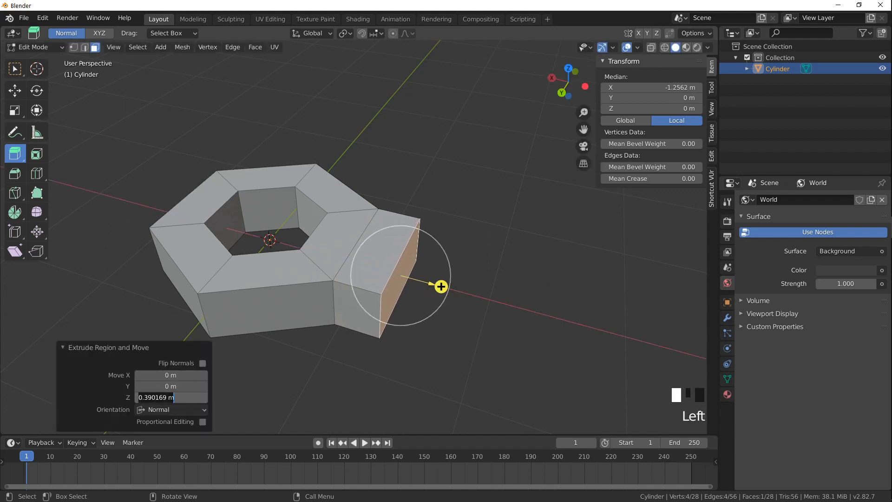
text(0.4)
key(Return)
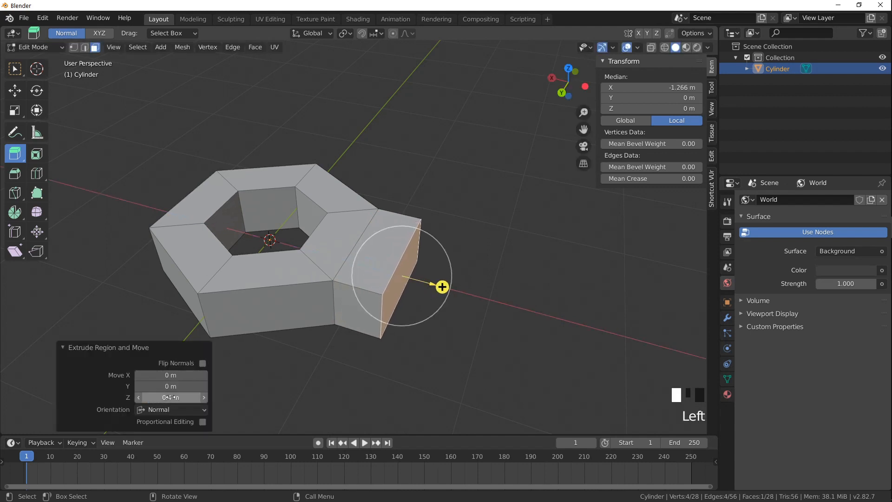
Return to the selection tool and rotate the extruded end face 90° about the global X axis
middle_drag(186, 297, 260, 264)
shift+middle_drag(380, 227, 379, 251)
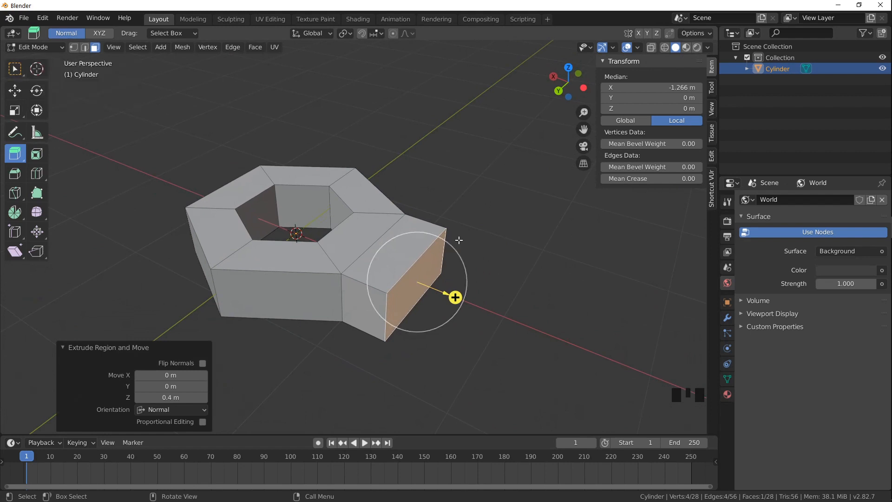
key(w)
middle_drag(459, 243, 396, 287)
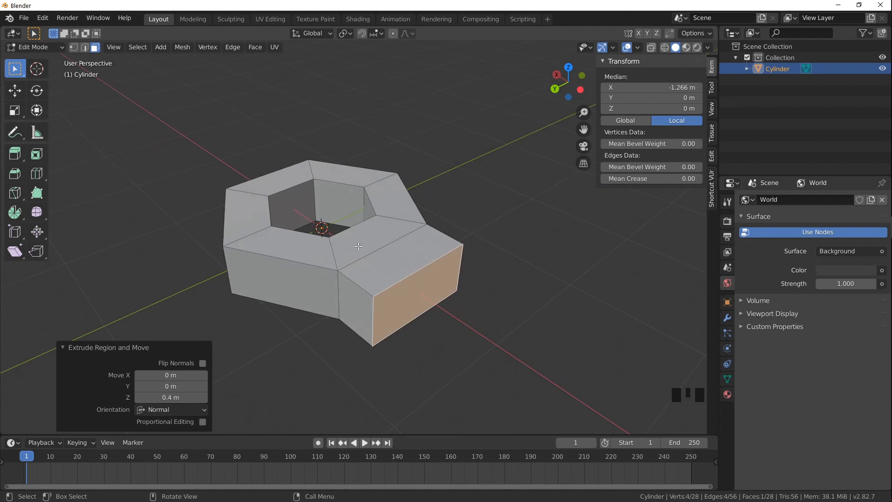
key(r)
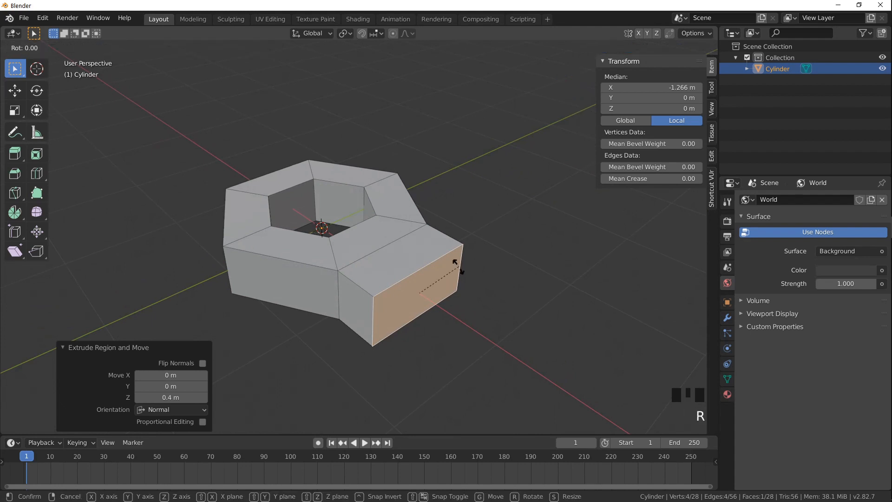
key(x)
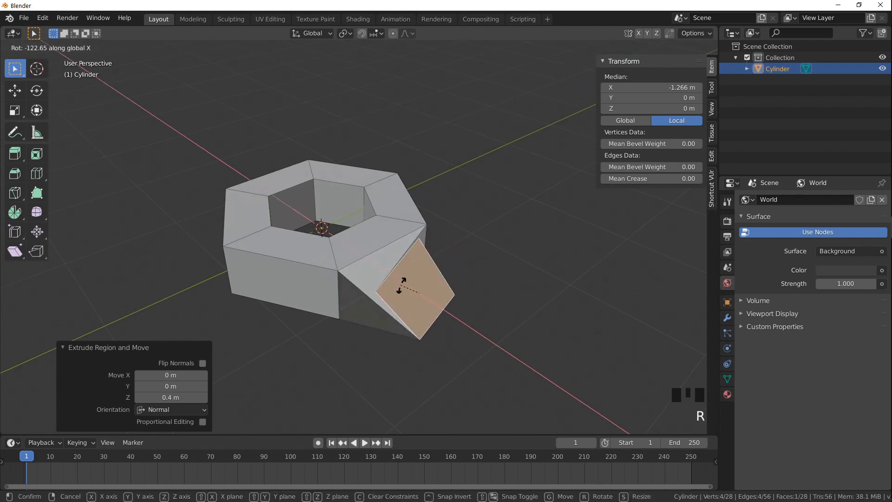
text(90)
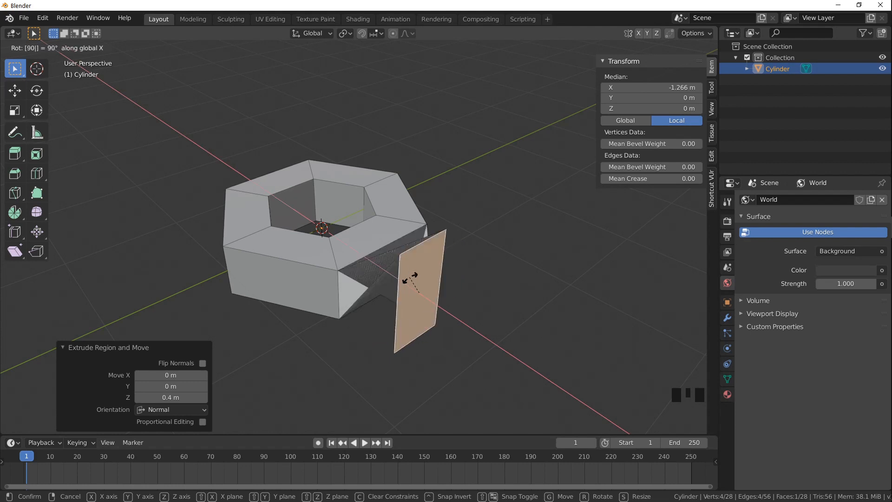
key(Return)
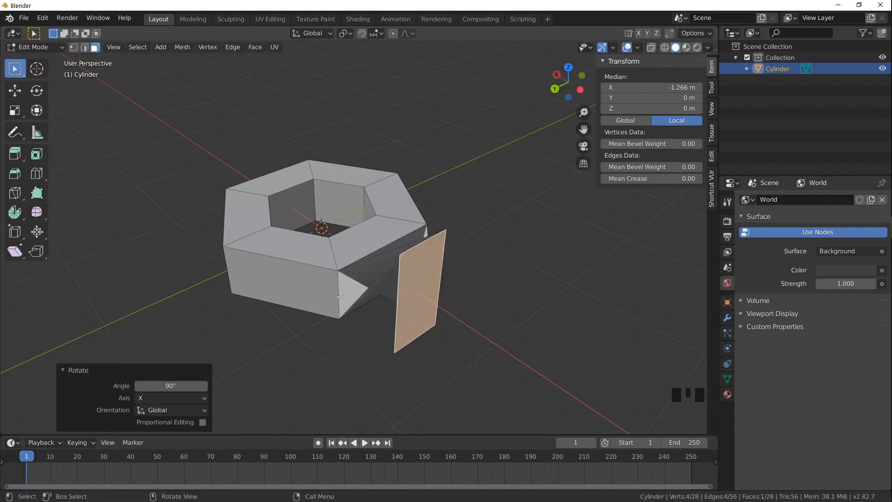
Extrude the rotated end face 1.5 m outward along its normal
middle_drag(341, 296, 373, 282)
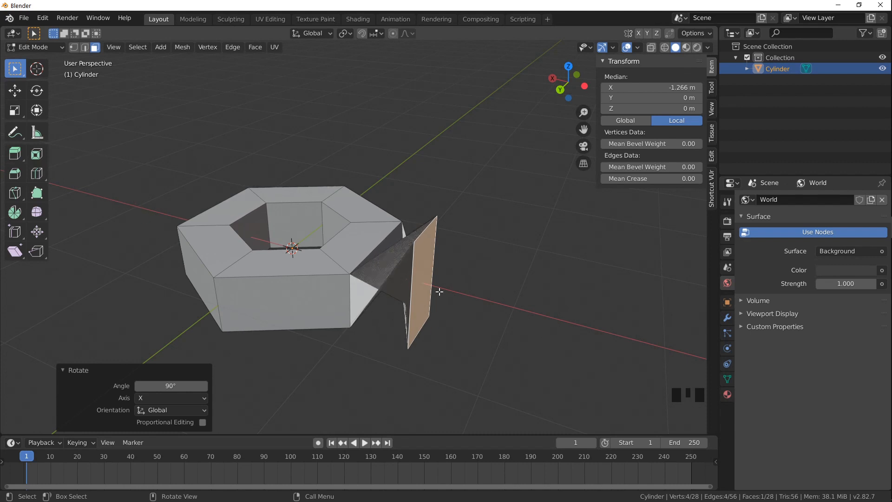
middle_drag(427, 288, 371, 295)
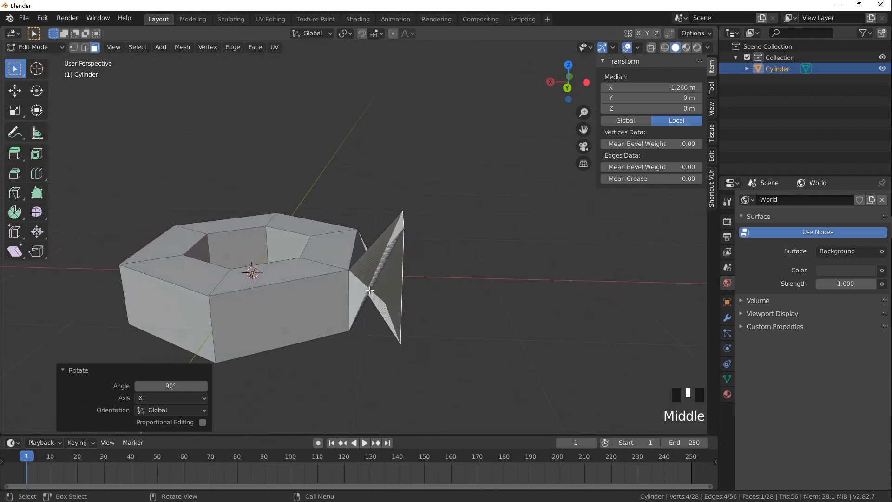
middle_drag(364, 219, 392, 334)
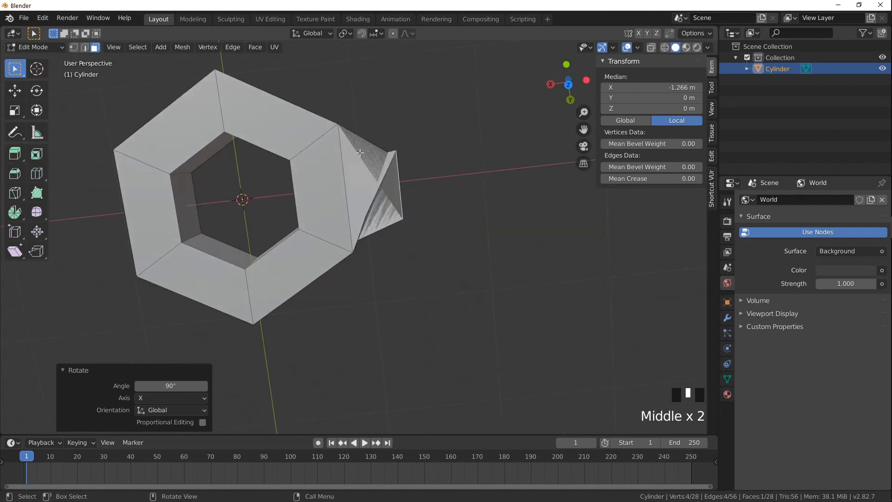
middle_drag(358, 279, 396, 283)
mouse_move(381, 250)
middle_down()
mouse_move(400, 277)
mouse_move(386, 260)
middle_up()
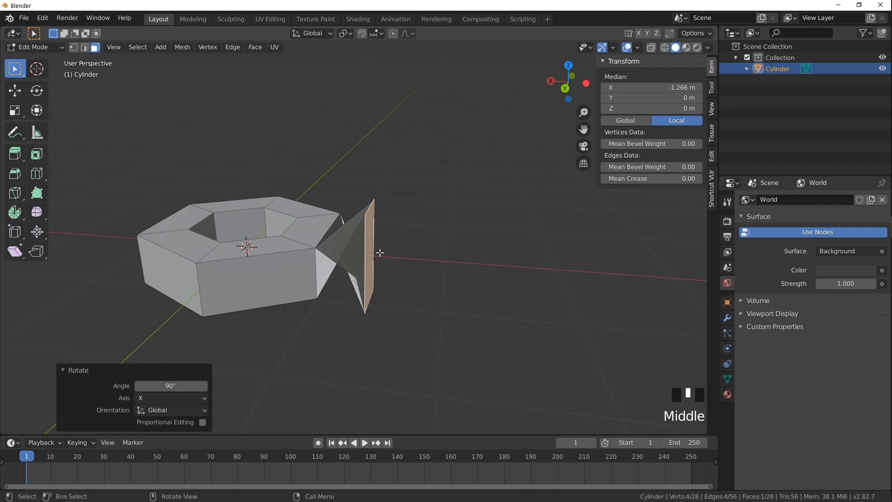
right_click(397, 192)
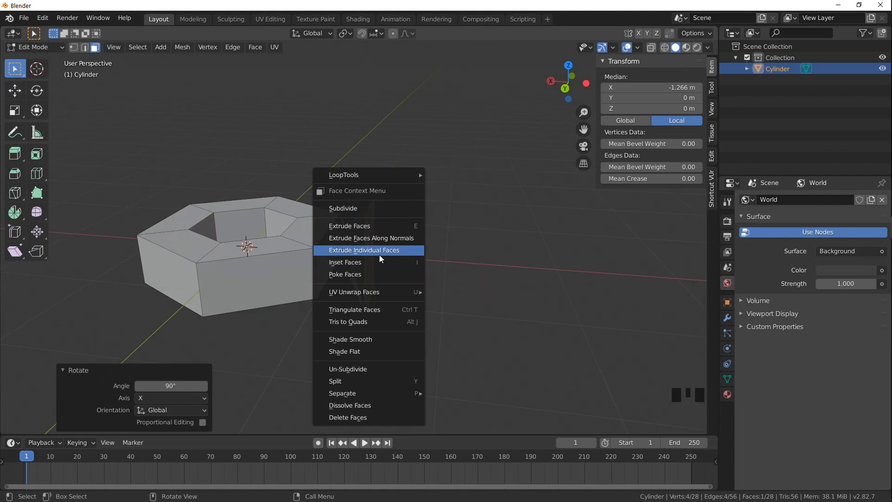
click(414, 229)
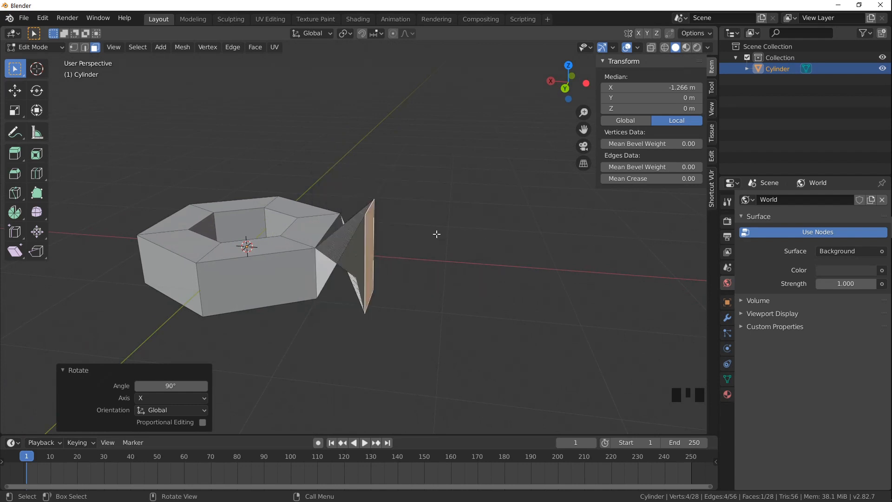
key(e)
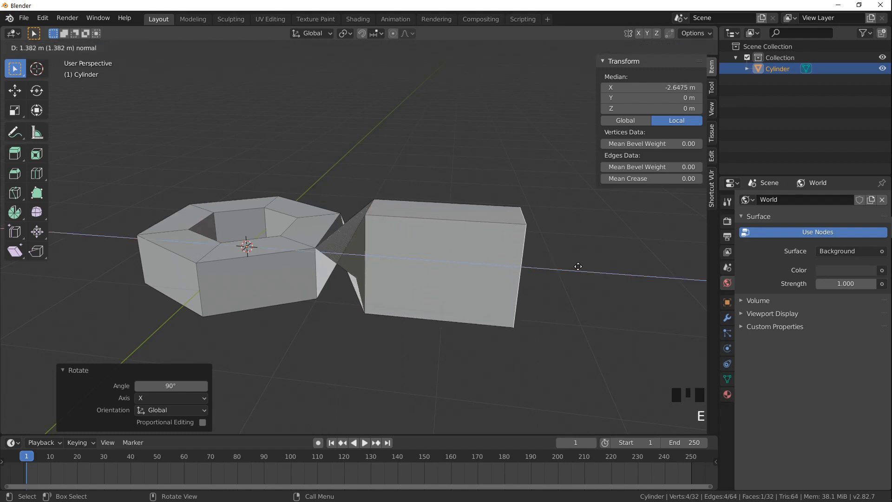
text(1.5)
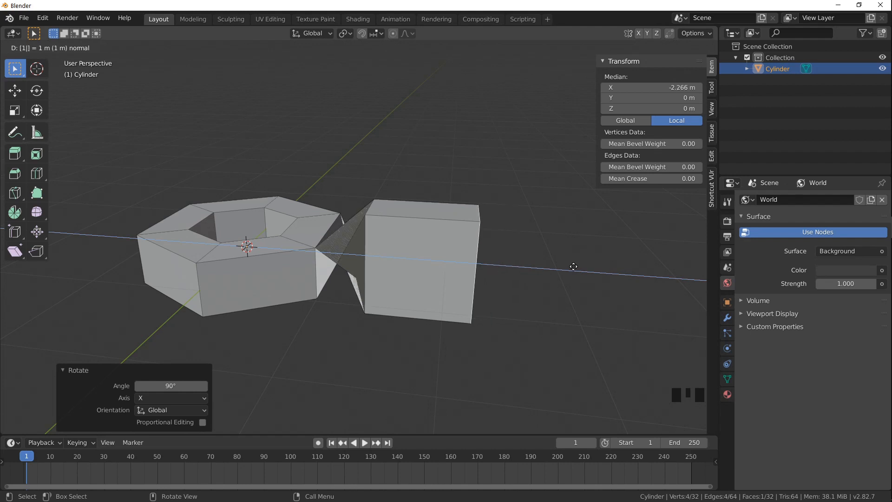
key(Return)
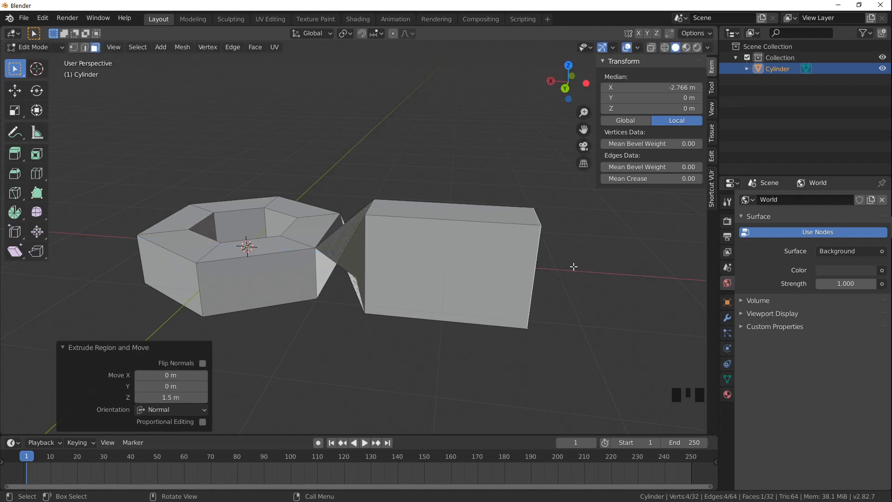
Select the two large opposite side faces of the newly extruded block
middle_drag(465, 219, 363, 223)
click(439, 257)
shift+click(358, 261)
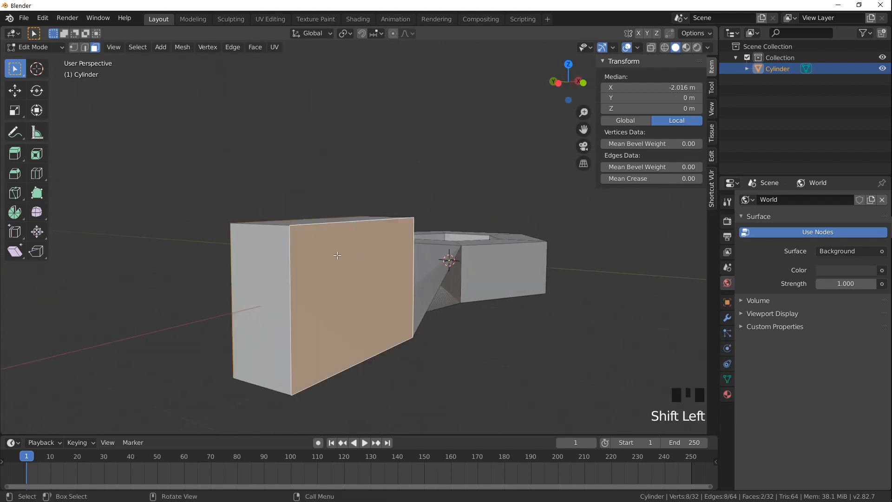
middle_drag(359, 261, 492, 234)
right_click(467, 188)
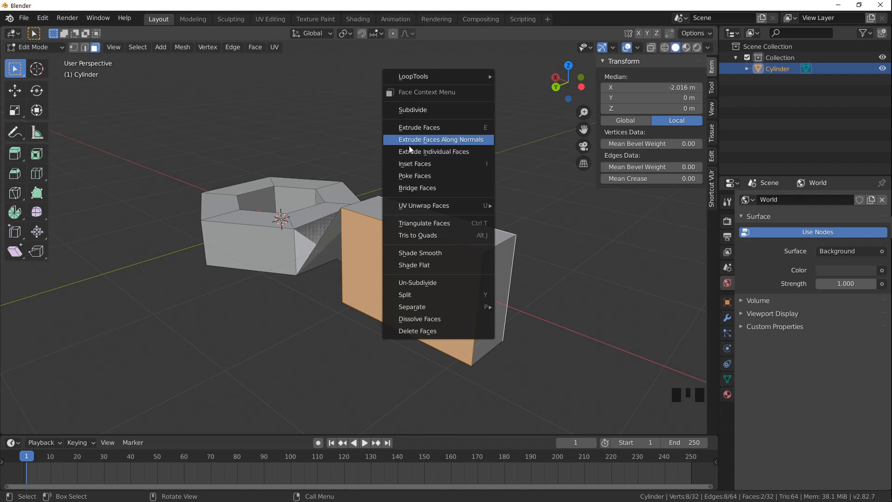
click(258, 49)
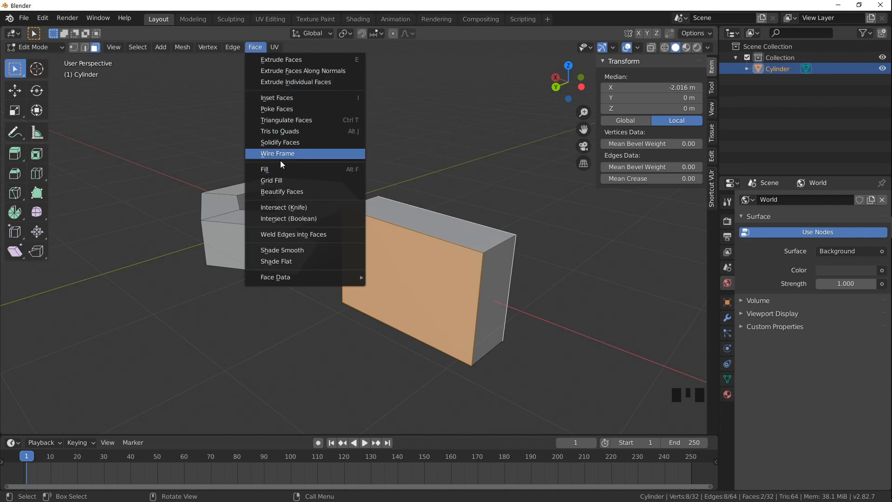
click(231, 49)
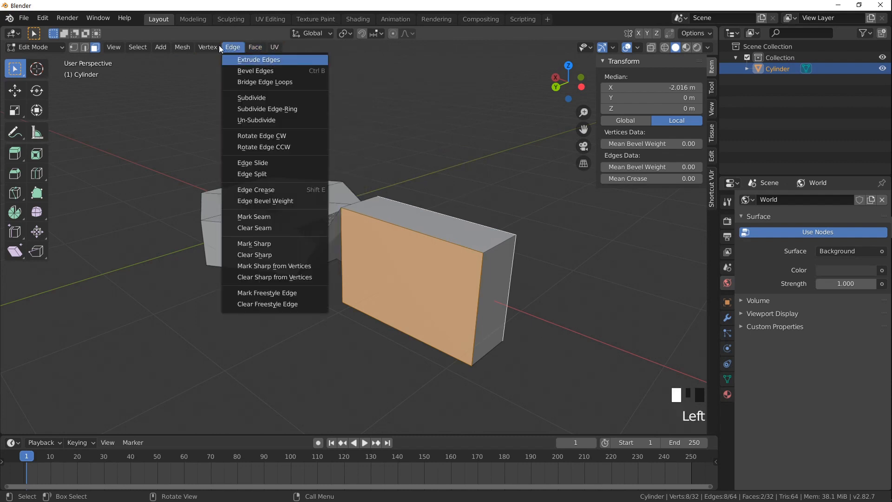
click(210, 48)
mouse_move(259, 50)
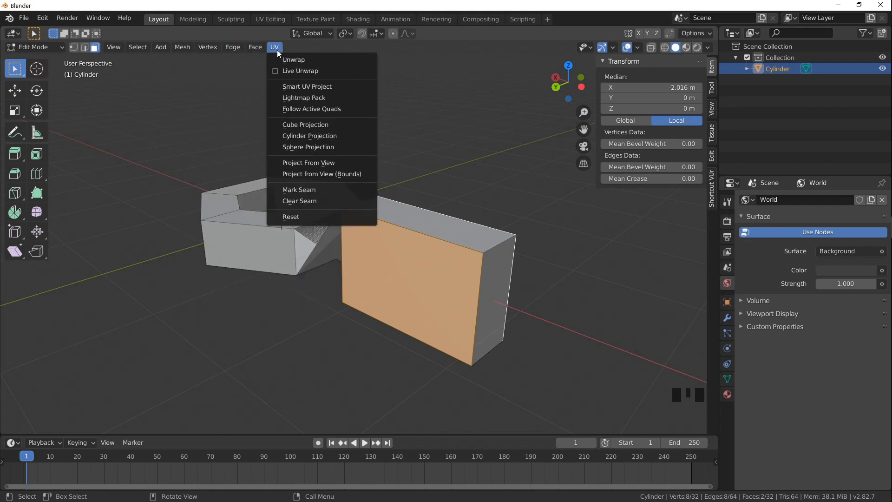
Inset the two selected side faces of the block with a thickness of 0.3 m
shift+middle_drag(473, 207, 436, 213)
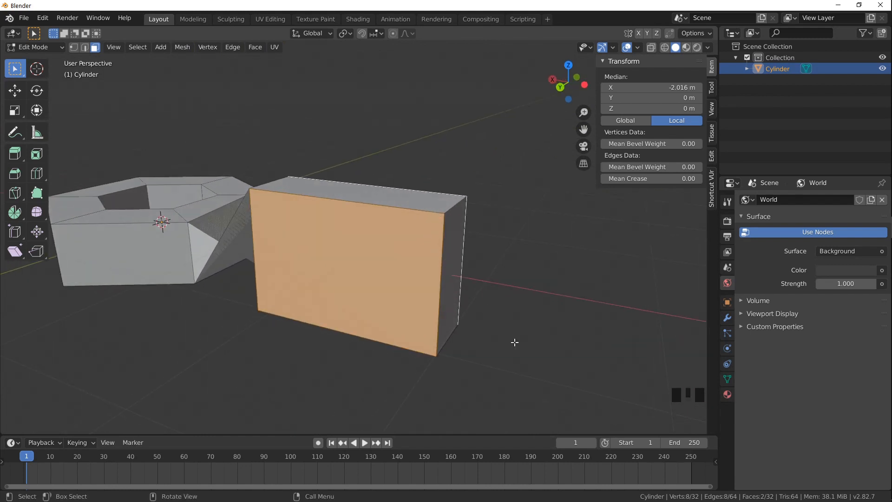
key(i)
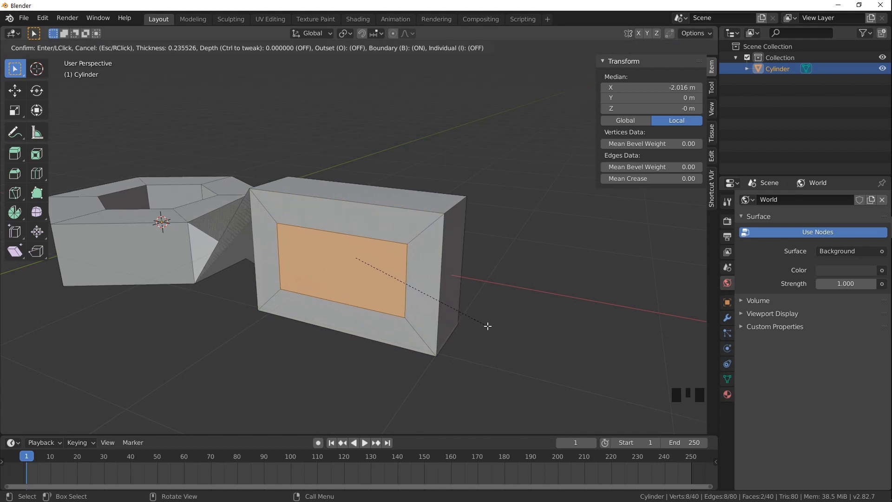
text(0.)
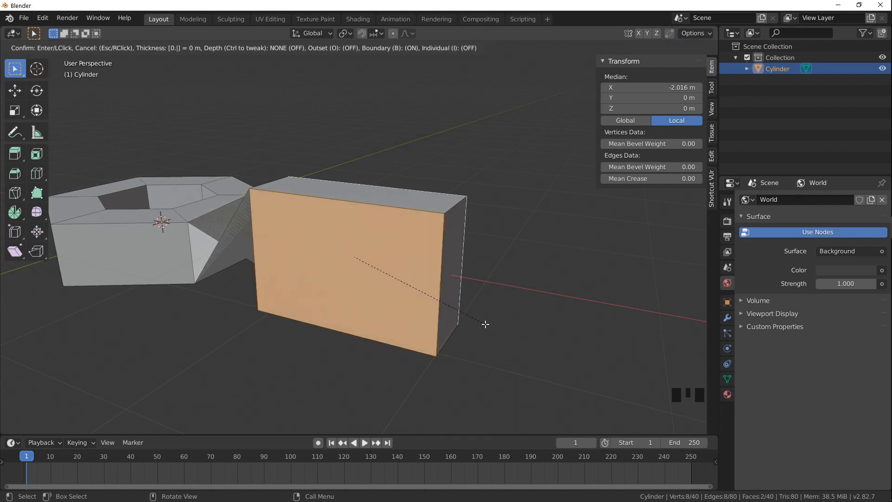
text(4)
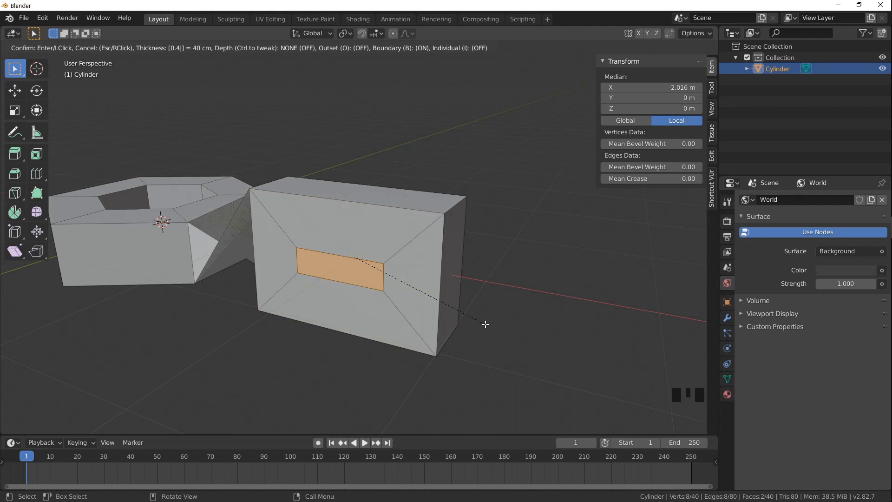
key(BackSpace)
text(3)
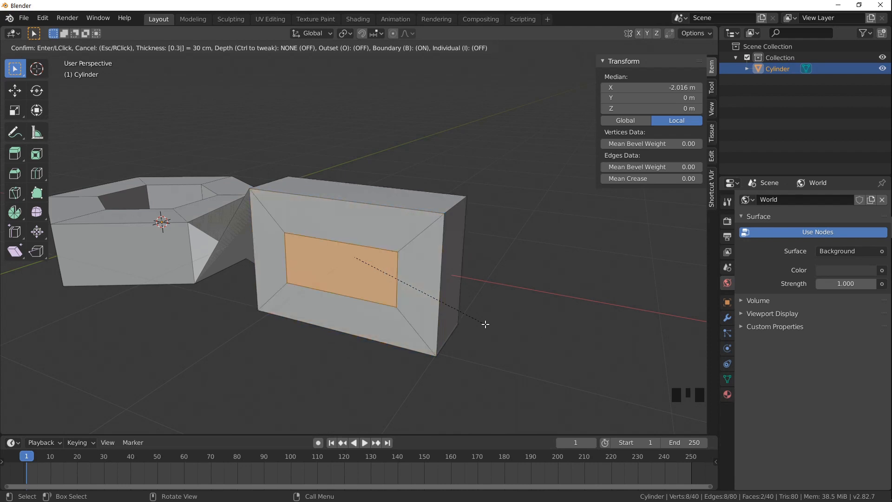
key(Return)
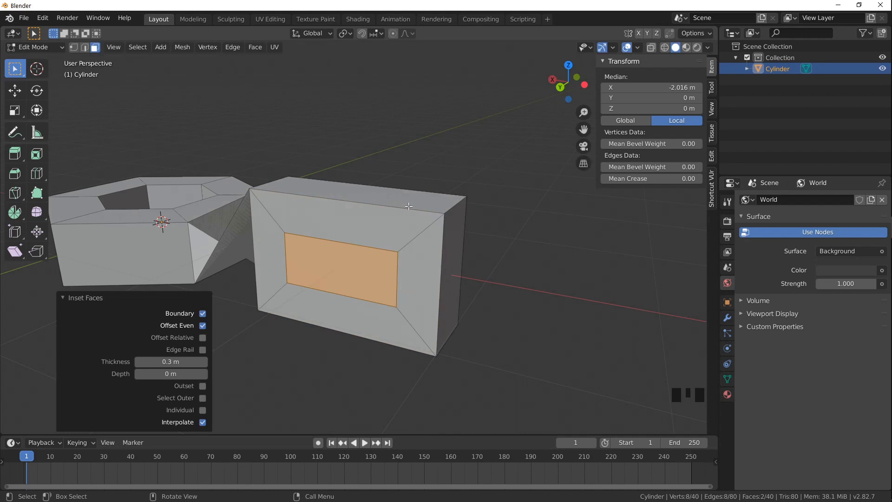
Bridge the two inset faces to cut a rectangular opening through the block
middle_drag(456, 243, 456, 281)
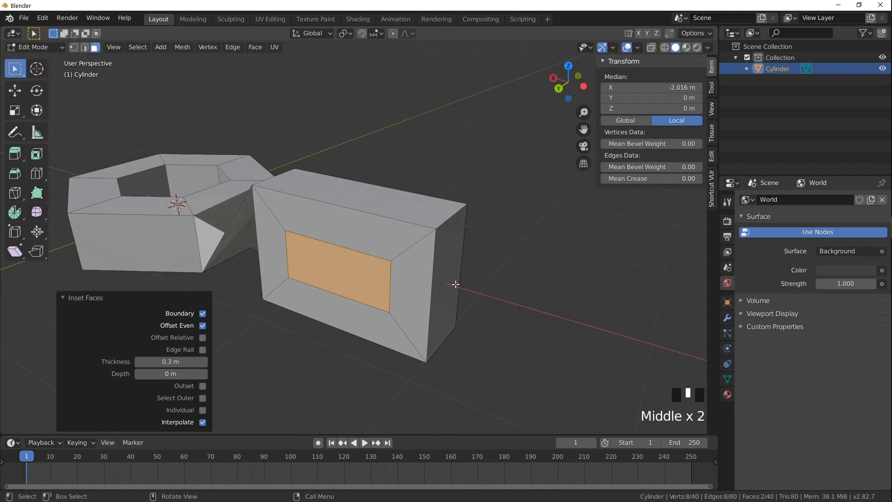
right_click(419, 163)
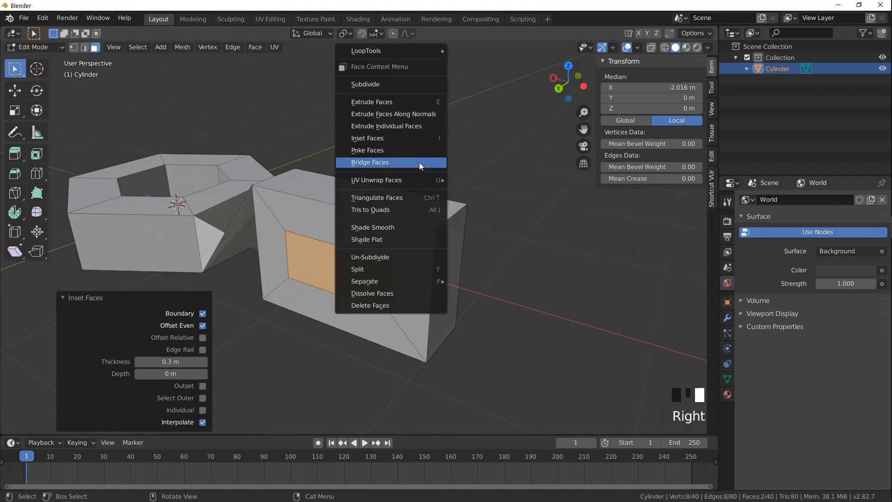
click(419, 163)
middle_drag(419, 163, 421, 207)
shift+middle_drag(362, 201, 344, 141)
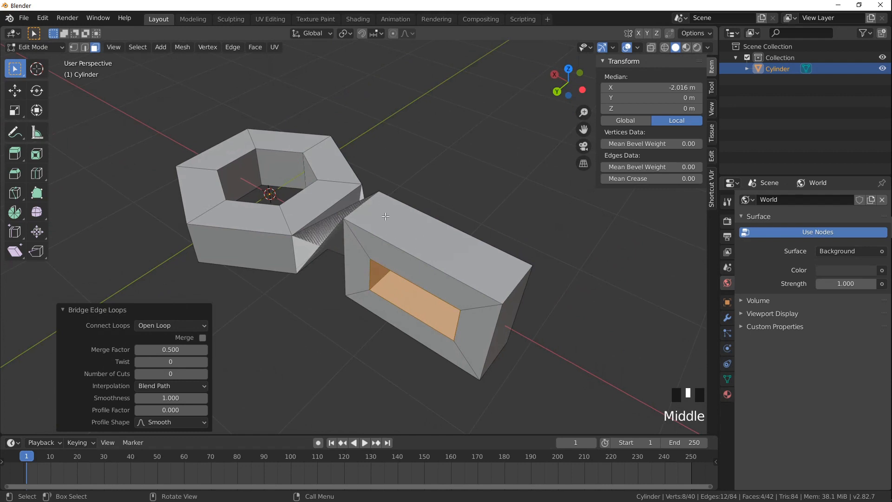
mouse_move(392, 215)
shift+middle_down()
mouse_move(371, 214)
mouse_move(388, 213)
shift+middle_up()
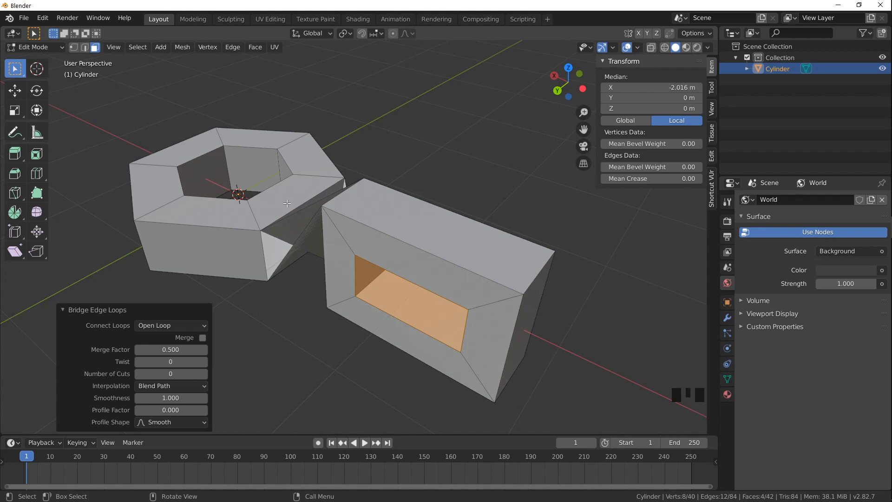
Switch back and forth between Edit Mode and Object Mode several times, finishing in Object Mode
click(34, 46)
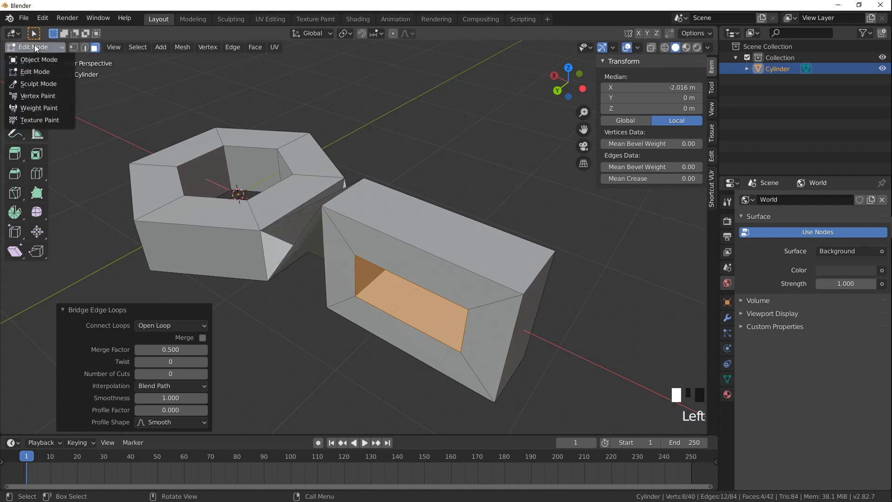
click(43, 70)
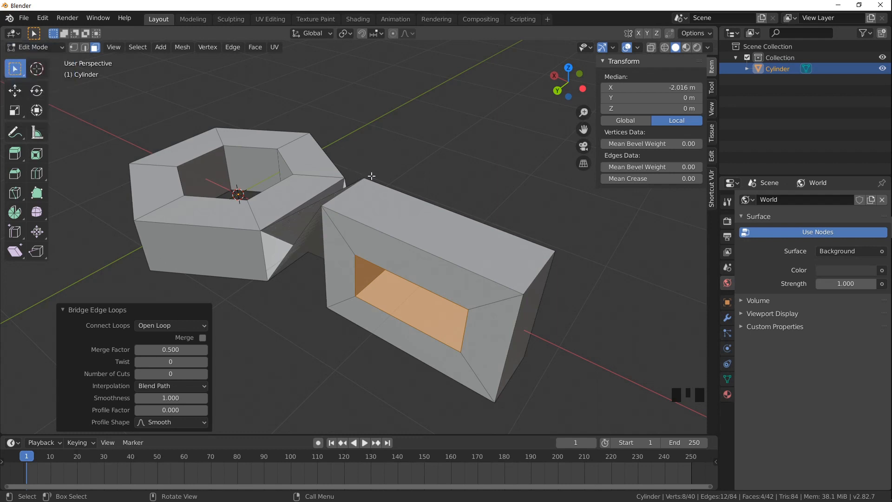
key(Tab)
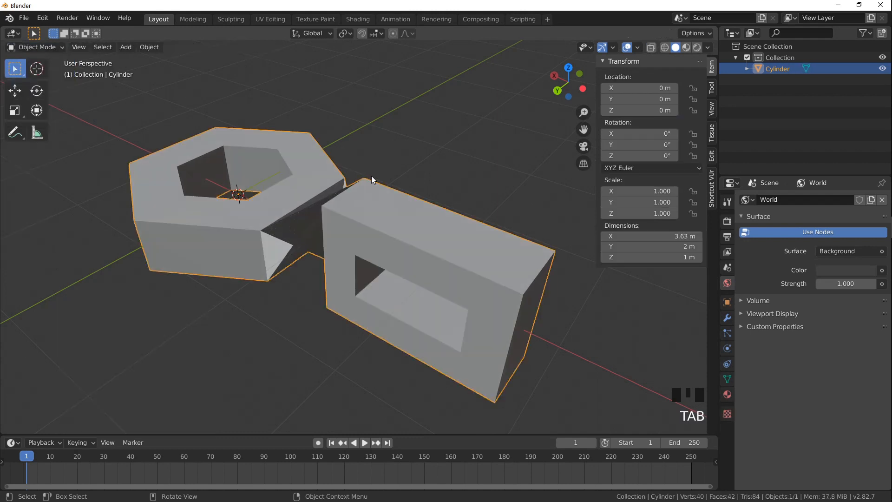
key(Tab)
key(Tab)
key(Tab)
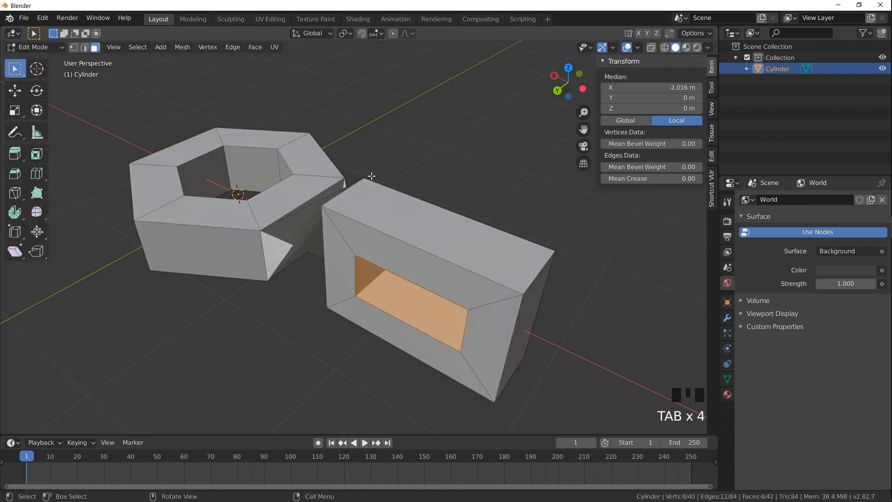
key(Tab)
key(Tab)
key(Tab)
key(Tab)
key(Tab)
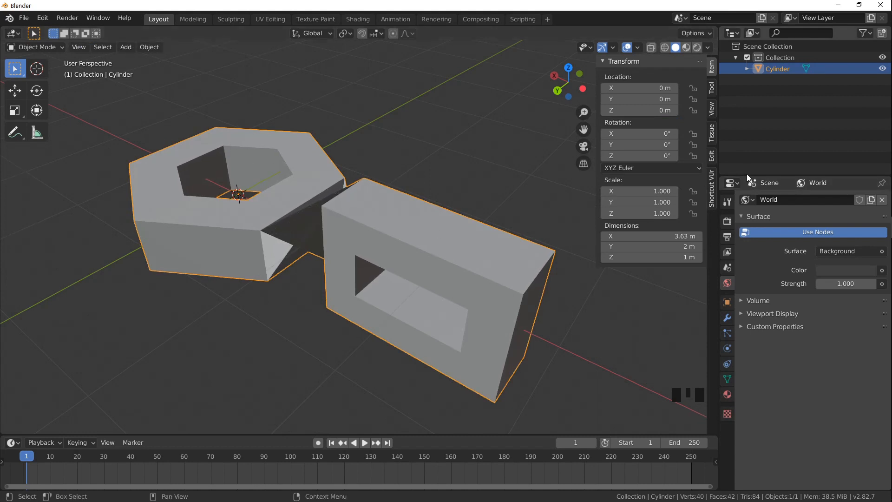
Enlarge the properties area and add a Subdivision Surface modifier to the cylinder object
drag(746, 175, 745, 124)
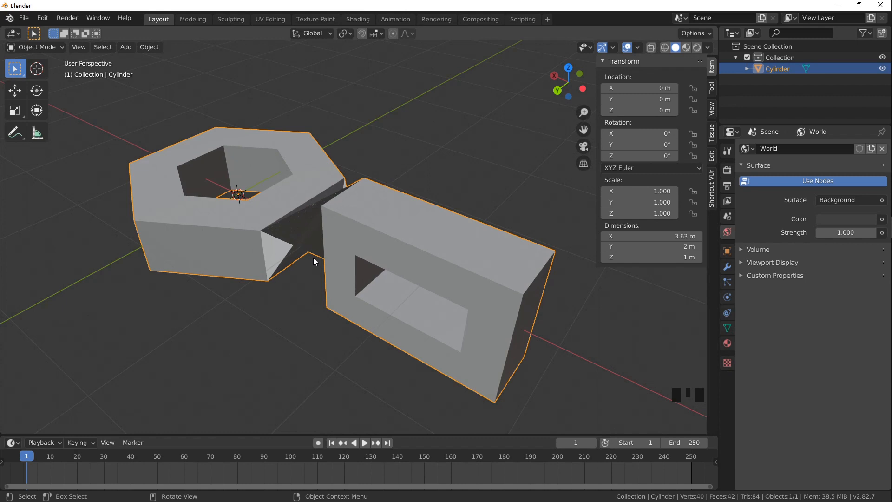
click(728, 267)
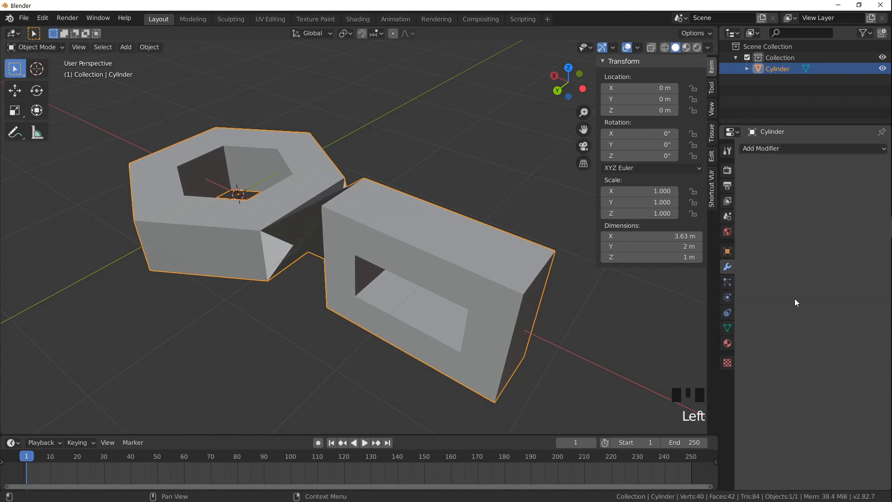
click(758, 149)
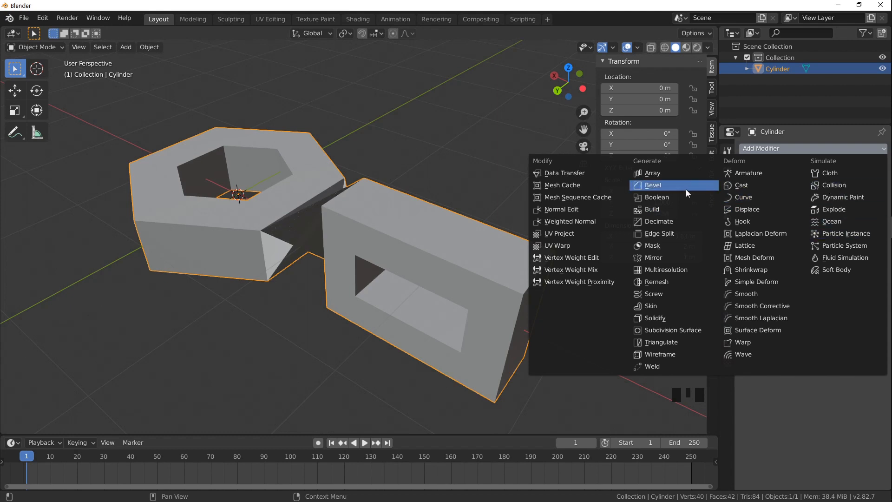
click(665, 330)
Set the Subdivision Surface modifier's viewport subdivisions to 3
middle_drag(534, 290, 391, 232)
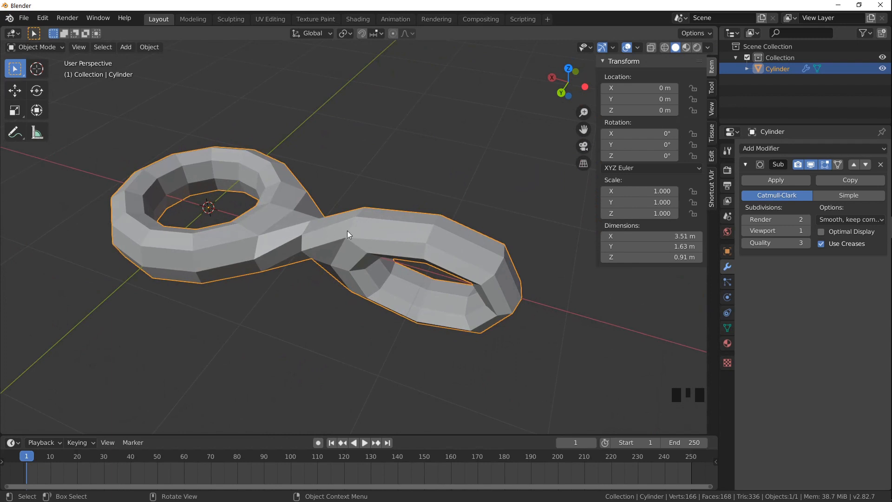
middle_drag(347, 230, 372, 213)
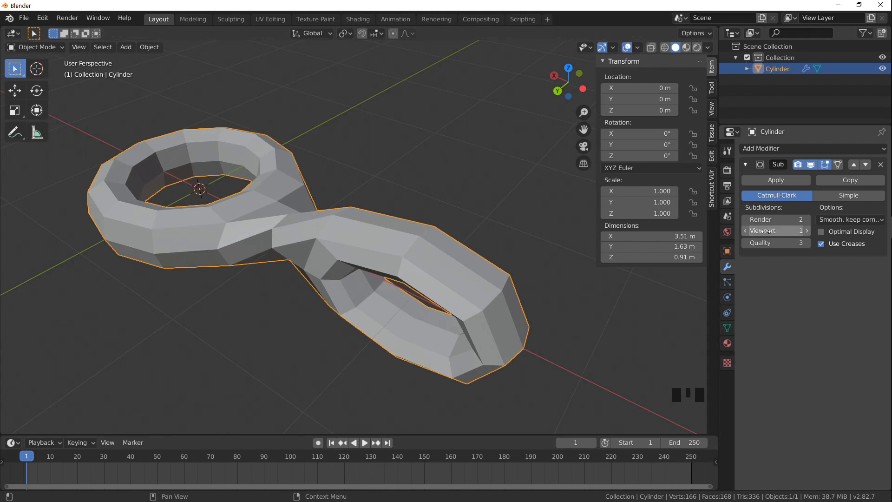
click(808, 230)
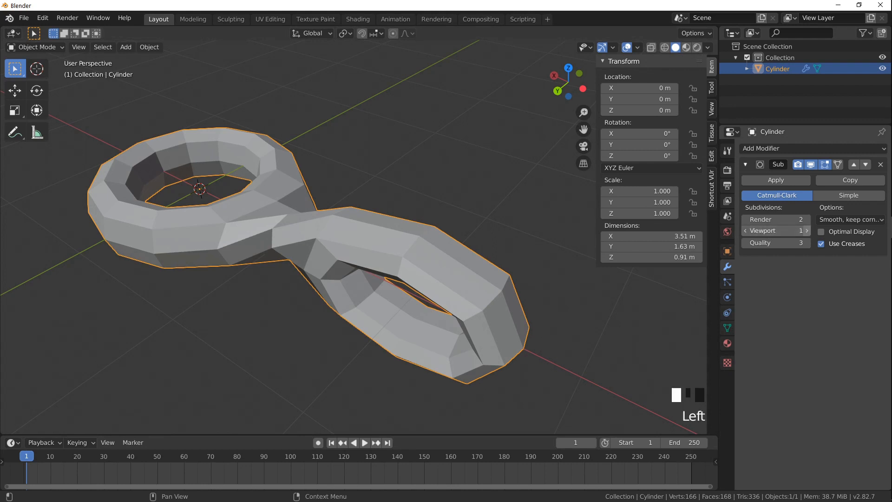
click(807, 230)
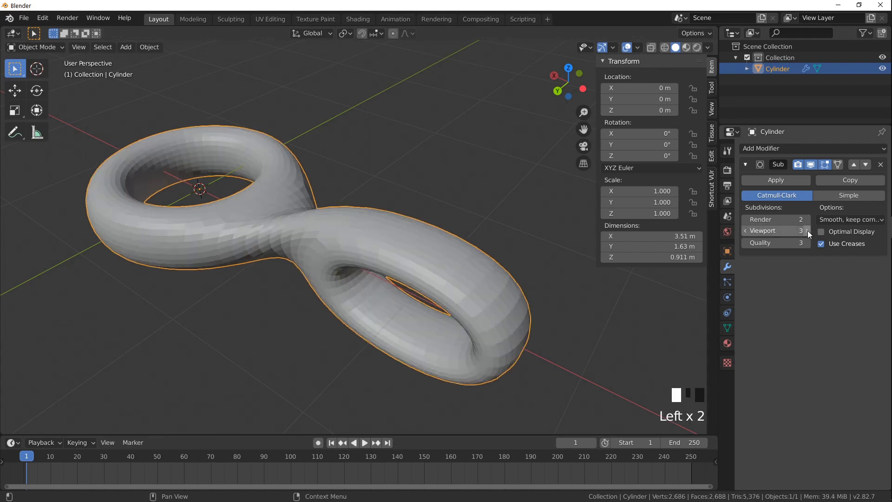
click(808, 231)
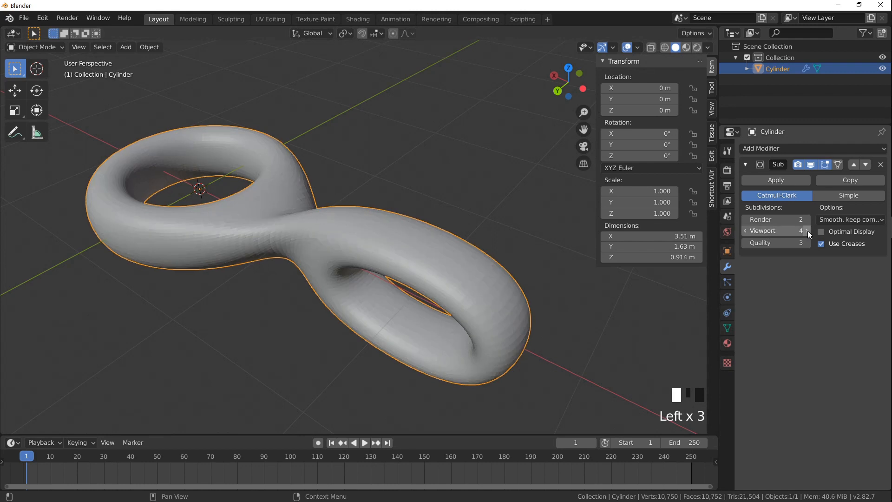
click(745, 232)
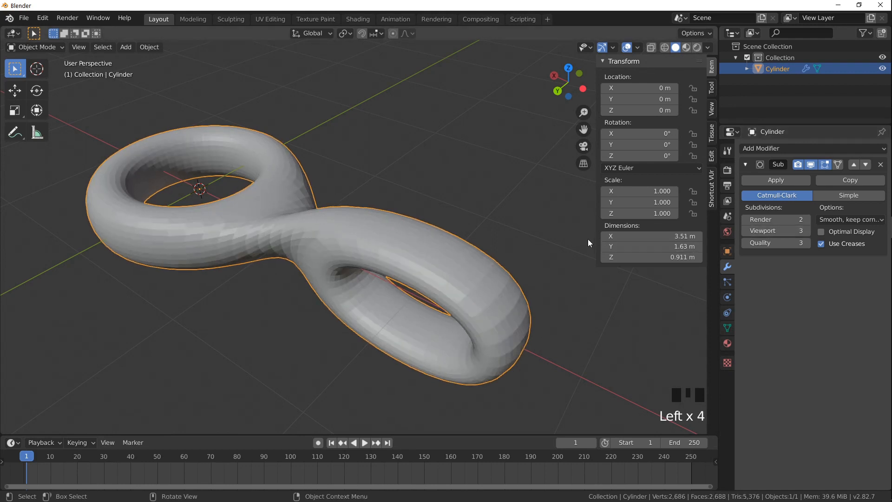
Inspect the smoothed links from several angles and enter Edit Mode on the cylinder
middle_drag(588, 239, 357, 232)
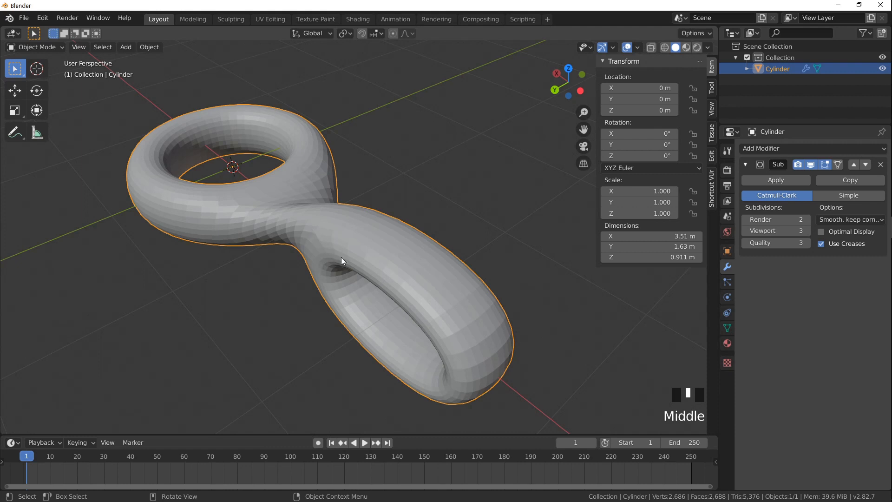
middle_drag(415, 218, 412, 245)
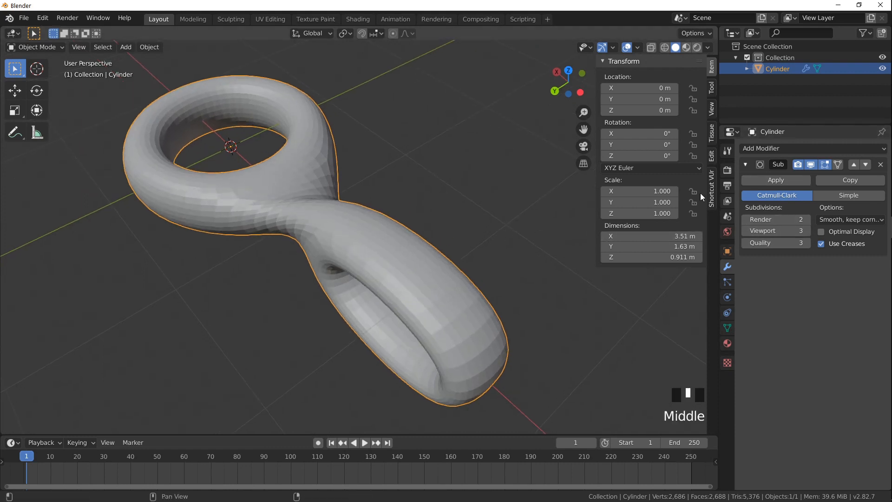
middle_drag(323, 247, 388, 215)
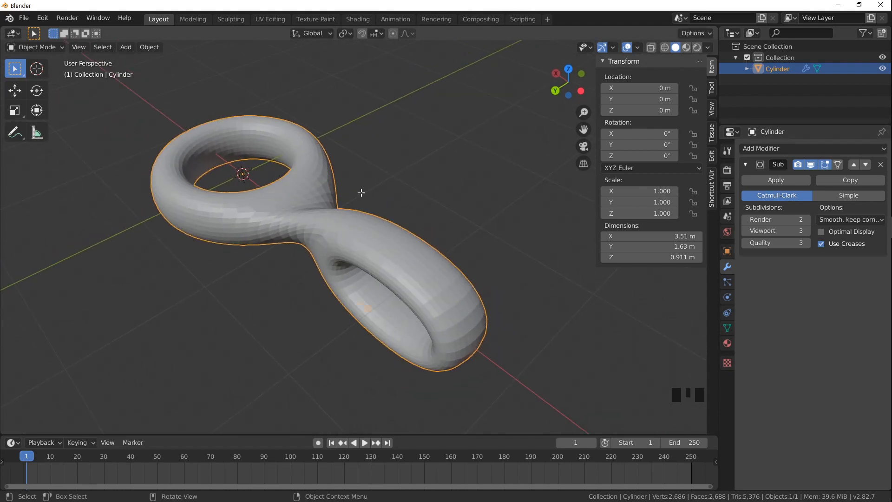
key(Tab)
middle_drag(361, 201, 342, 197)
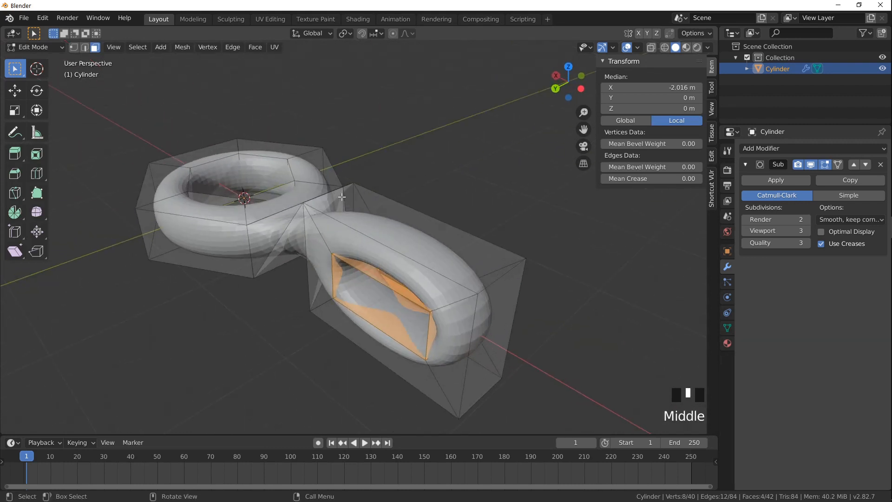
click(493, 309)
shift+middle_drag(493, 310, 504, 281)
key(g)
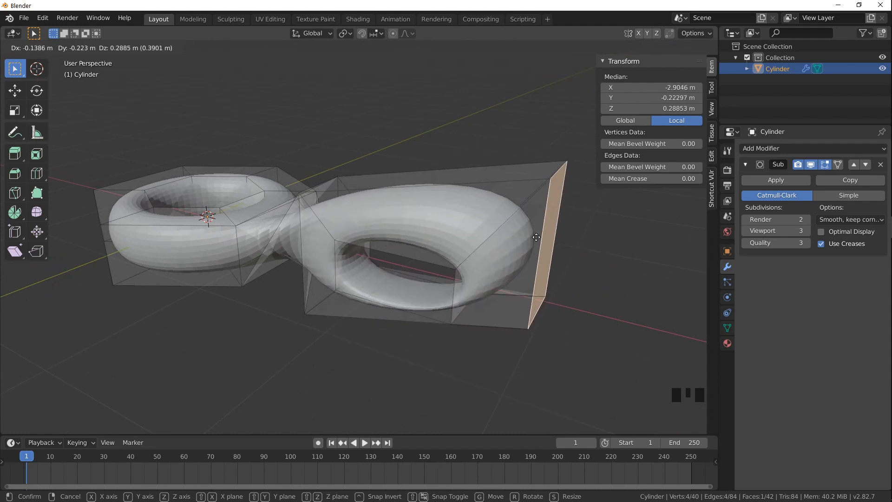
right_click(553, 275)
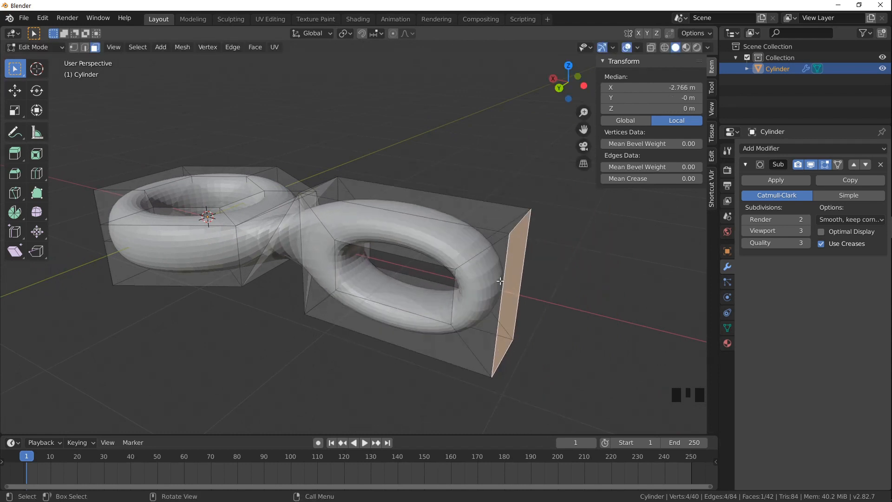
Switch to edge selection and move the upper edge of the block's end face outward along the global X axis
middle_drag(500, 281, 485, 272)
scroll(476, 277, down, 1)
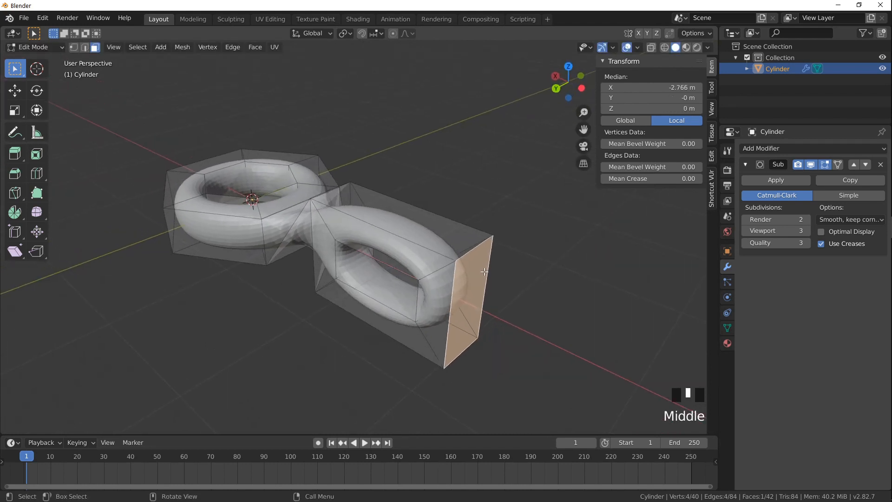
click(84, 47)
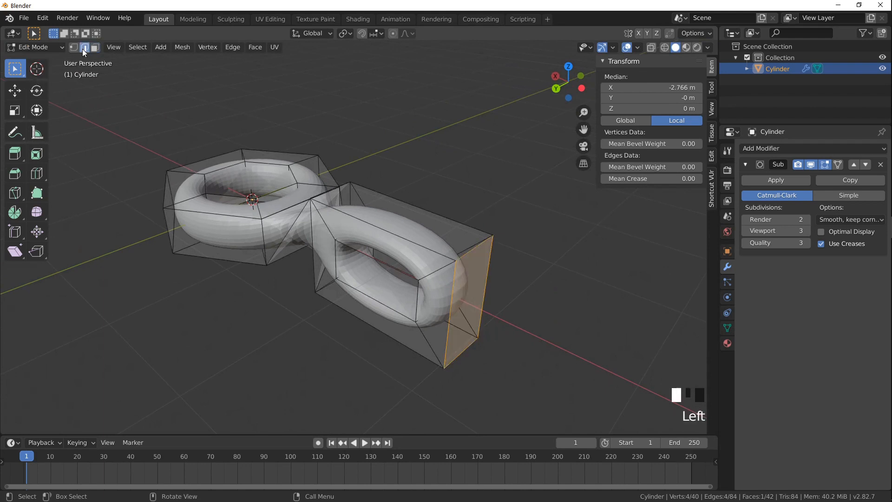
click(481, 252)
middle_drag(483, 259, 454, 243)
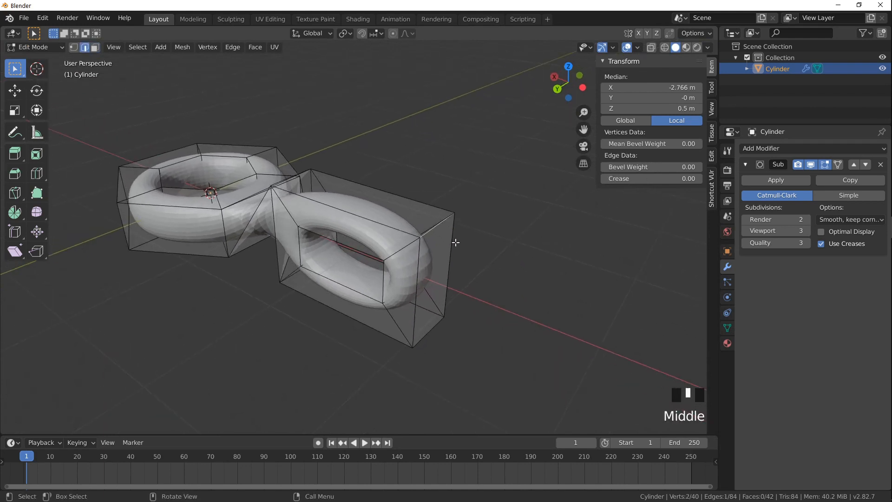
key(g)
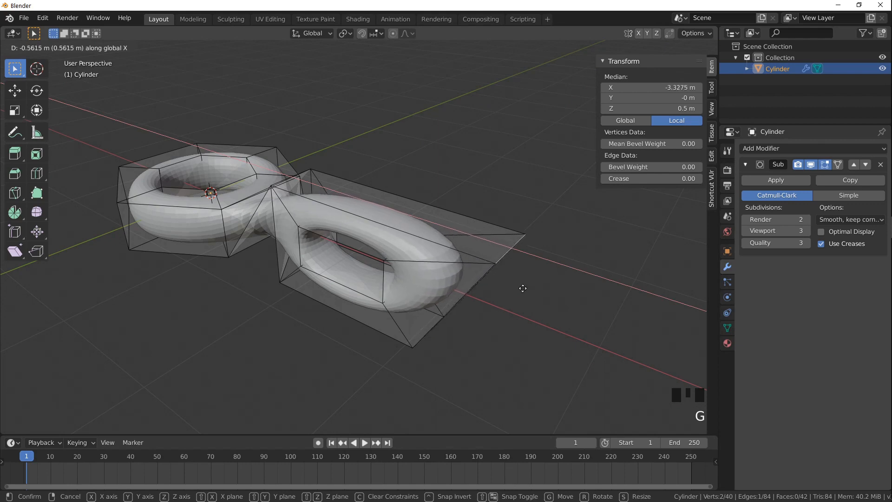
click(539, 298)
Select the upper edge inside the block's opening and enable the Subdivision Surface modifier's on-cage display
middle_drag(425, 278, 326, 251)
click(430, 224)
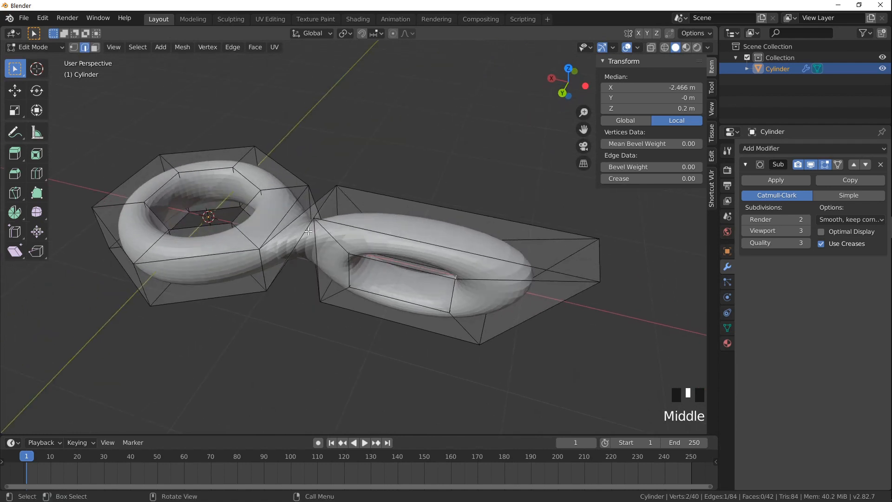
scroll(338, 203, up, 1)
middle_drag(263, 193, 281, 236)
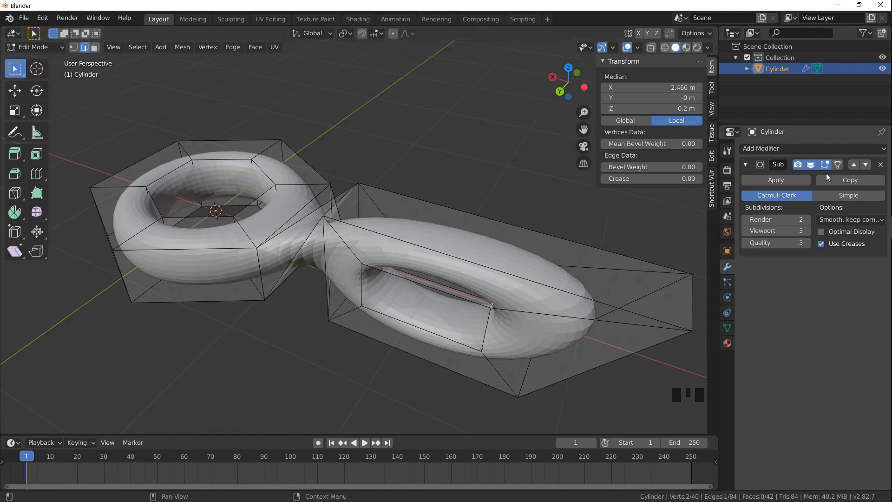
click(837, 165)
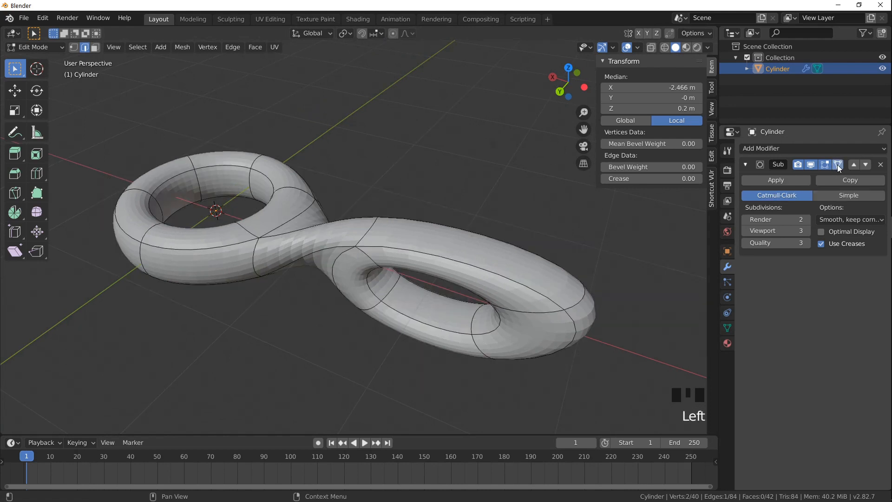
Using the Tweak tool, move the block link's upper edge beside the neck about 0.18 m along Y
middle_drag(525, 241, 543, 254)
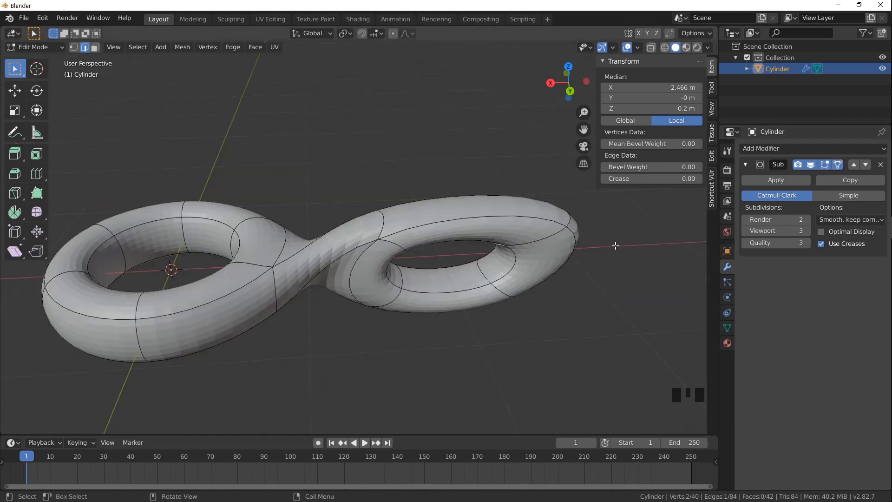
middle_drag(404, 237, 431, 259)
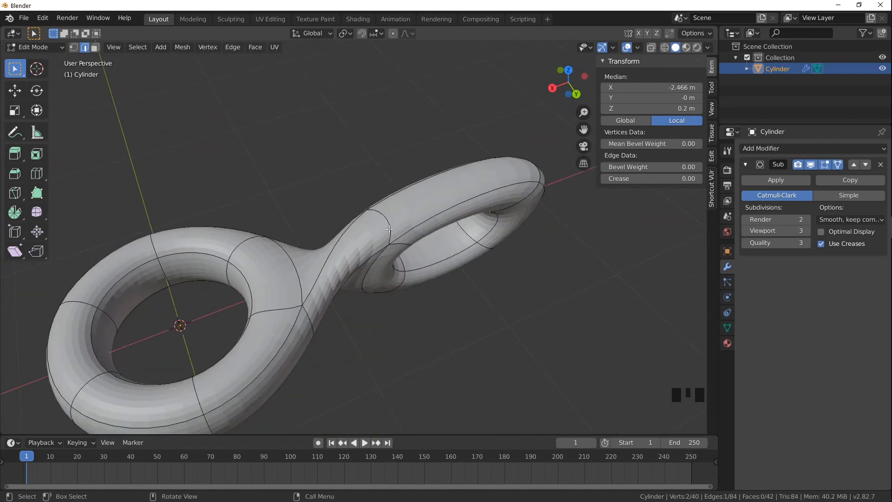
middle_drag(388, 229, 428, 209)
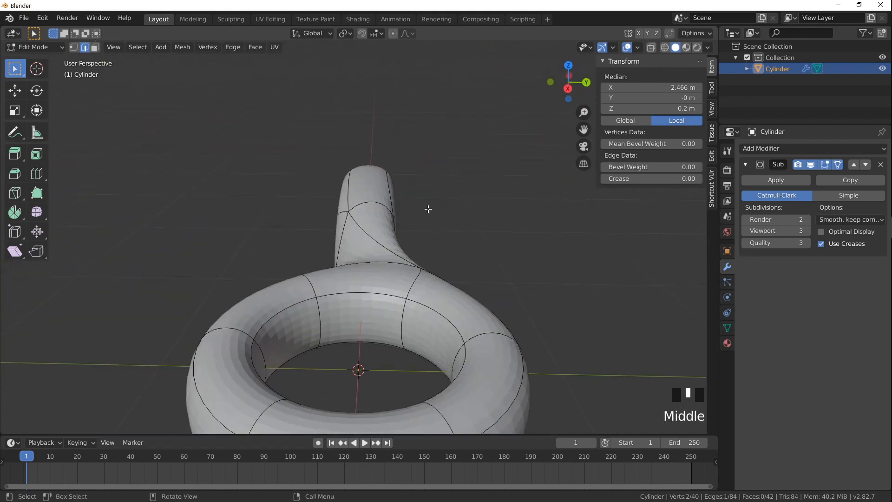
click(373, 204)
middle_drag(351, 215, 380, 211)
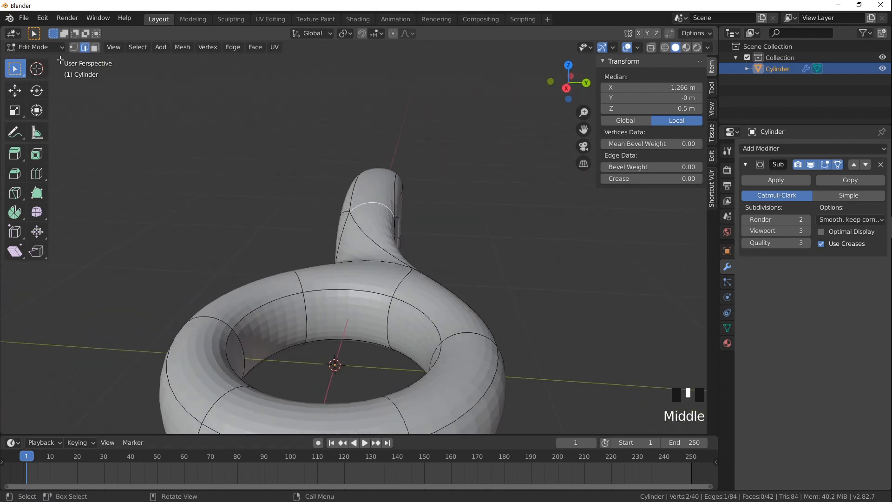
click(19, 69)
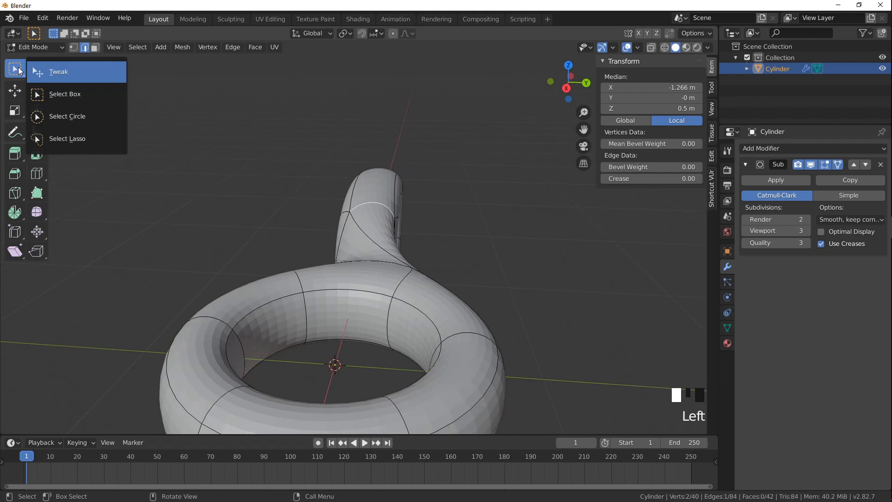
click(60, 77)
drag(378, 208, 406, 206)
Move the block link's lower edge beside the neck about -0.25 m in Y and -0.13 m in X
middle_drag(425, 212, 233, 154)
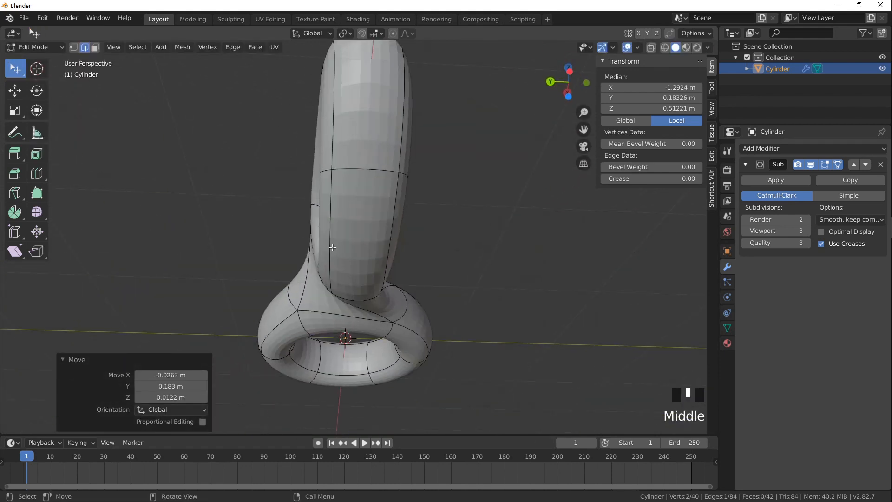
middle_drag(332, 248, 334, 223)
drag(374, 267, 409, 260)
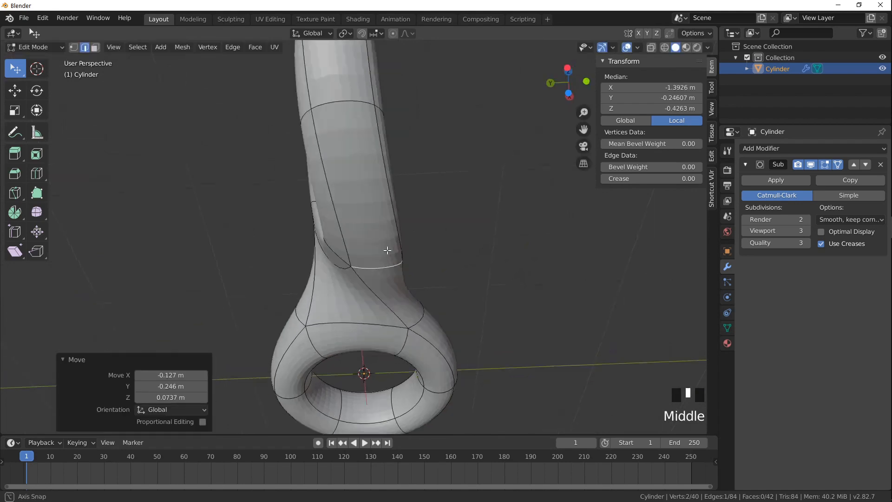
Reposition the upper inner edge of the block link's opening near the neck, finishing with a shift of about -0.08 m in X
middle_drag(409, 260, 374, 237)
drag(374, 236, 359, 235)
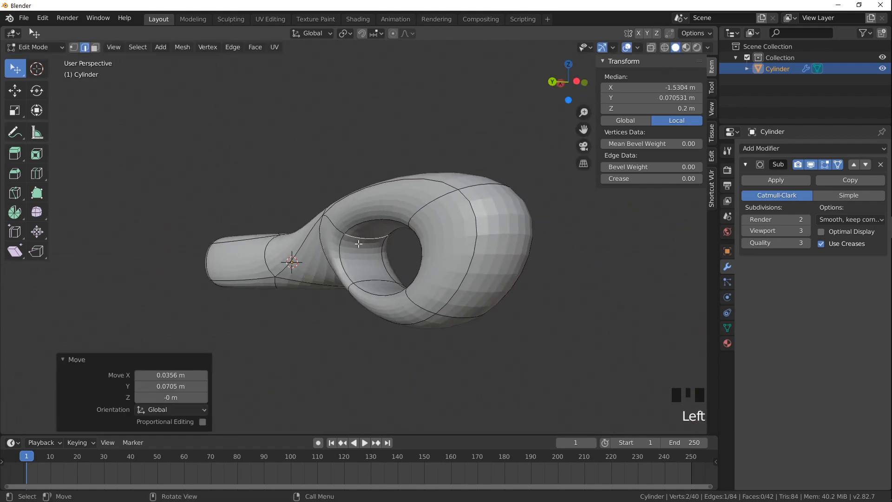
middle_drag(358, 234, 409, 247)
mouse_move(408, 247)
mouse_down()
mouse_move(399, 241)
mouse_move(411, 242)
mouse_up()
scroll(411, 242, down, 1)
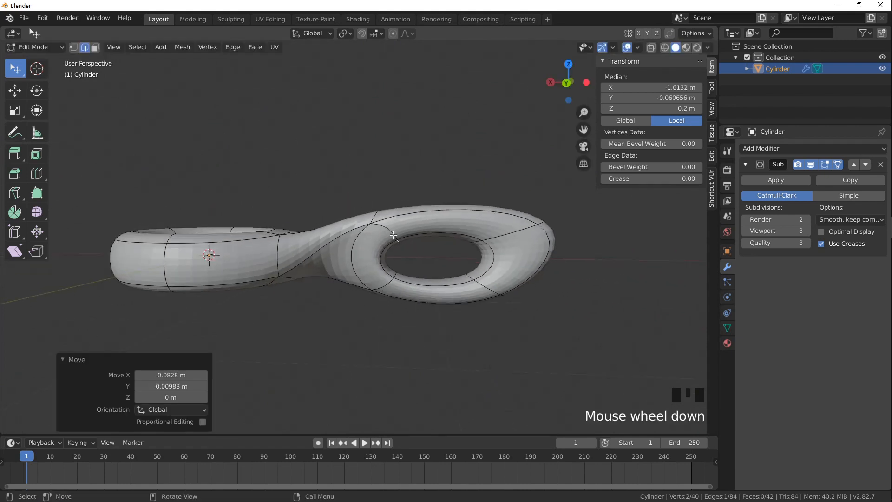
Switch to face selection and select the face loop around the ring's tube at the end opposite the neck
middle_drag(410, 243, 209, 199)
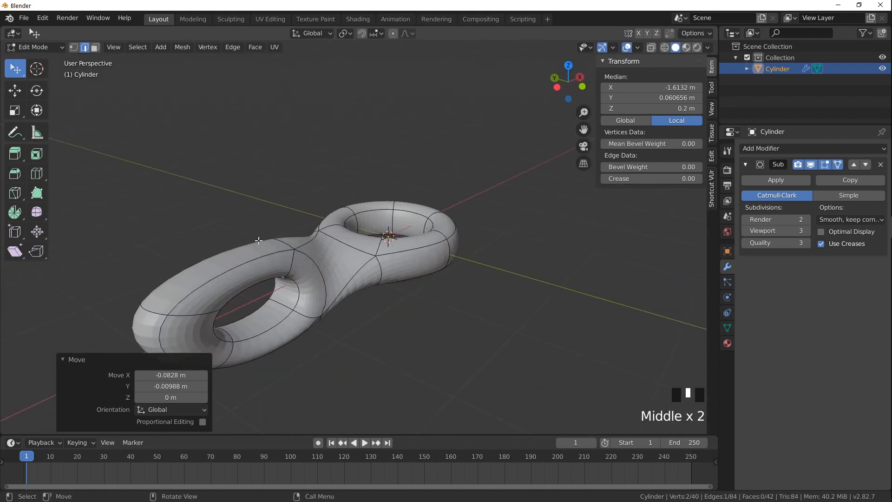
shift+middle_drag(279, 211, 330, 214)
scroll(330, 198, up, 1)
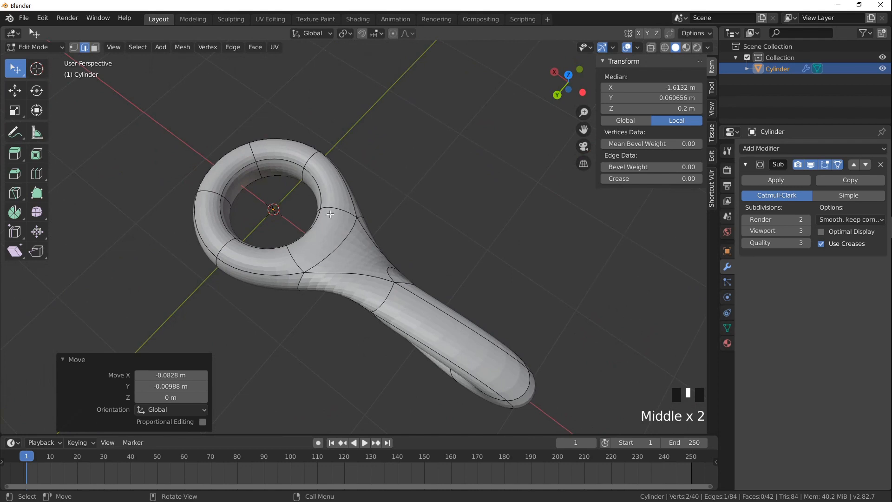
shift+middle_drag(256, 194, 290, 248)
middle_drag(252, 270, 289, 264)
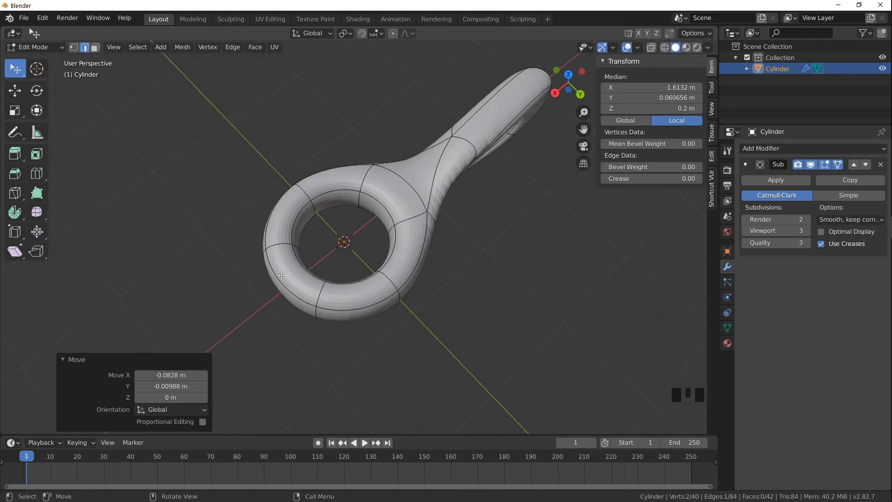
scroll(281, 276, up, 2)
middle_drag(282, 275, 339, 268)
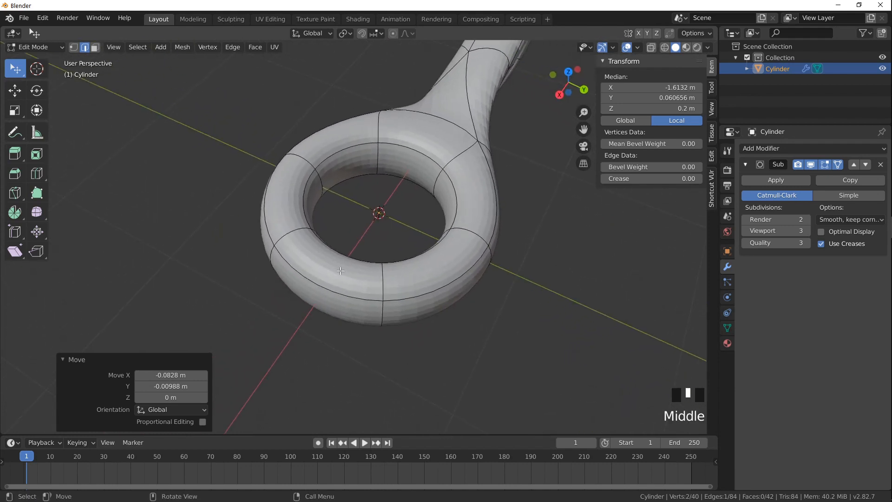
click(96, 47)
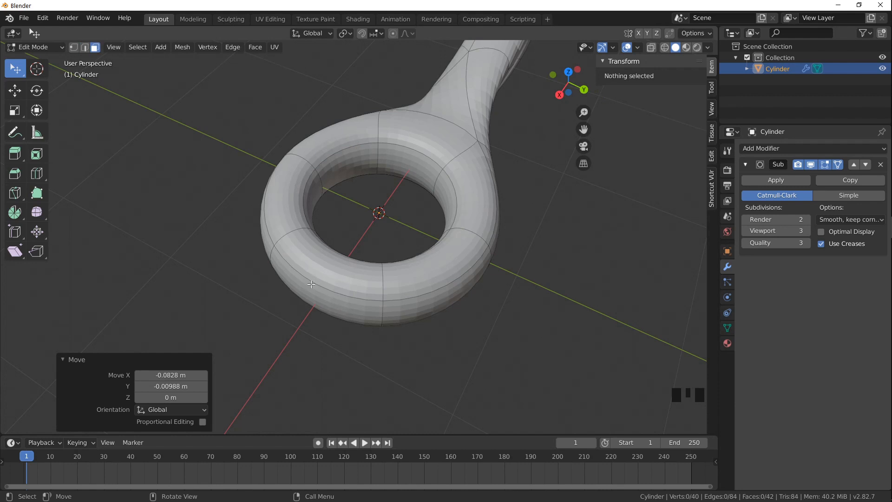
middle_drag(311, 284, 263, 252)
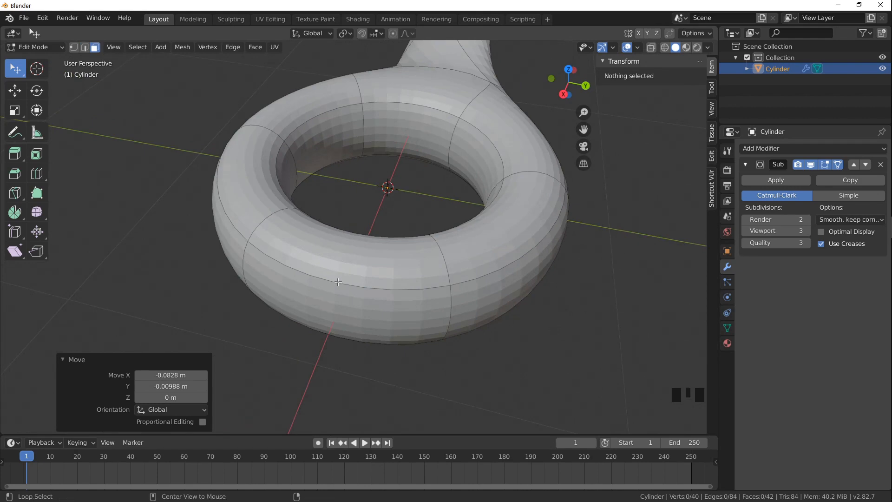
alt+click(337, 281)
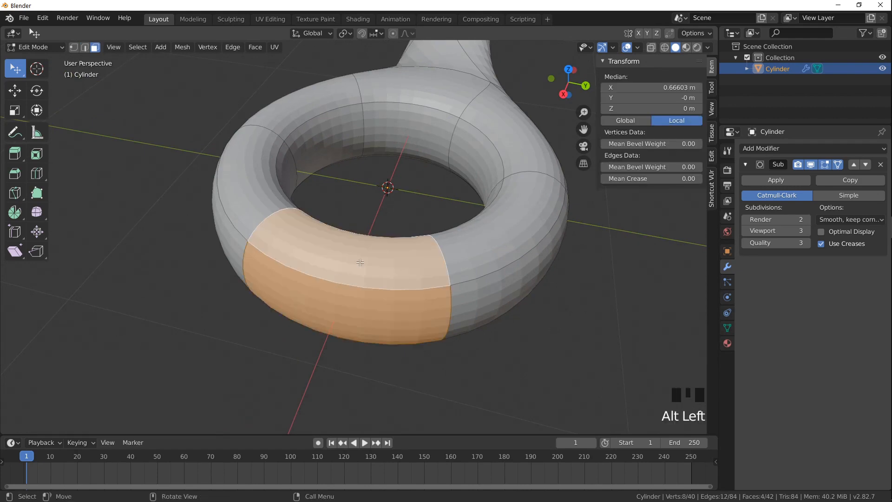
Move the selected face loop at the ring's end about 0.89 m along the X axis, away from the neck
middle_drag(337, 281, 272, 188)
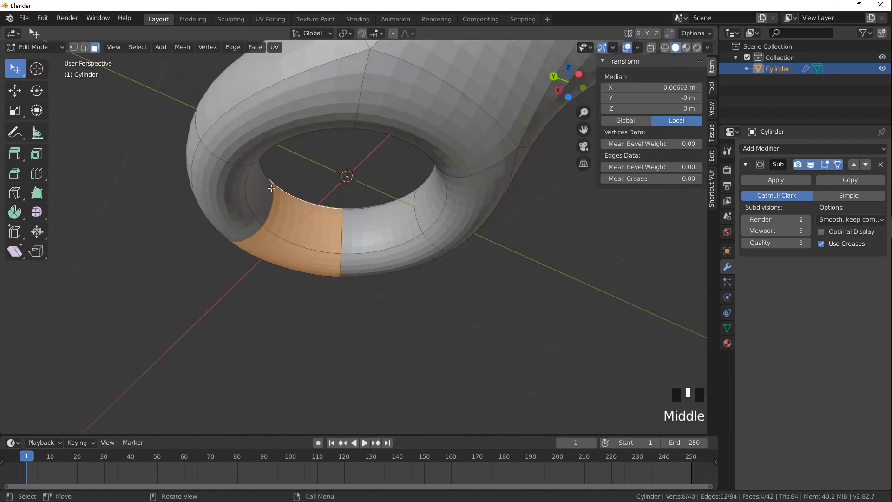
middle_drag(264, 248, 339, 293)
scroll(378, 218, down, 2)
middle_drag(378, 218, 339, 279)
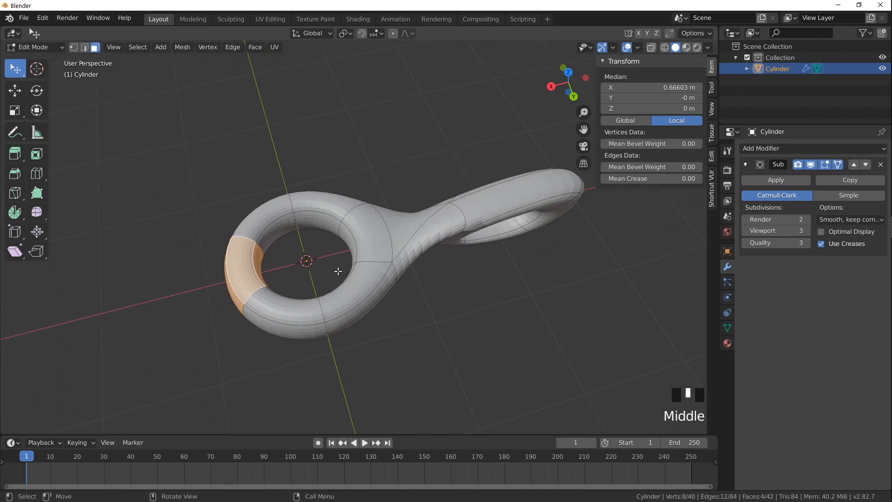
key(g)
key(x)
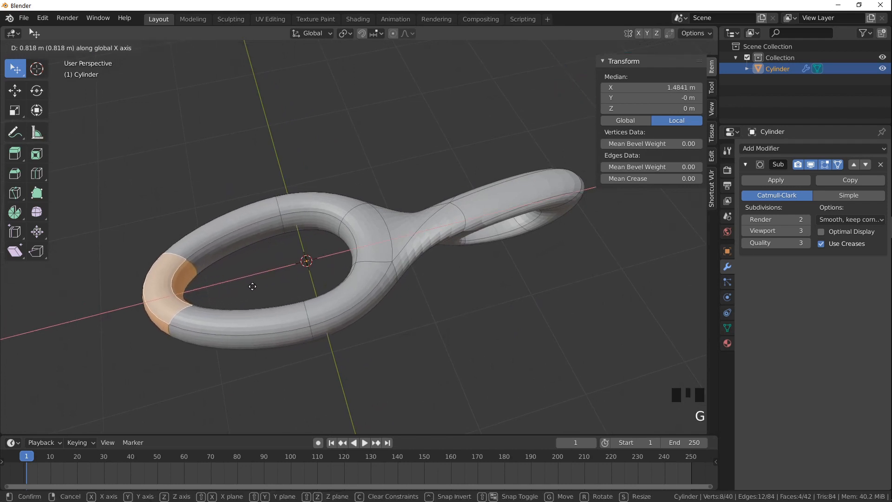
click(244, 288)
middle_drag(343, 296, 320, 256)
shift+middle_drag(380, 255, 343, 271)
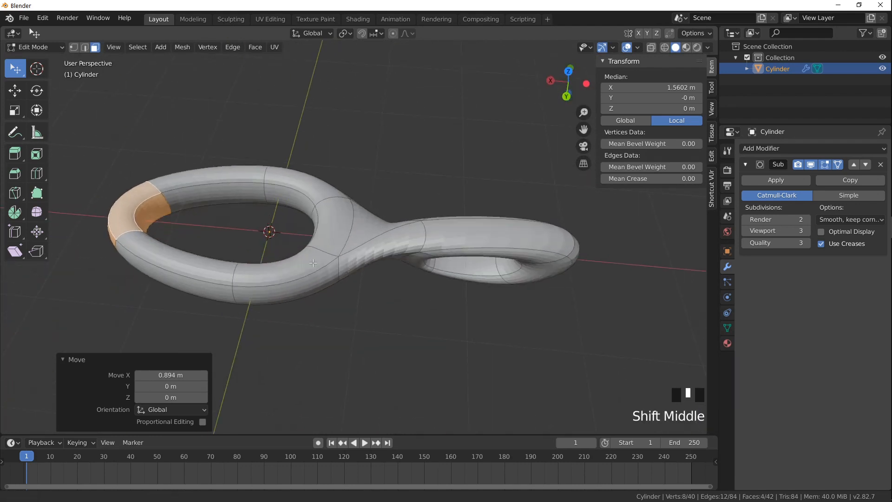
Select the two edge loops around the tube on opposite sides of the ring's middle and raise them about 0.81 m along Z
shift+middle_drag(285, 251, 427, 292)
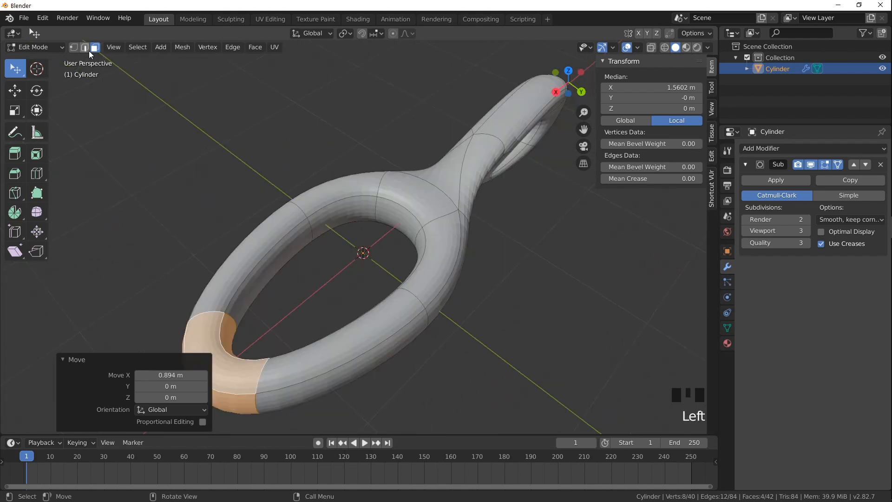
click(85, 47)
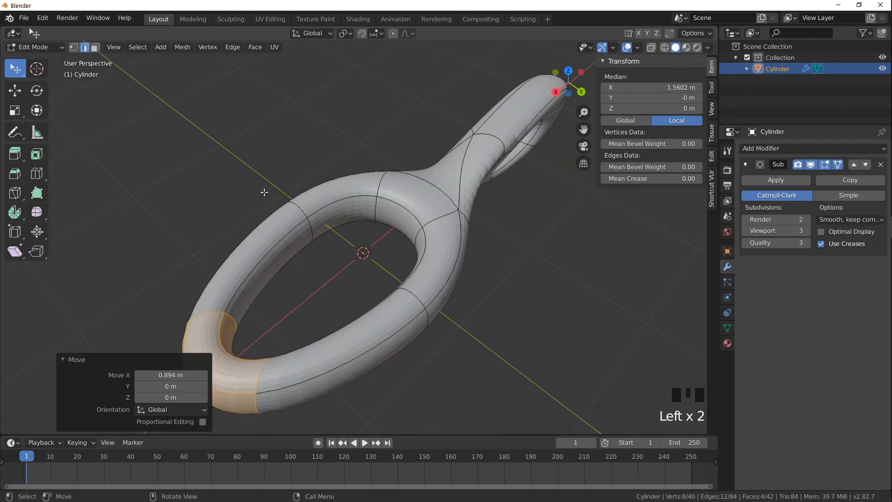
alt+click(287, 205)
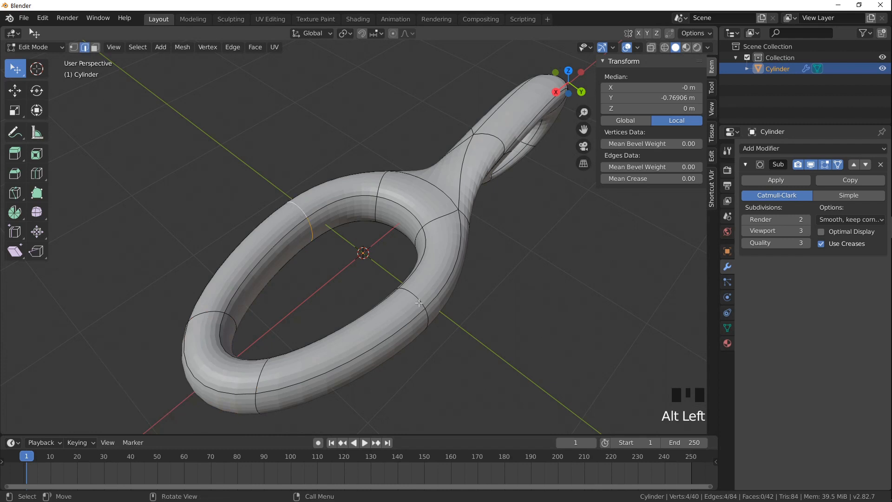
alt+shift+click(419, 303)
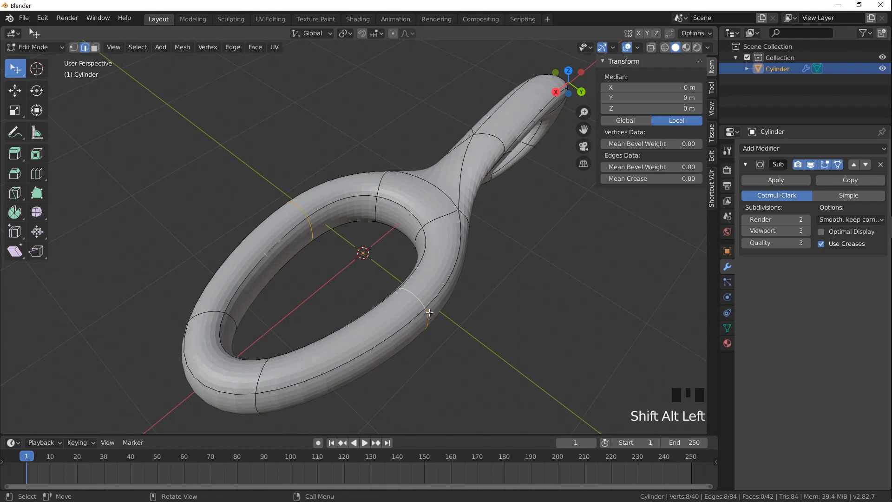
middle_drag(429, 312, 358, 245)
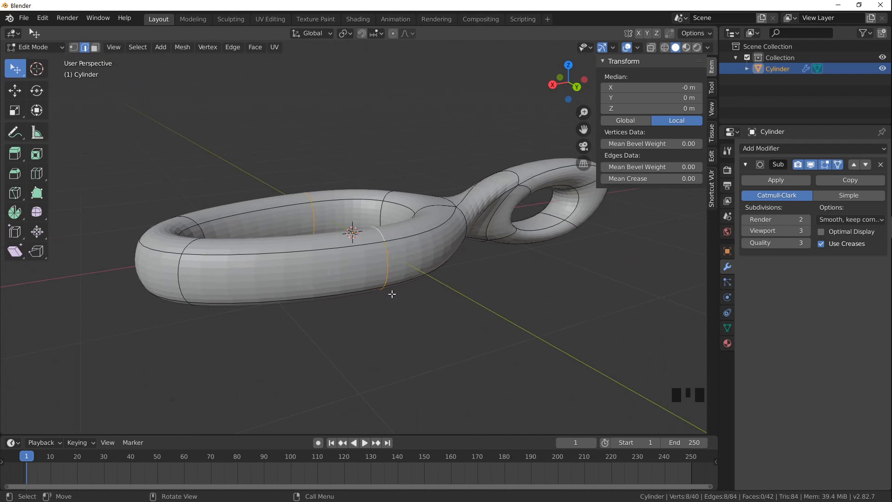
key(g)
key(z)
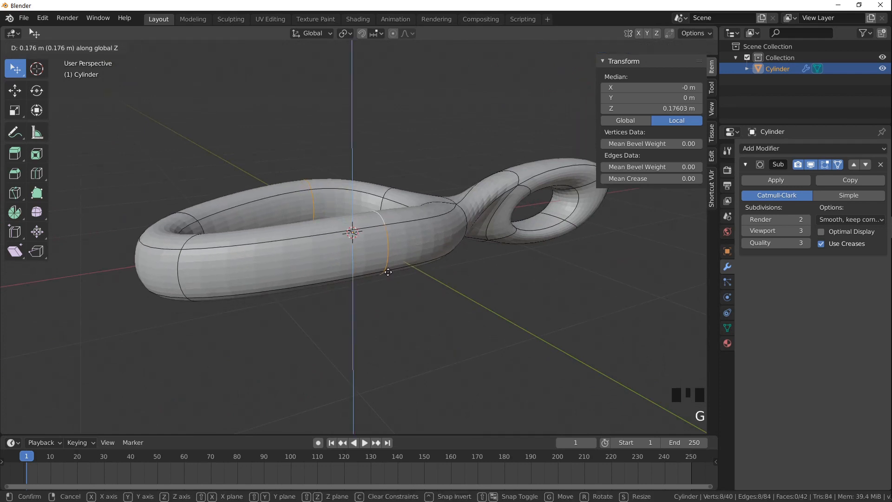
click(380, 197)
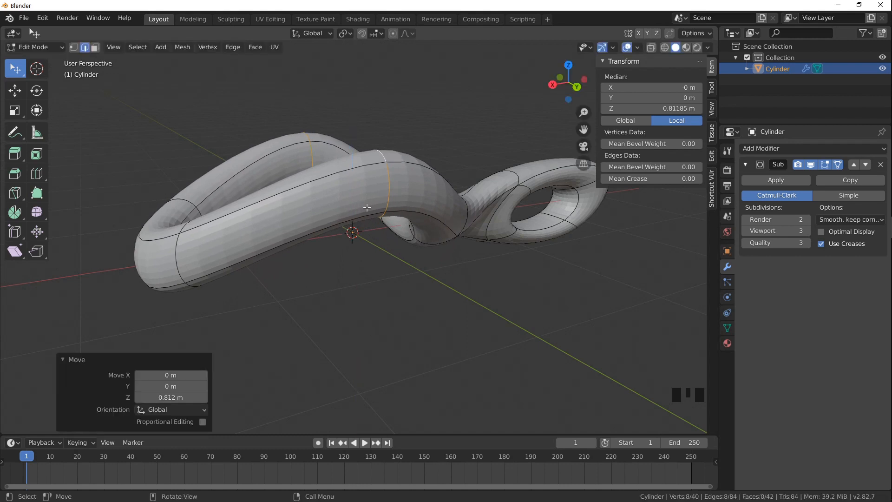
In vertex selection, select the lower outer vertex on each side of the ring's raised middle and scale the pair apart by about 1.62
middle_drag(372, 204, 325, 253)
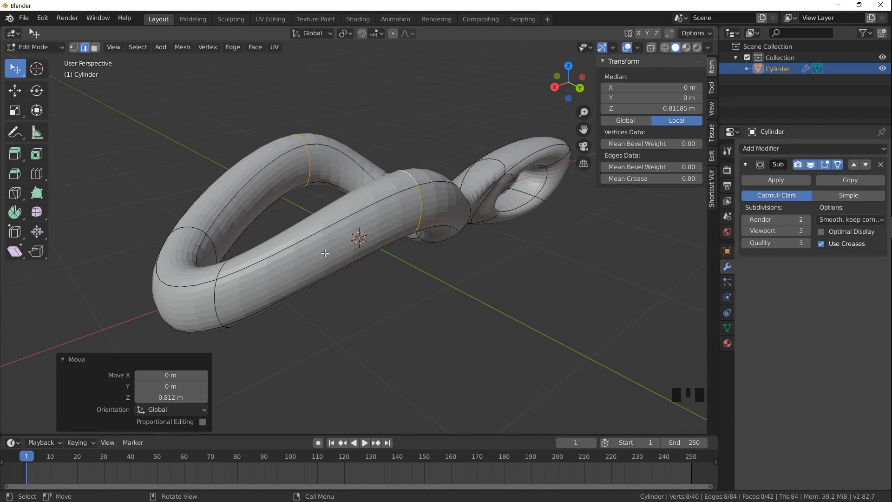
click(75, 47)
click(415, 234)
middle_drag(366, 270, 375, 223)
shift+click(323, 189)
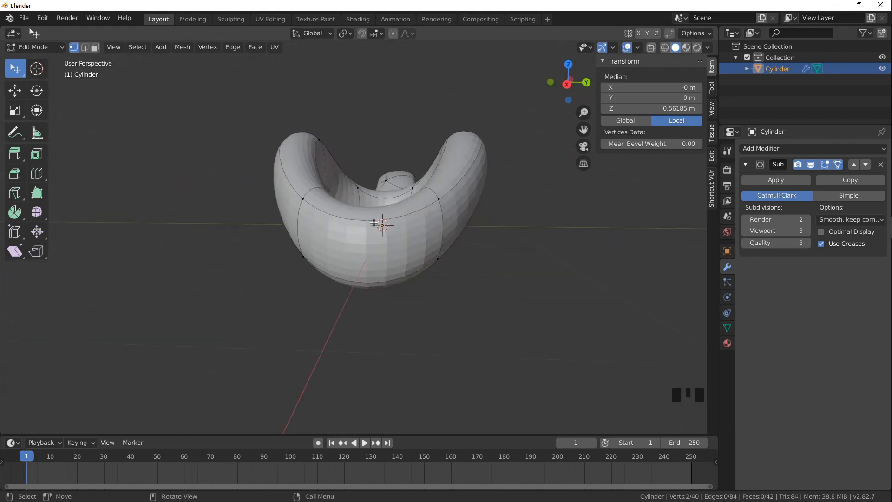
middle_drag(241, 195, 361, 186)
middle_drag(425, 210, 429, 232)
middle_drag(367, 237, 415, 246)
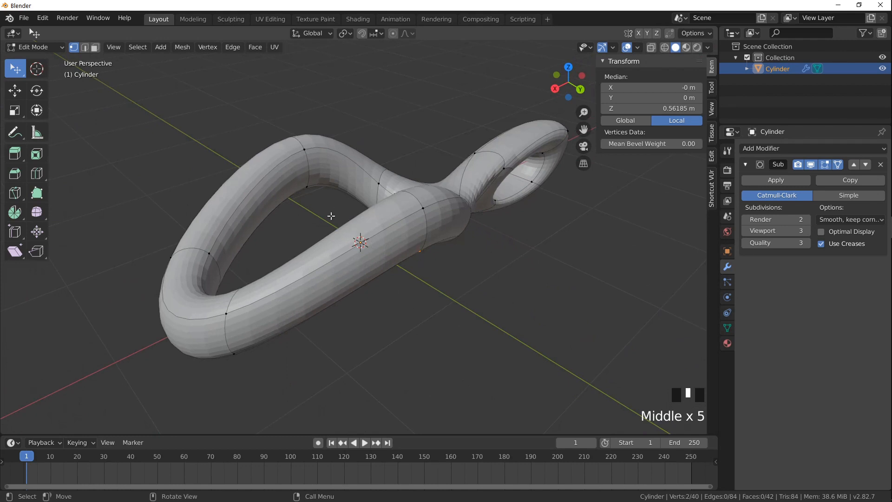
key(s)
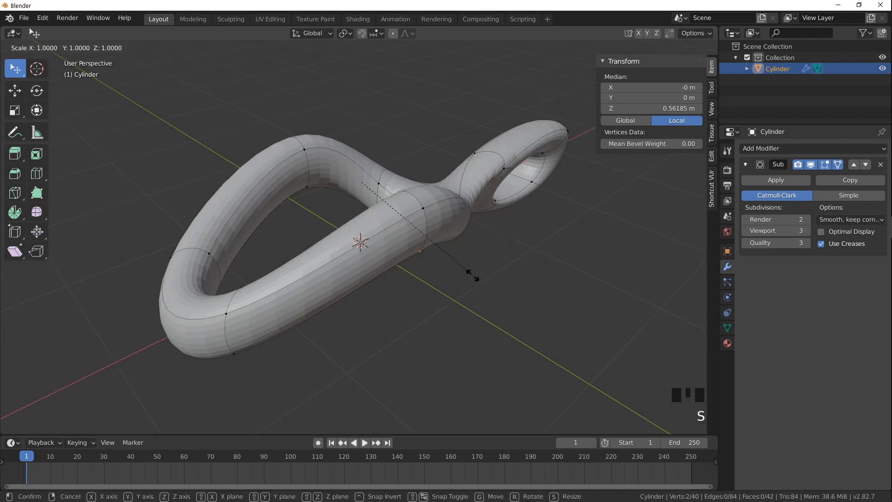
click(565, 301)
middle_drag(564, 301, 372, 271)
scroll(386, 278, down, 1)
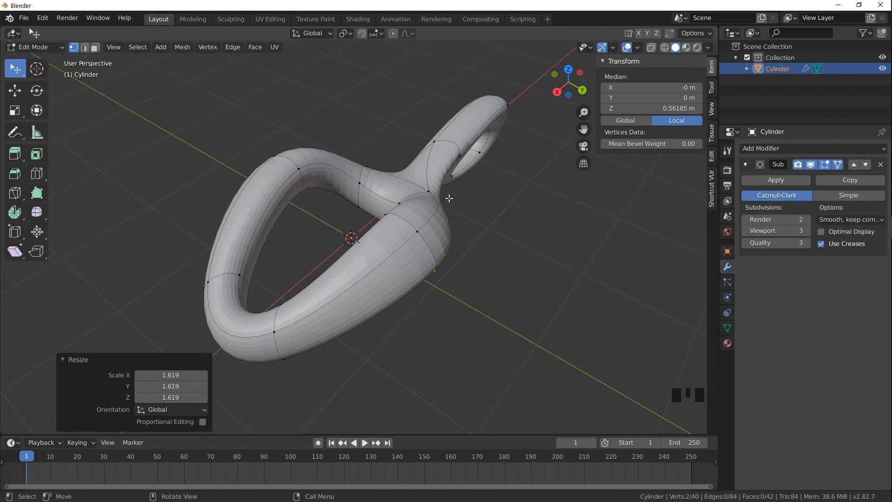
In edge selection, select the upper inner edge loop around the ring's opening and set its mean crease to 1.00
middle_drag(449, 199, 479, 212)
click(86, 50)
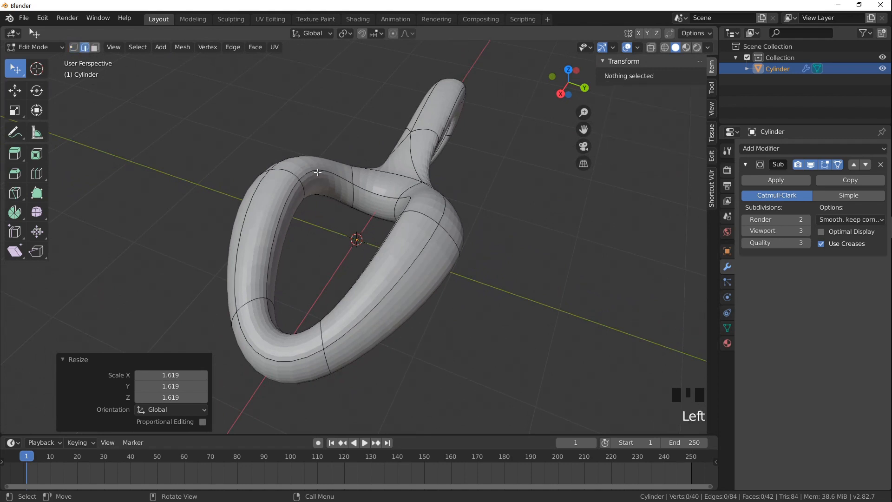
alt+click(358, 178)
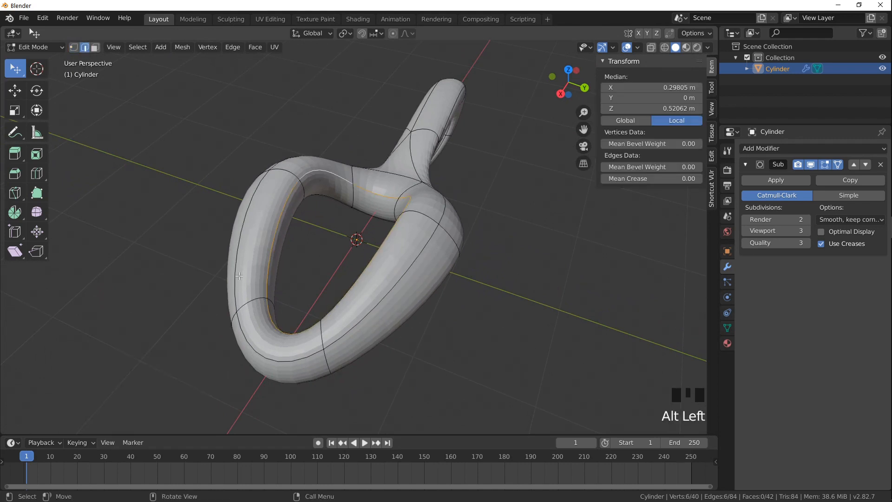
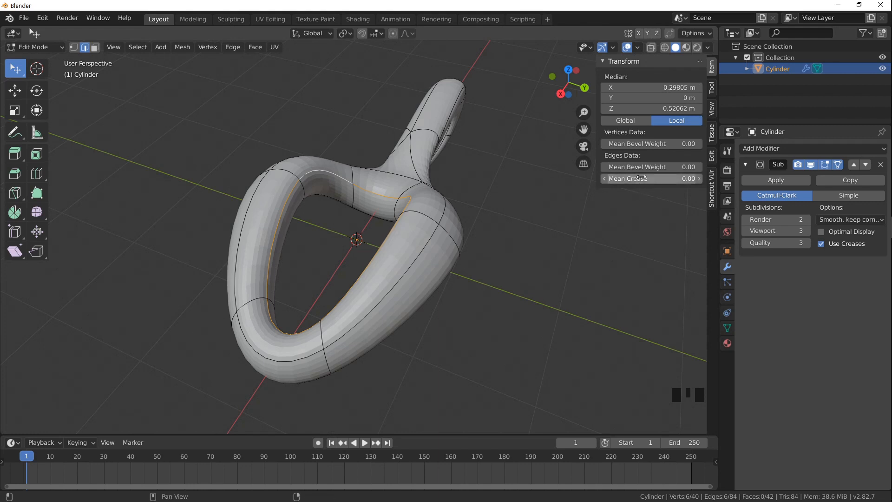
click(636, 181)
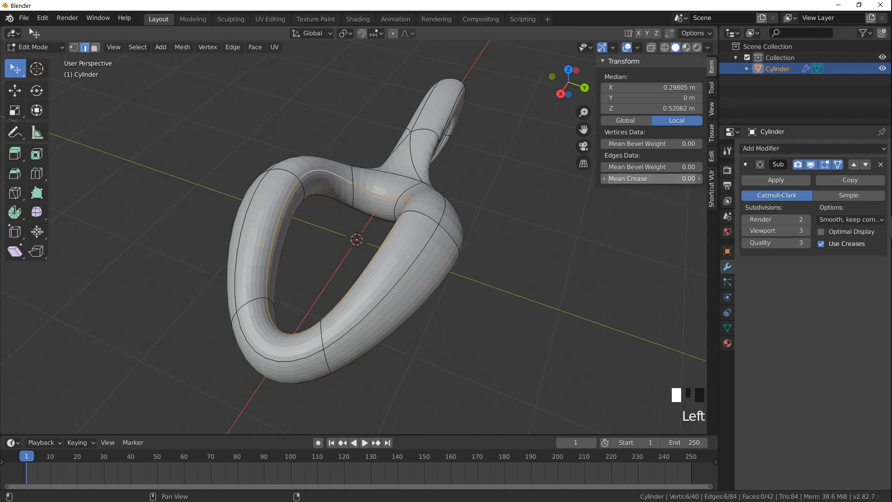
drag(636, 178, 706, 178)
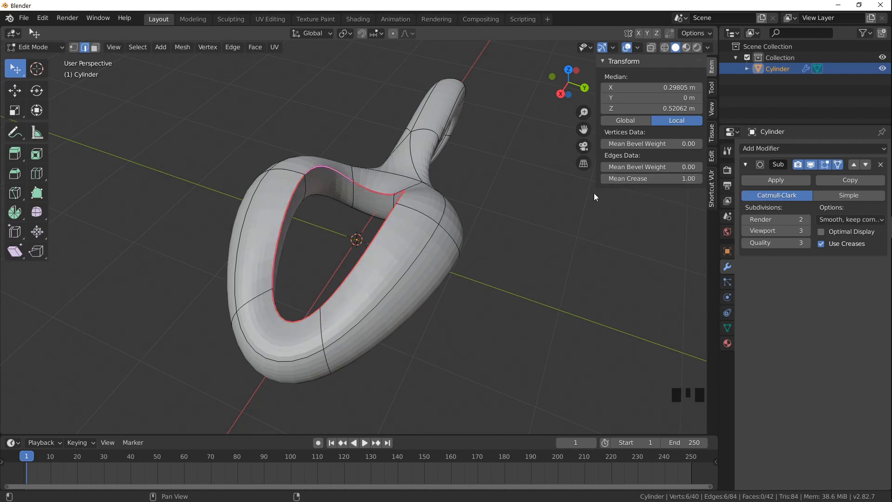
Reduce the mean crease of the ring opening's upper inner edge loop to 0.35
middle_drag(479, 211, 453, 180)
scroll(342, 190, up, 3)
scroll(469, 179, up, 2)
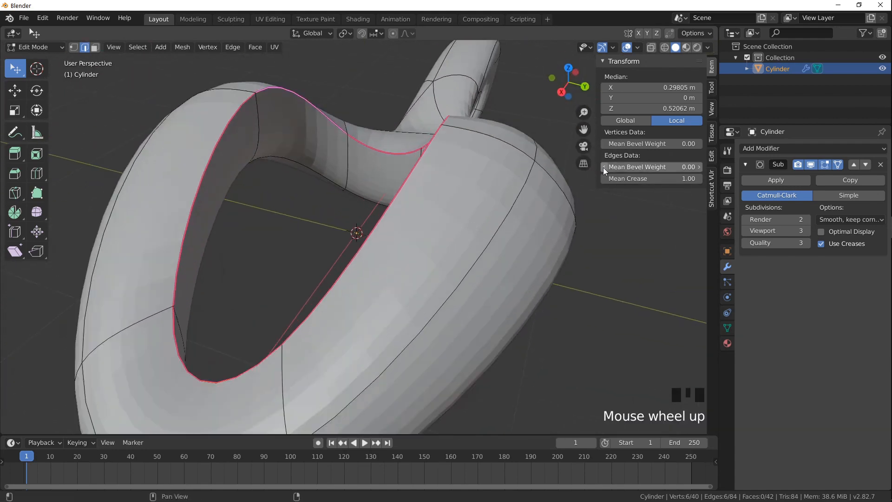
scroll(566, 180, down, 2)
drag(664, 178, 617, 178)
Select the upper edge loop around the tube at the second link's far end and set its mean crease to 0.41
middle_drag(550, 212, 503, 228)
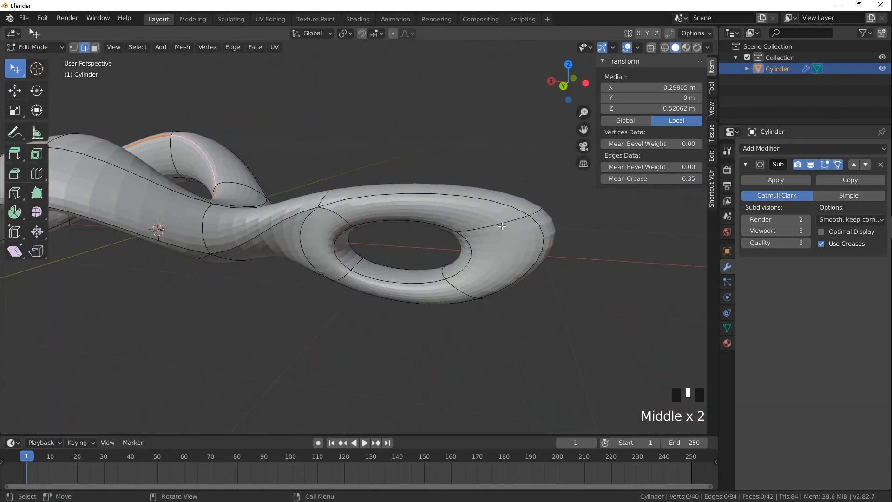
alt+click(502, 226)
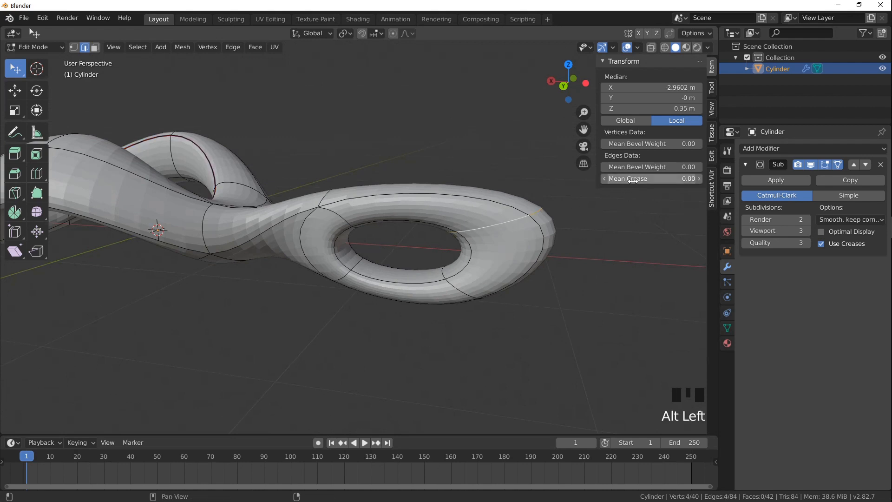
drag(633, 181, 664, 179)
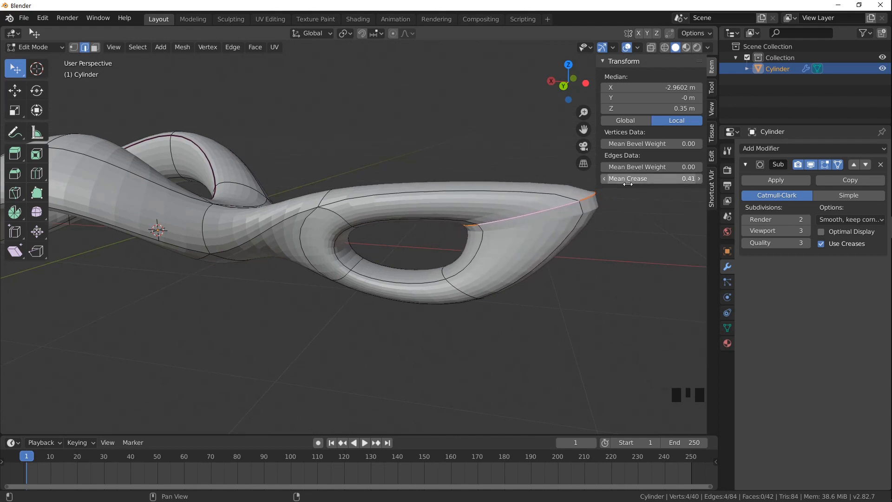
Switch to face selection and select the face loop running along the outer side of both links
shift+middle_drag(534, 209, 403, 252)
scroll(404, 251, up, 1)
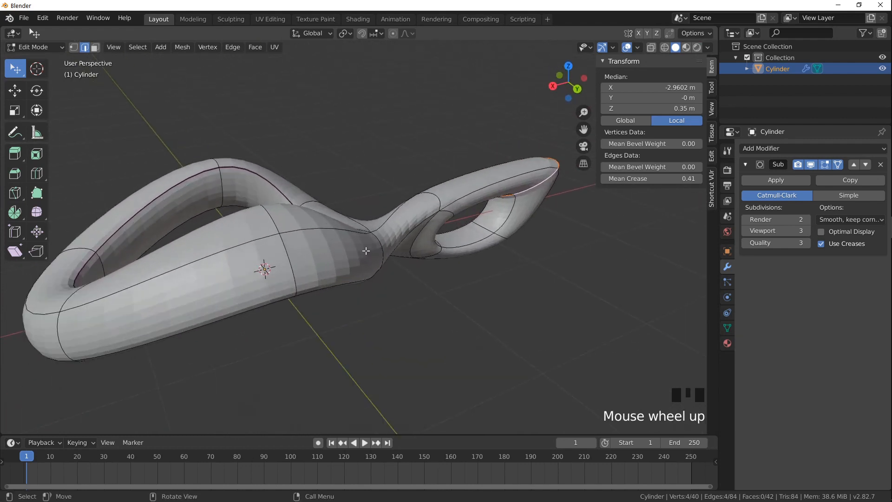
shift+middle_drag(359, 256, 382, 254)
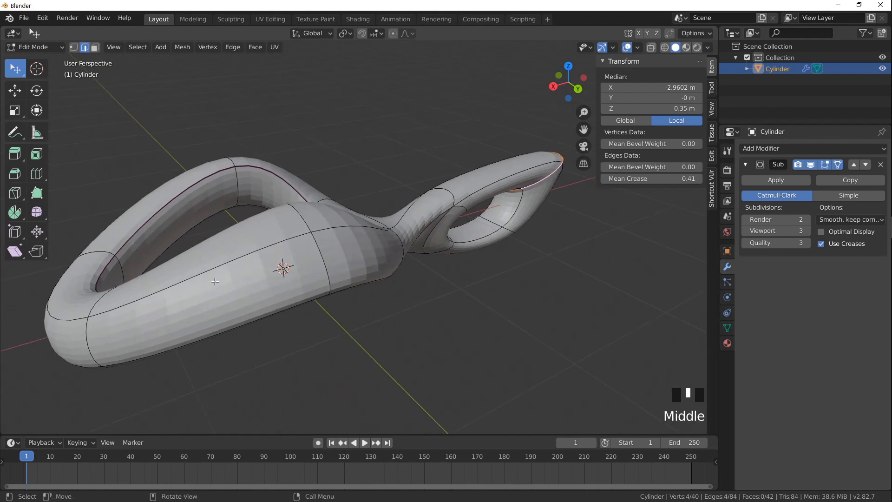
middle_drag(215, 281, 240, 277)
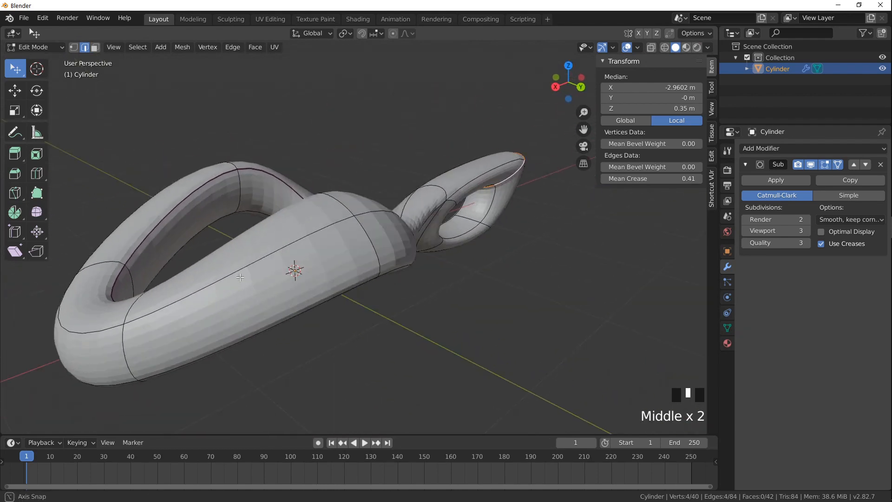
click(96, 49)
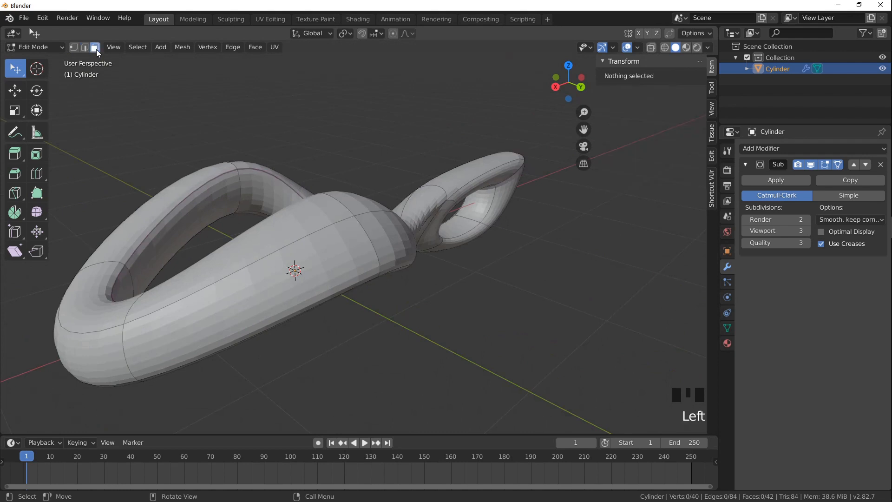
mouse_move(260, 200)
middle_down()
mouse_move(274, 198)
mouse_move(242, 204)
mouse_move(270, 190)
mouse_move(264, 198)
middle_up()
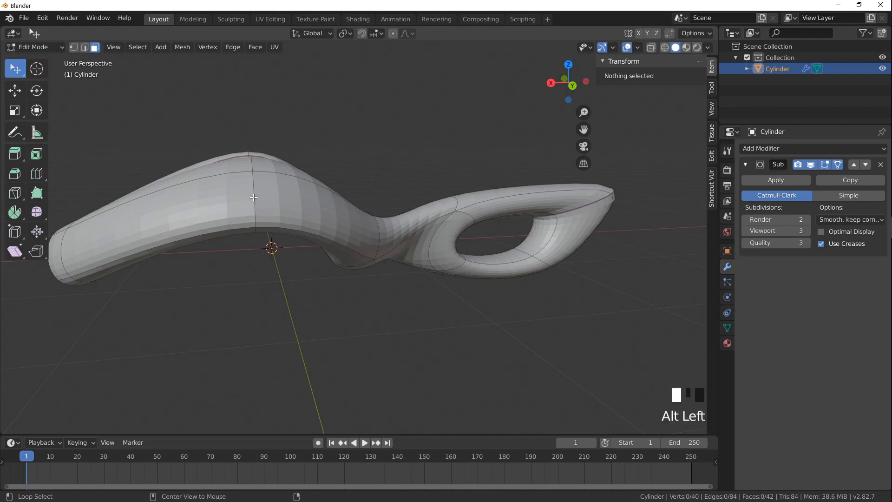
alt+click(253, 197)
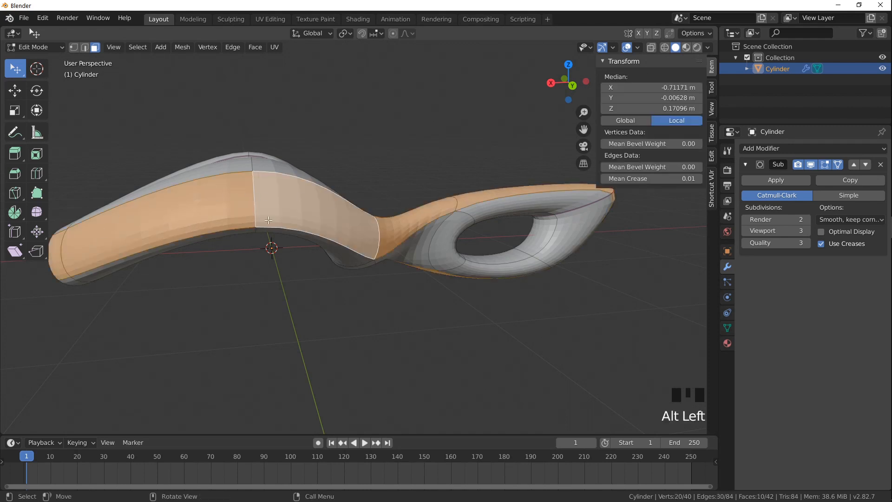
middle_drag(268, 219, 381, 265)
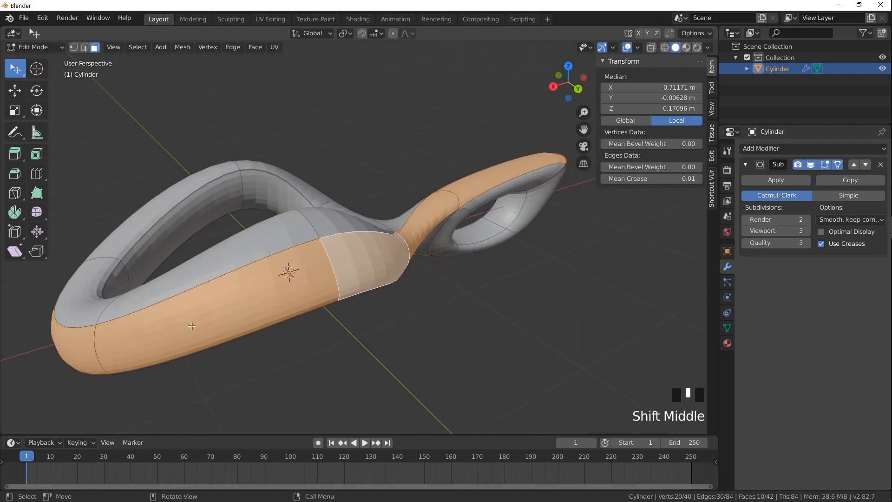
Using Loop Cut with the number of cuts set to 2, add two lengthwise edge loops along the outer side of both links
click(36, 174)
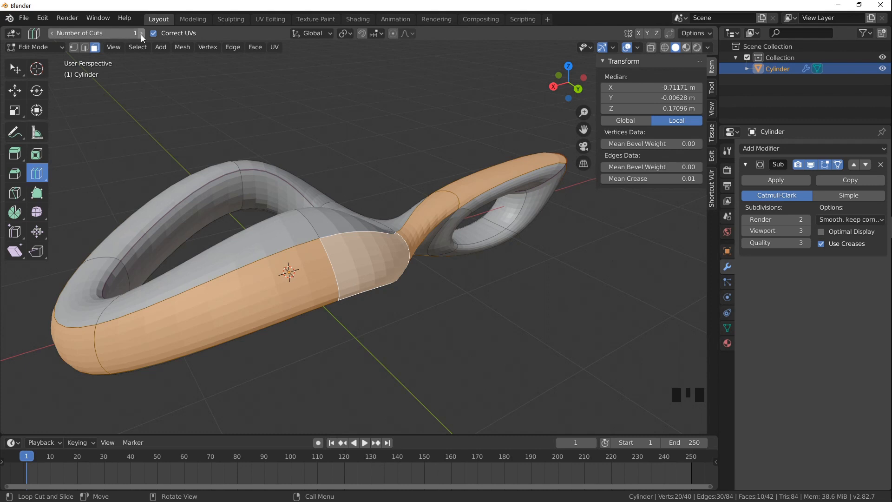
click(141, 34)
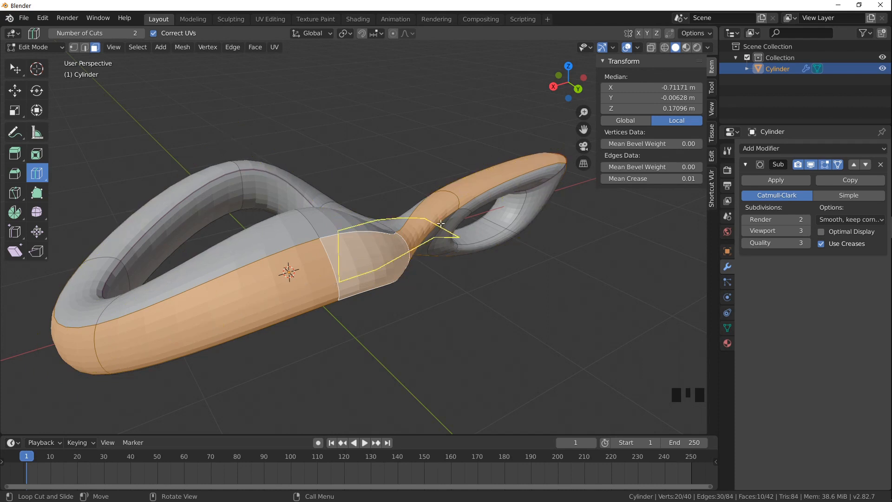
click(330, 270)
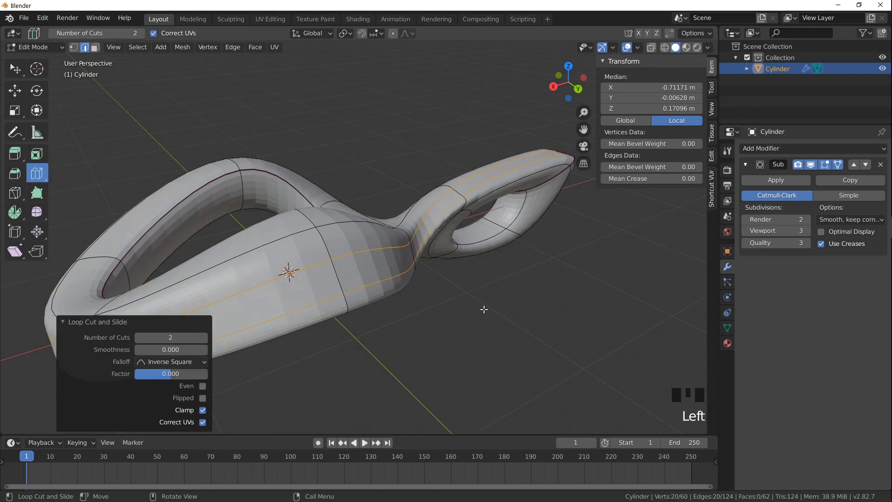
Switch to face selection and select the face loop between the two new lengthwise edge loops on the links' outer side
middle_drag(484, 309, 529, 305)
scroll(450, 289, down, 1)
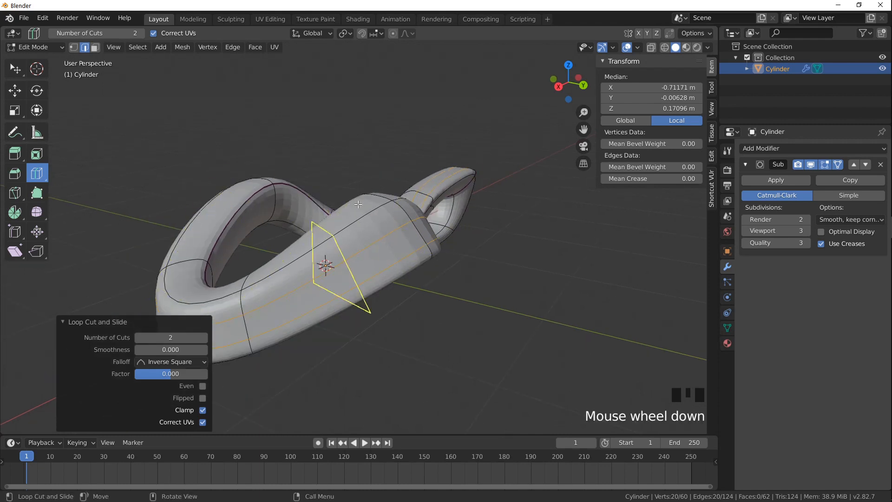
key(w)
shift+middle_drag(348, 252, 274, 188)
click(95, 48)
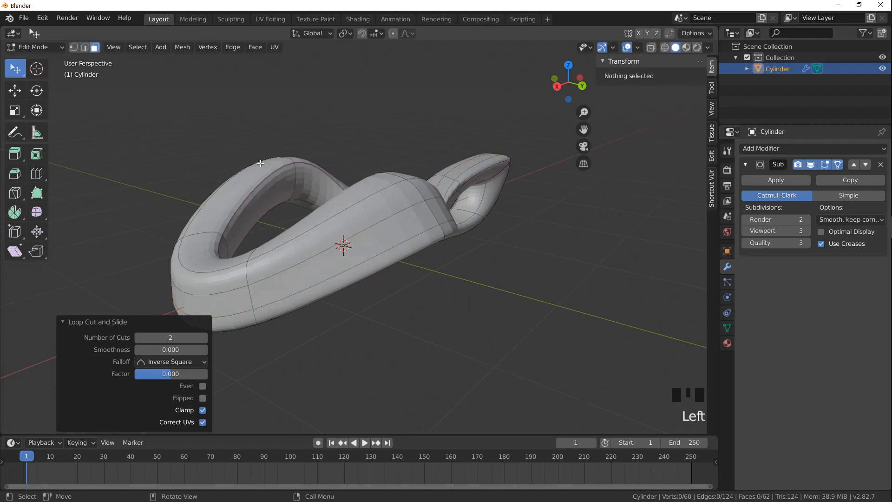
alt+click(249, 297)
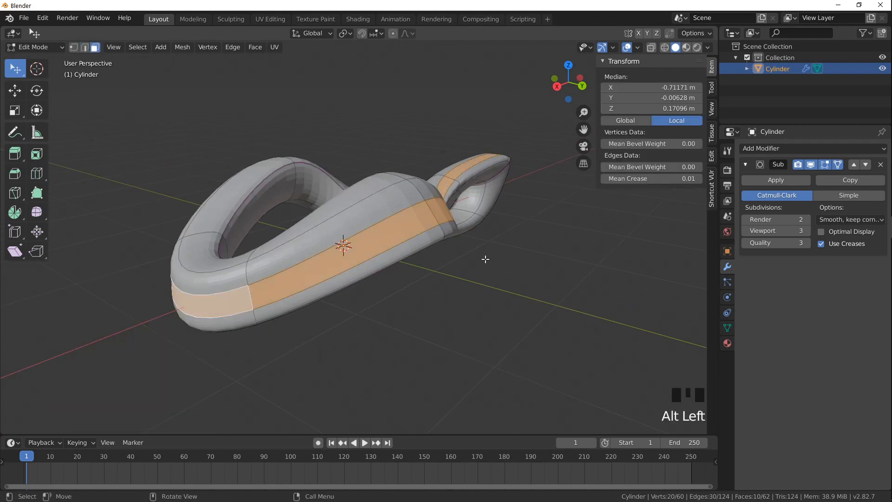
Extrude the selected outer face loop along its normals with an offset of 0.126 m to form a groove along both links
middle_drag(483, 256, 454, 265)
scroll(460, 271, down, 1)
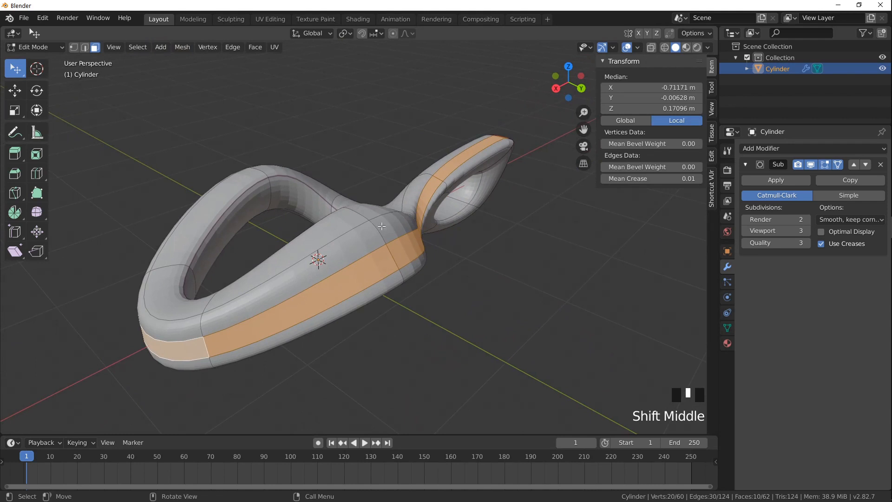
middle_drag(382, 226, 251, 303)
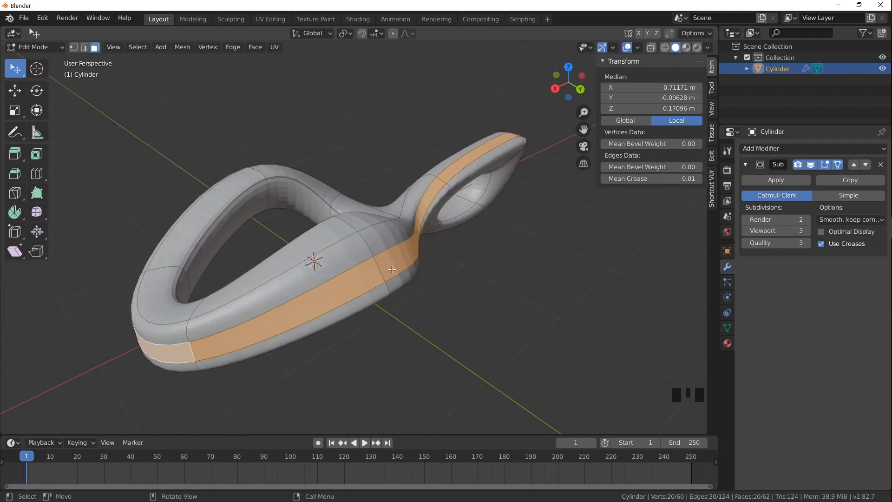
middle_drag(486, 143, 366, 118)
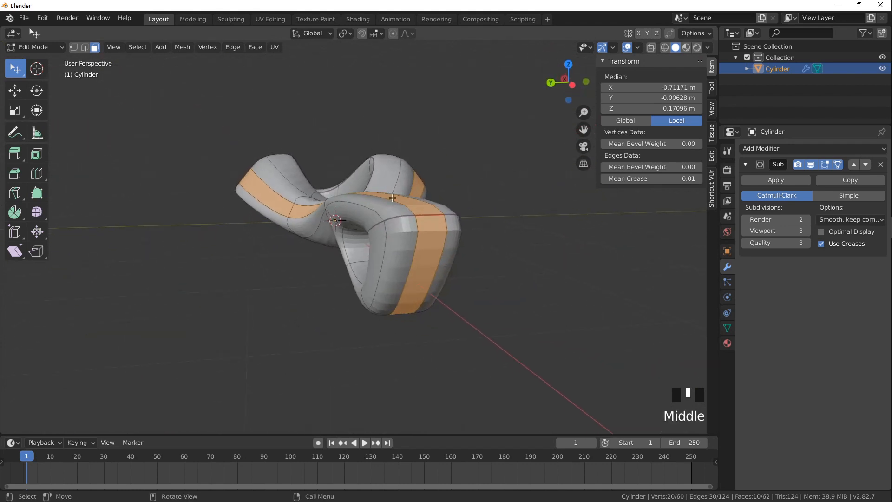
scroll(392, 198, up, 1)
middle_drag(300, 219, 409, 226)
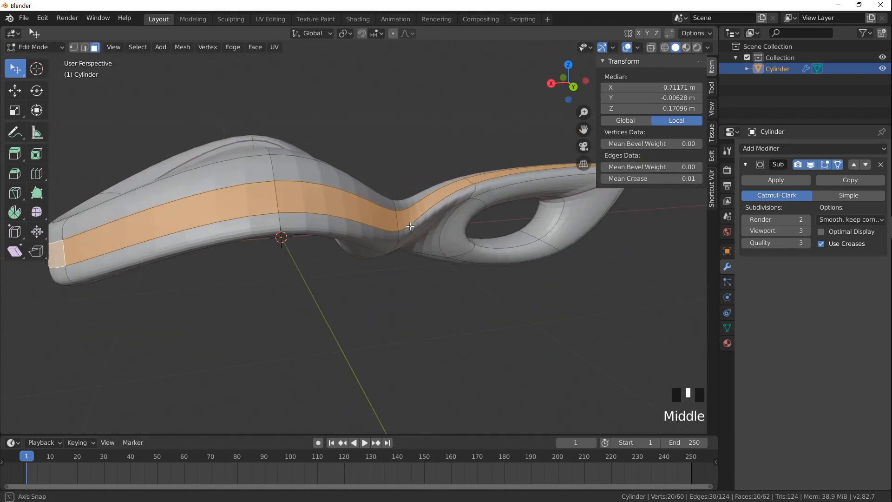
click(17, 156)
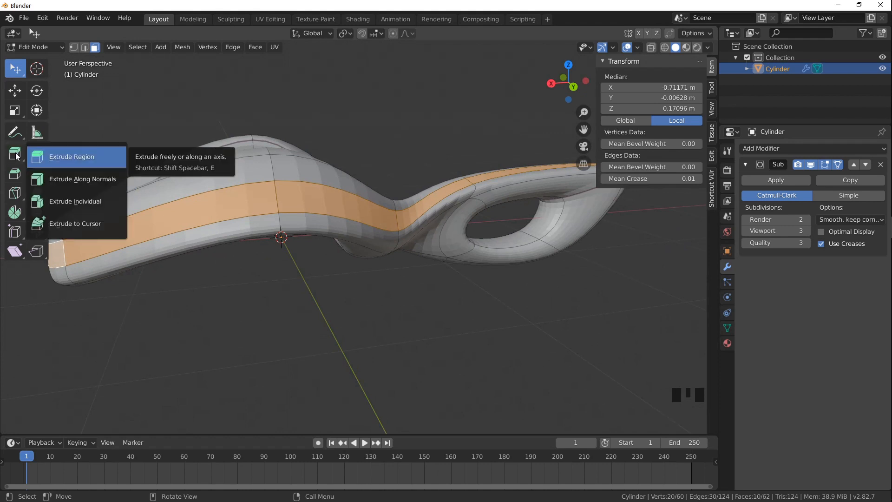
click(72, 178)
middle_drag(356, 217, 374, 227)
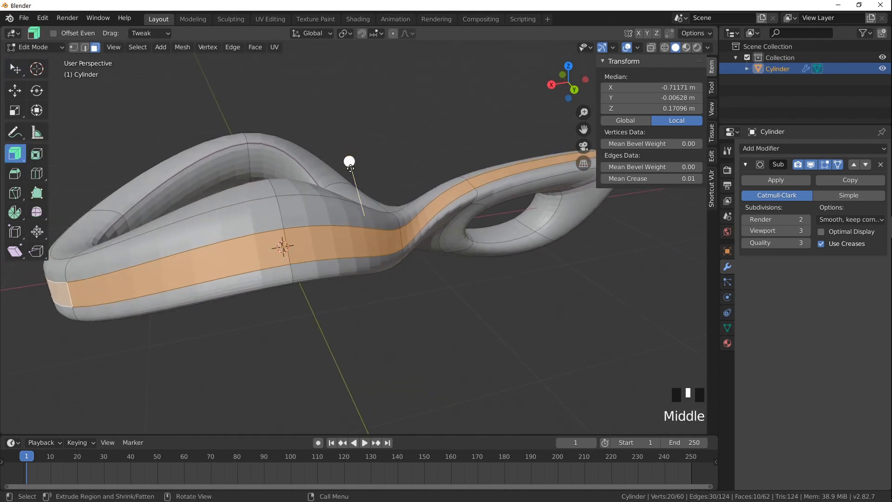
drag(349, 162, 351, 173)
middle_drag(347, 183, 329, 282)
middle_drag(336, 314, 261, 271)
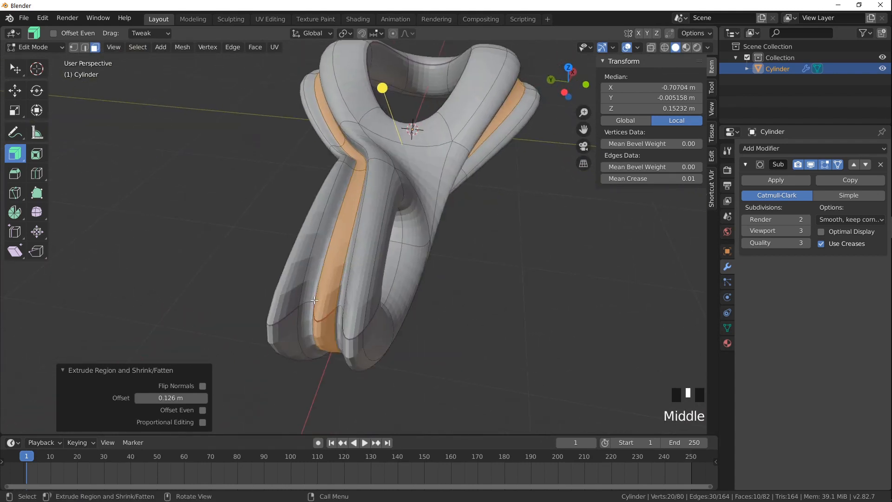
Select the upper edge loop across the groove at the second link's far end, set its mean crease to 0.44, and return to Object Mode
click(86, 48)
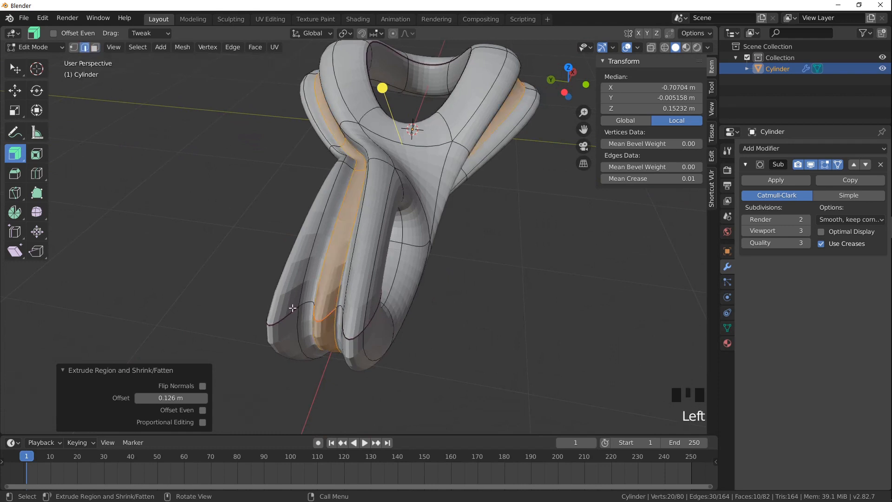
click(12, 70)
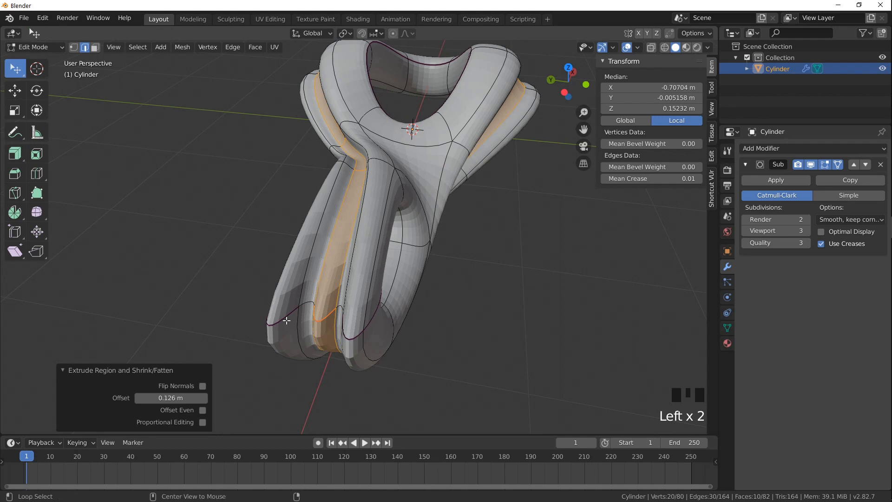
alt+click(288, 321)
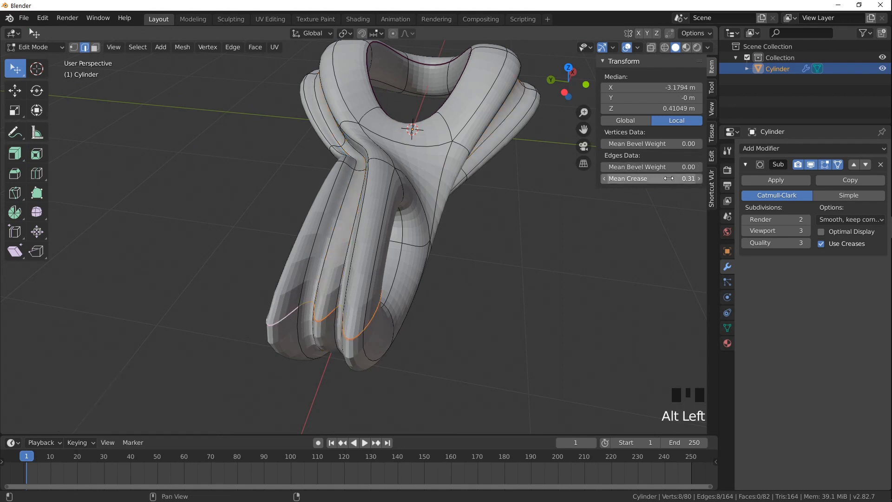
drag(669, 178, 687, 182)
middle_drag(534, 218, 462, 200)
key(Tab)
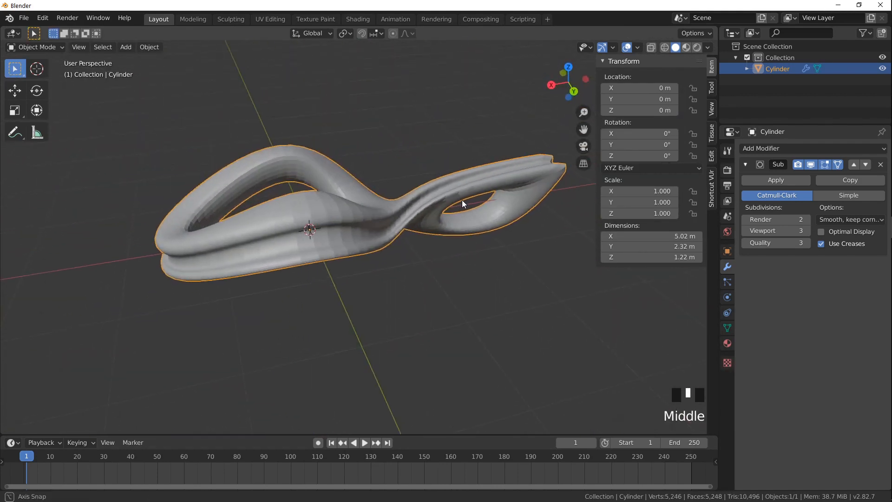
key(ctrl+alt+r)
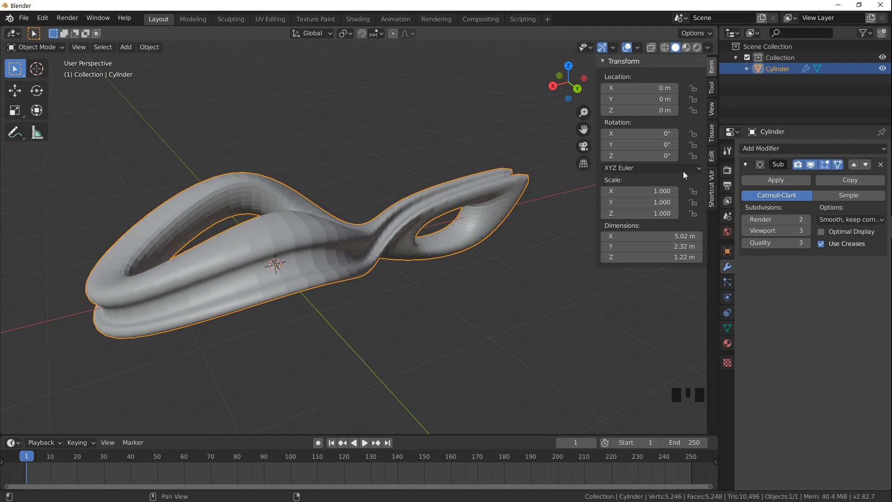
Add an Array modifier to the linked shape
click(759, 148)
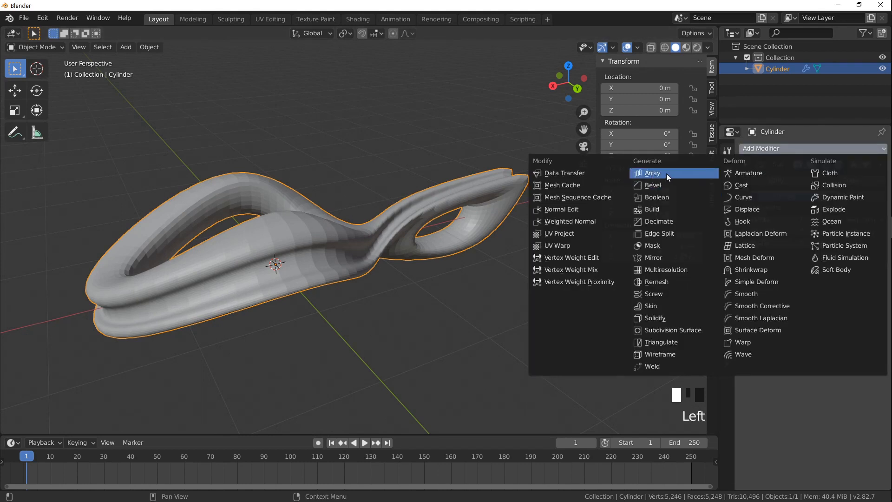
click(665, 173)
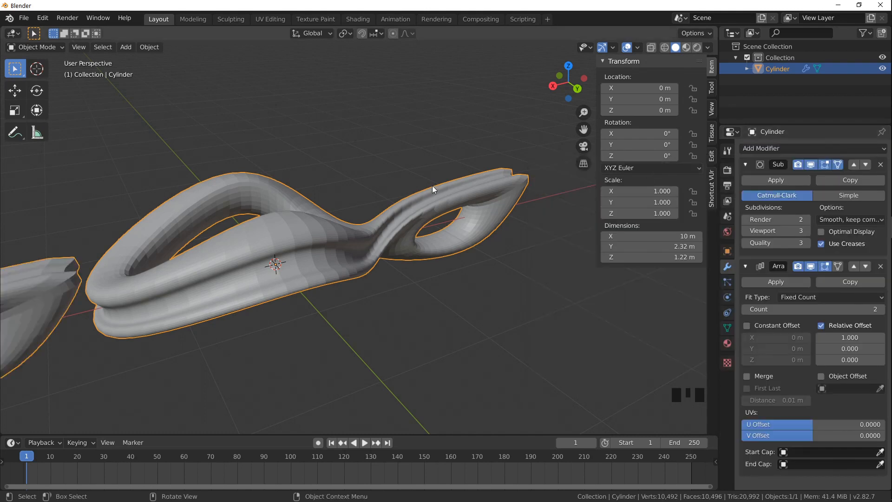
scroll(432, 185, down, 3)
shift+middle_drag(432, 187, 376, 204)
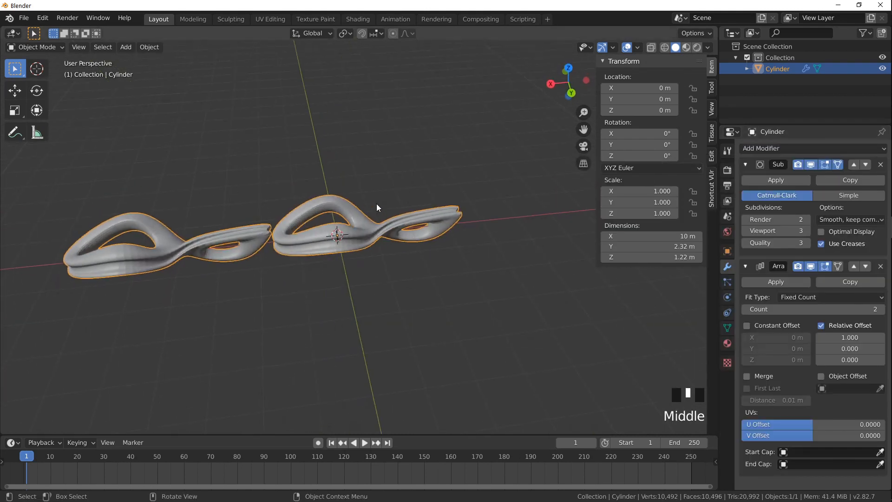
Zero the array's relative X offset and disable Relative Offset, using a Constant Offset of 0.59 m in Z instead
scroll(353, 221, up, 4)
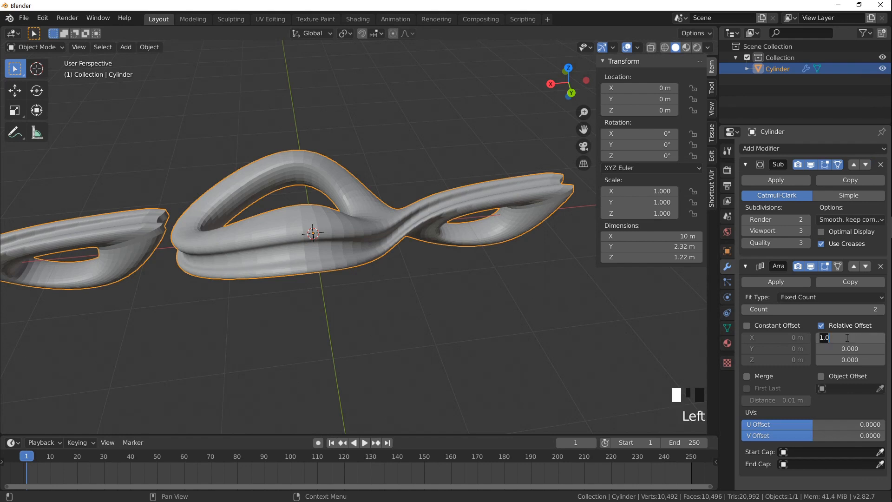
key(Return)
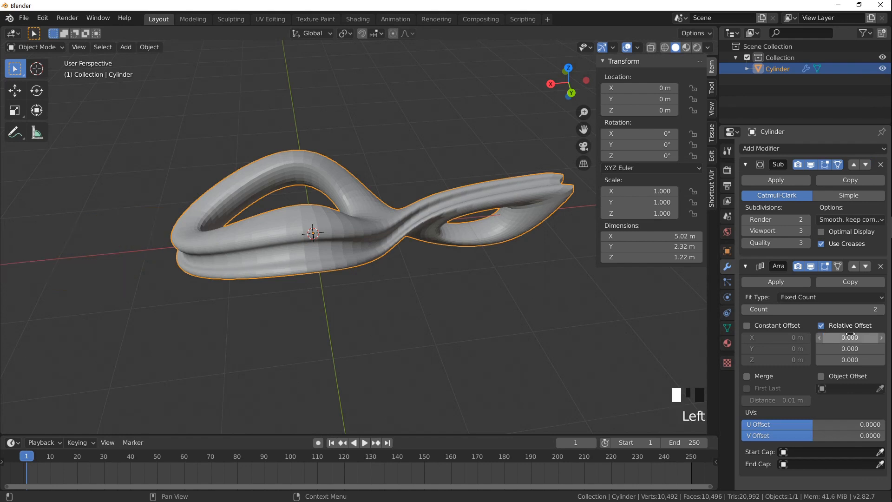
click(820, 326)
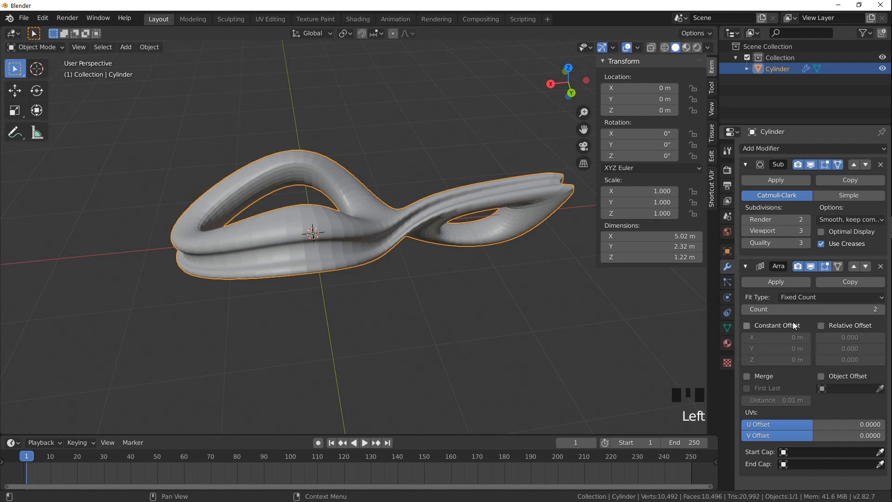
click(744, 325)
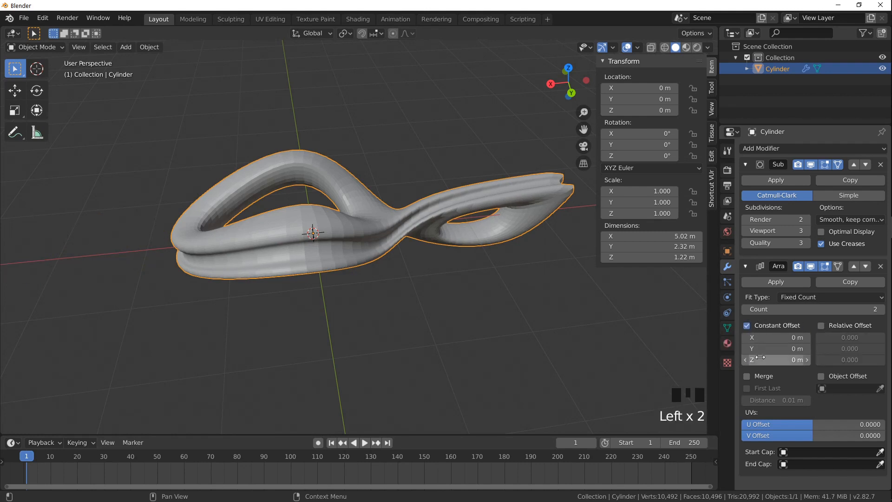
drag(776, 360, 807, 360)
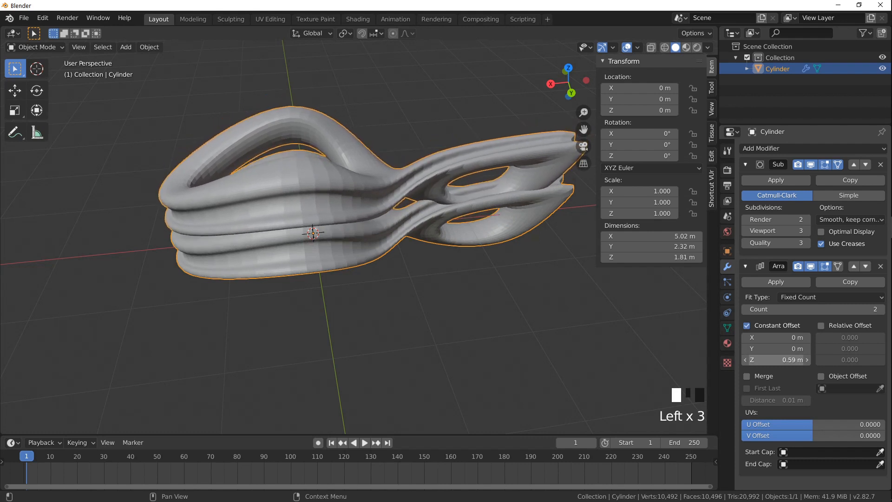
Enter Edit Mode with face selection and select four adjacent faces on the underside of the second link's far end
middle_drag(511, 250, 420, 228)
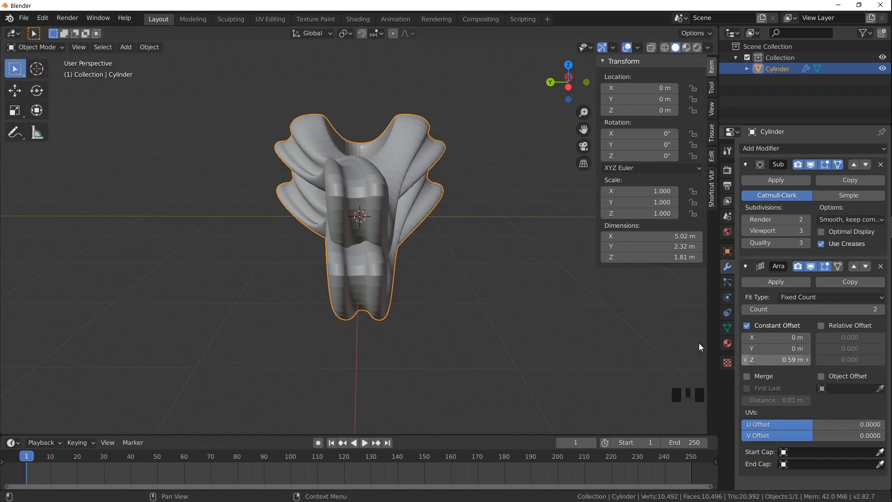
middle_drag(333, 156, 381, 164)
key(Tab)
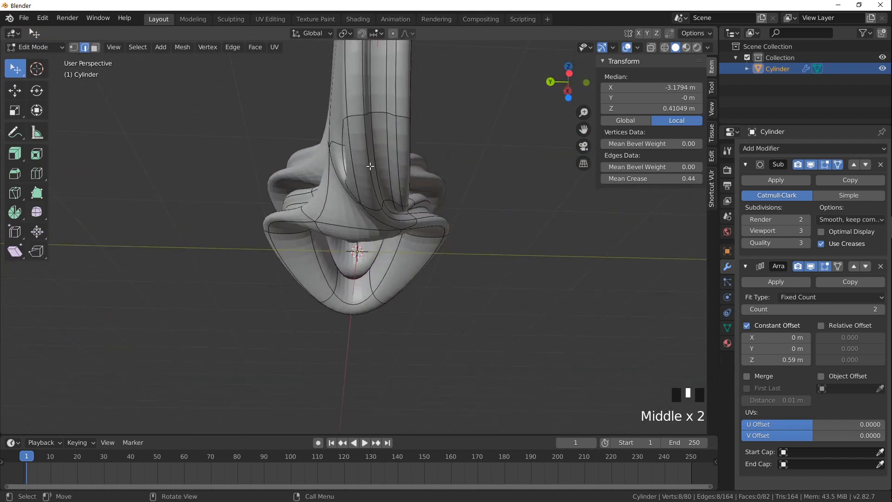
key(3)
click(374, 161)
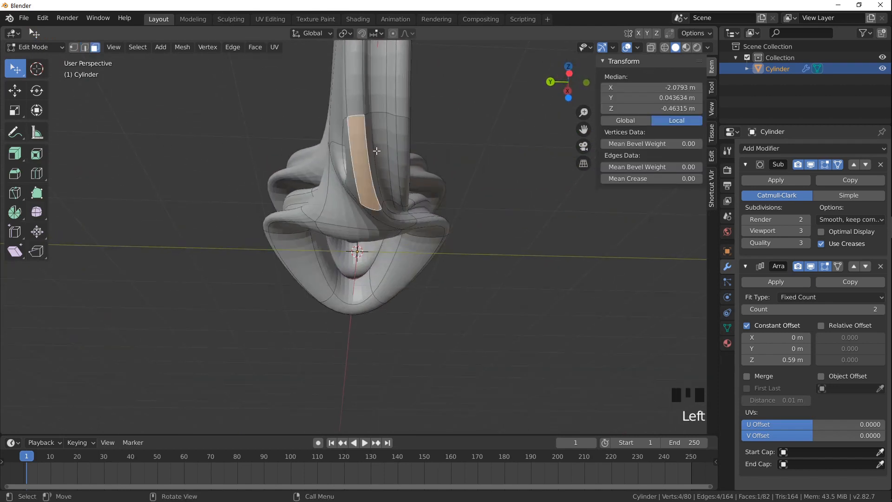
shift+click(378, 153)
shift+click(388, 149)
shift+click(395, 147)
shift+click(402, 147)
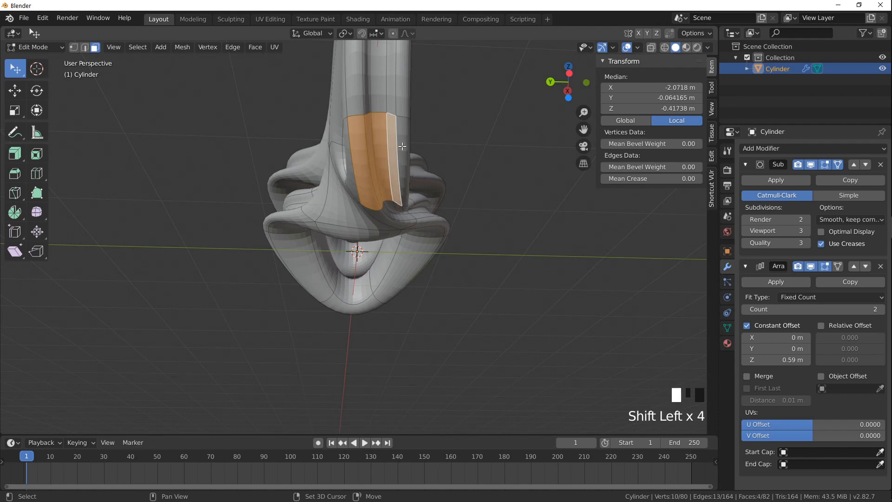
Select the lower face loop at the second link's far end, move it about -0.78 m along Y, and readjust its Y position
middle_drag(404, 148, 408, 253)
alt+click(482, 234)
key(g)
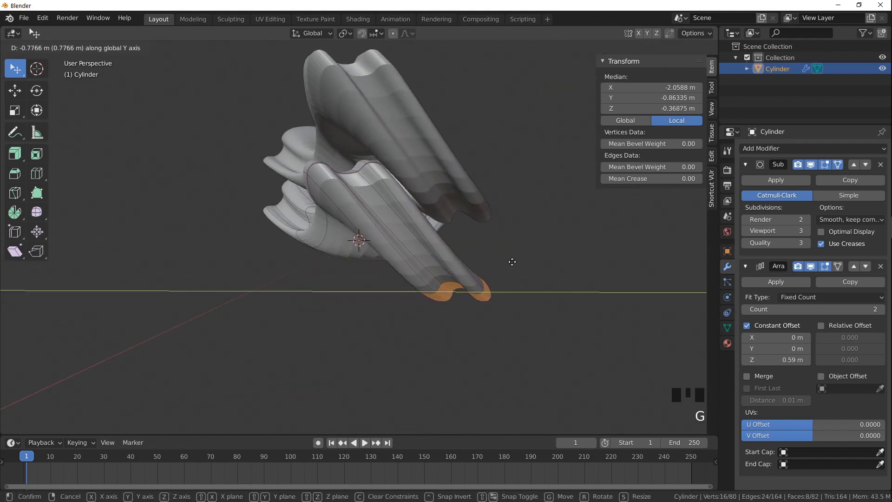
click(512, 260)
middle_drag(477, 227, 520, 235)
key(g)
key(y)
click(447, 235)
Set the array's constant Z offset to 0.44 m in Object Mode and re-enter Edit Mode
key(Tab)
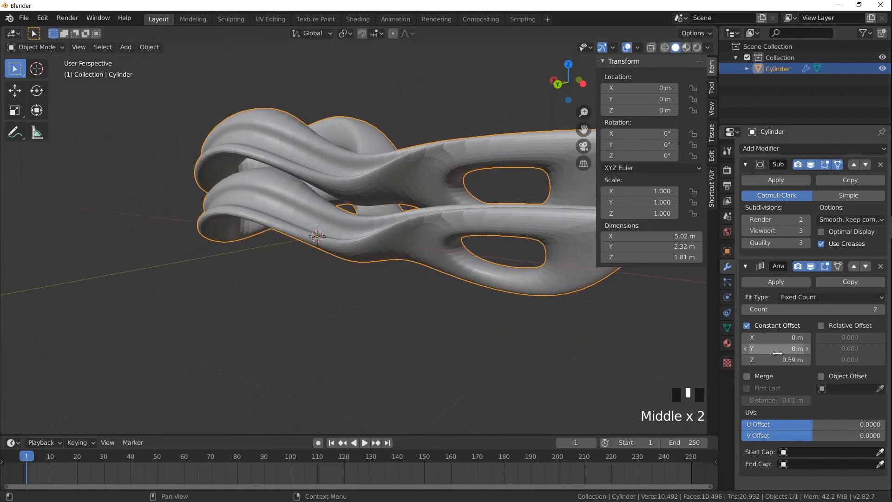
drag(777, 359, 759, 359)
middle_drag(569, 317, 523, 317)
middle_drag(406, 260, 446, 260)
key(Tab)
alt+click(458, 264)
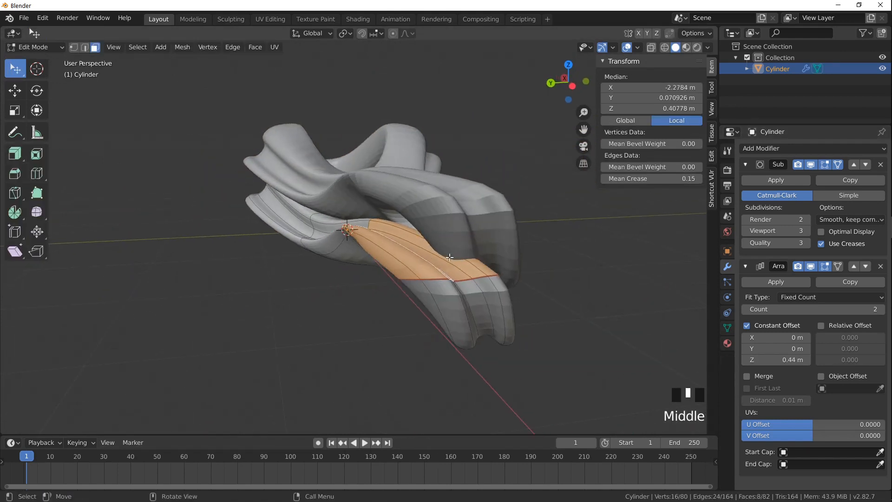
key(g)
key(y)
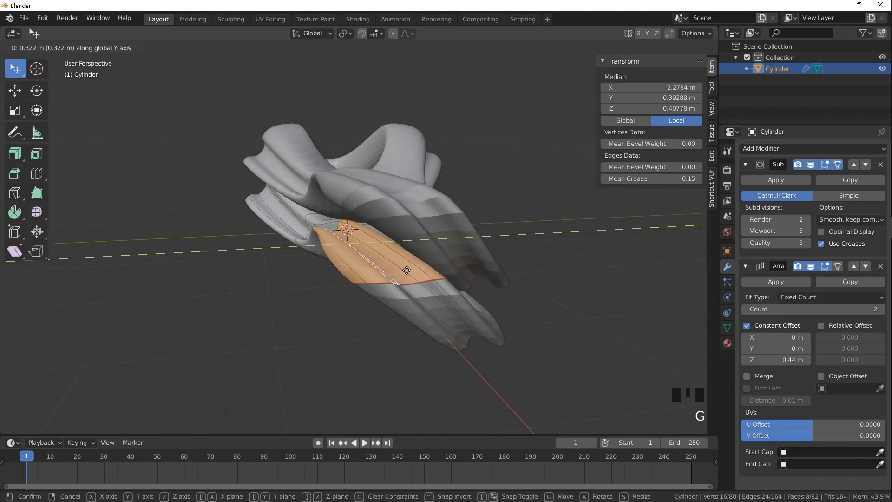
right_click(472, 284)
Select the upper edge loop at the second link's far end, shift it in the positive Y direction, and return to Object Mode
middle_drag(475, 286, 531, 278)
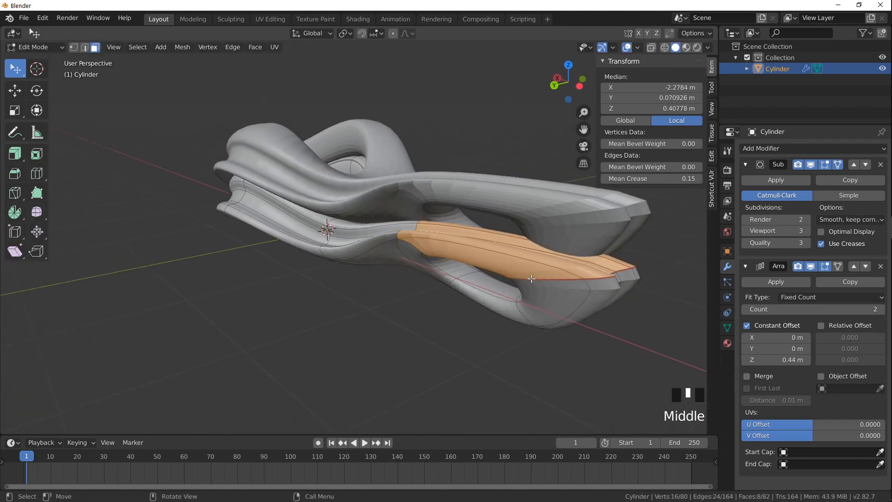
key(2)
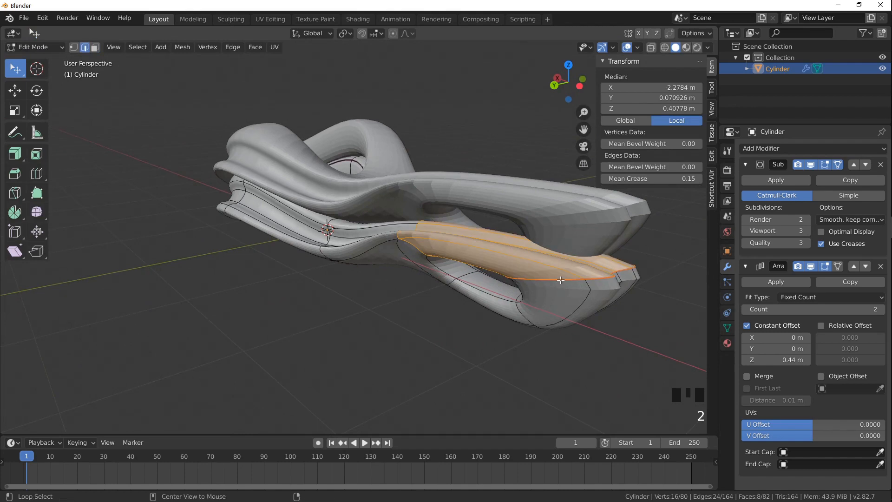
alt+click(576, 281)
middle_drag(576, 281, 514, 269)
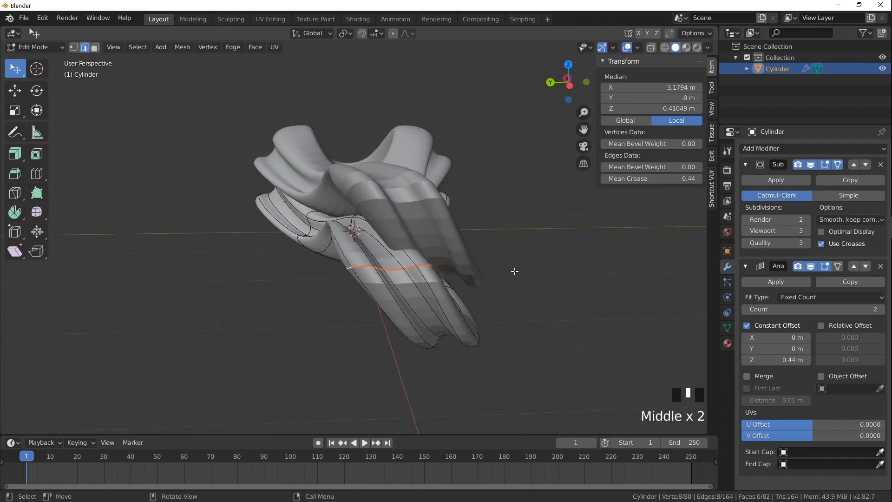
key(g)
key(y)
click(450, 282)
key(Tab)
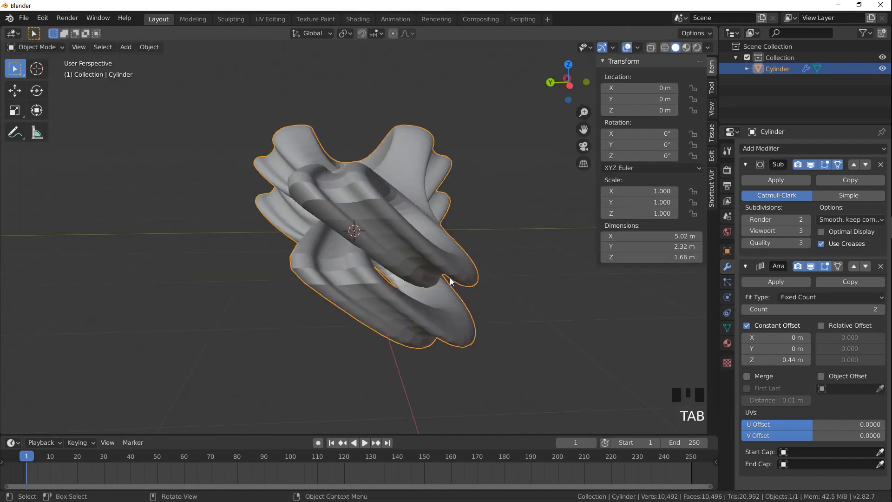
Increase the Array modifier's count to 5 copies
middle_drag(454, 280, 503, 277)
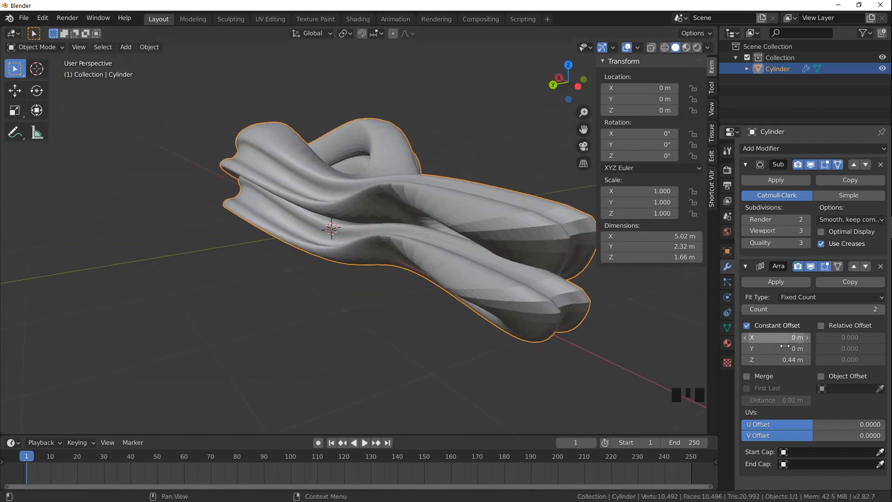
click(881, 309)
click(881, 309)
click(881, 309)
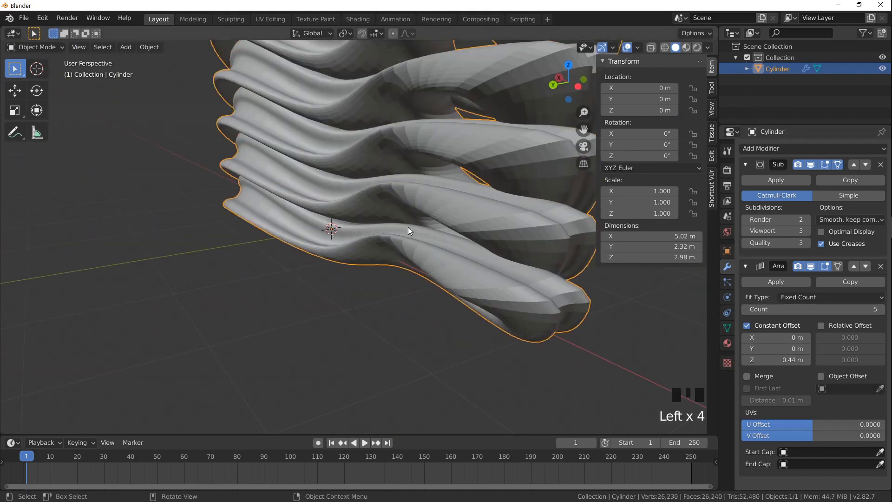
Apply Shade Smooth to the stacked cylinder object
scroll(408, 226, down, 3)
shift+middle_drag(408, 226, 409, 148)
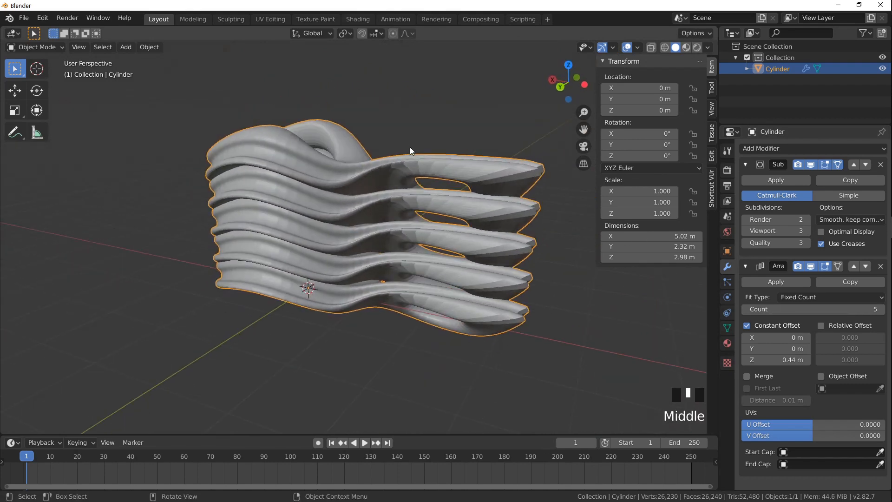
right_click(410, 143)
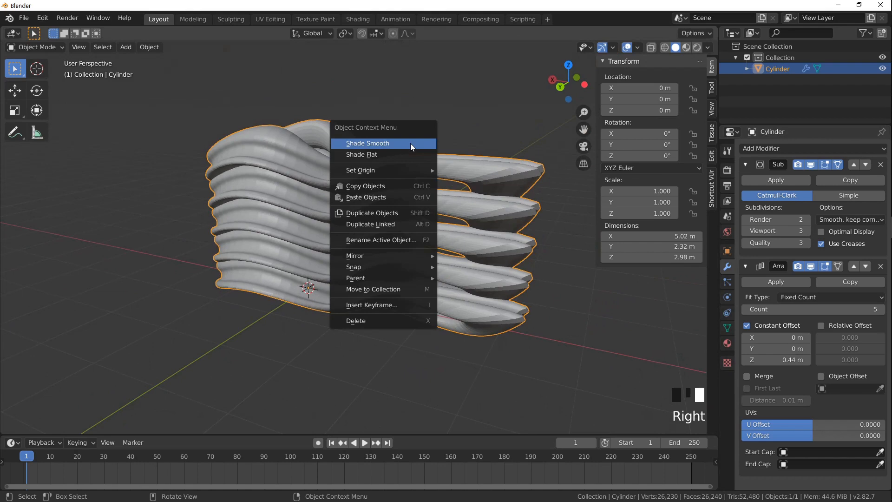
In Edit Mode with face selection, select the outer face at the base link's positive X end and move it about 0.36 m along X
mouse_move(461, 145)
middle_down()
mouse_move(370, 152)
mouse_move(305, 126)
mouse_move(389, 132)
mouse_move(480, 165)
mouse_move(403, 227)
mouse_move(281, 160)
mouse_move(344, 176)
mouse_move(331, 140)
mouse_move(139, 153)
mouse_move(409, 163)
mouse_move(658, 191)
mouse_move(593, 243)
mouse_move(608, 156)
mouse_move(544, 147)
mouse_move(338, 165)
mouse_move(396, 146)
mouse_move(553, 165)
mouse_move(400, 191)
mouse_move(495, 161)
mouse_move(257, 158)
mouse_move(313, 158)
middle_up()
scroll(257, 159, up, 2)
key(Tab)
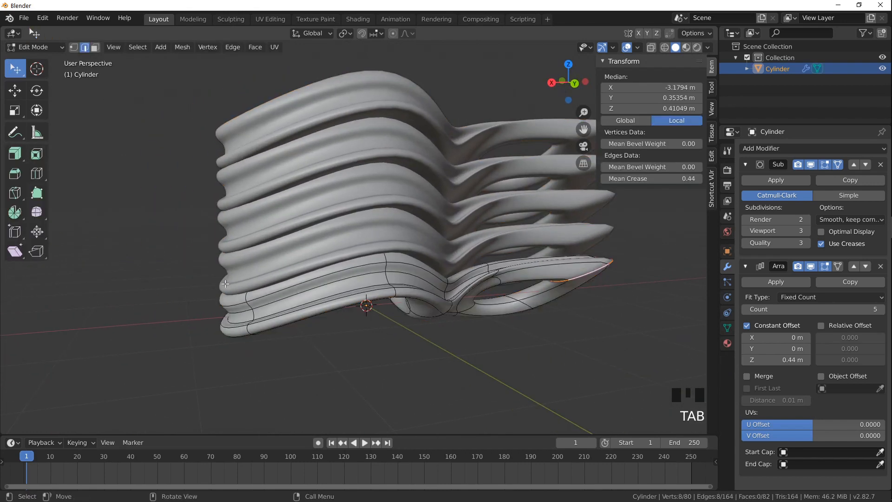
shift+middle_drag(225, 283, 340, 287)
click(340, 287)
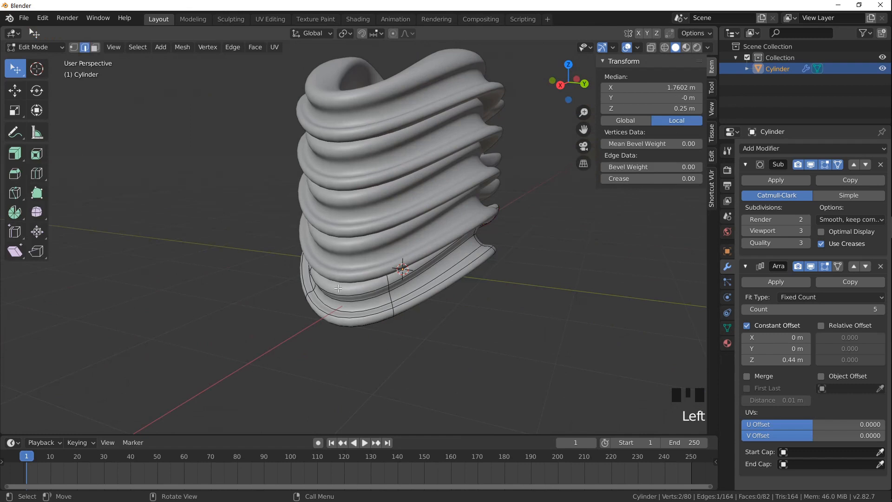
key(3)
click(312, 260)
mouse_move(312, 260)
middle_down()
mouse_move(279, 256)
mouse_move(302, 242)
mouse_move(320, 265)
middle_up()
key(g)
key(x)
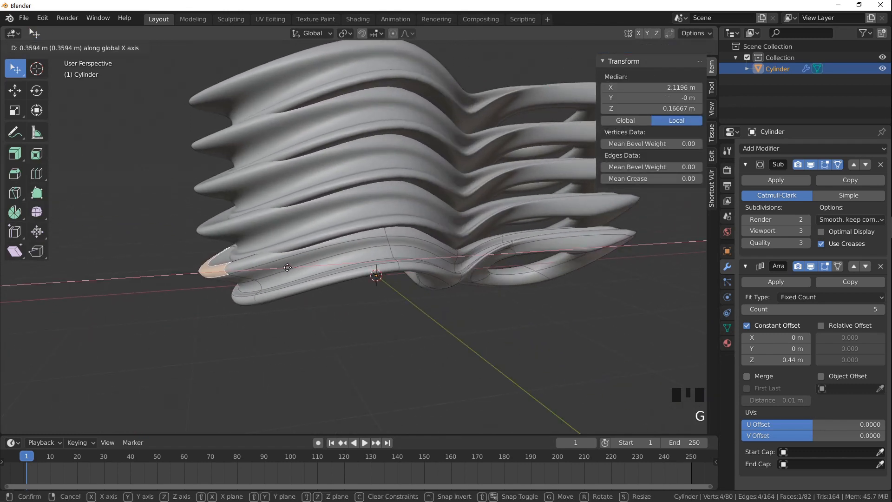
click(288, 267)
Lower the selected end face about 0.19 m along Z and return to Object Mode
key(g)
key(z)
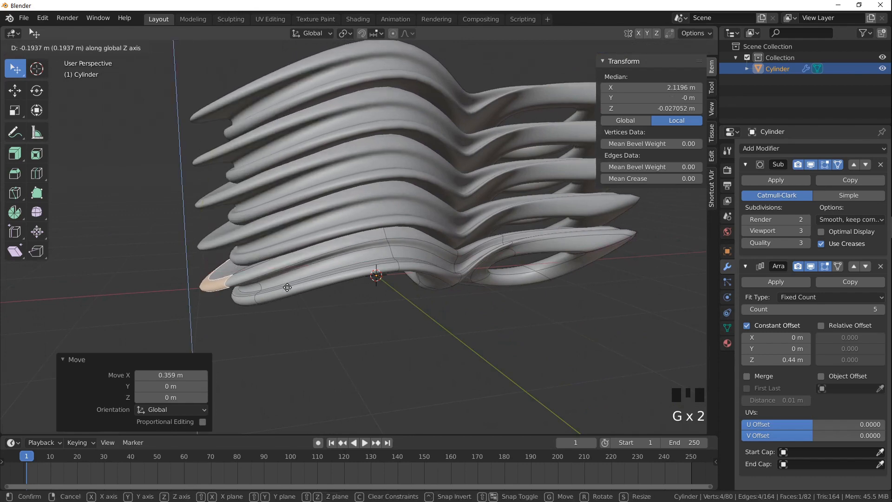
click(286, 283)
key(Tab)
Switch the viewport to Material Preview shading and view the stack from its other side
middle_drag(316, 260, 501, 255)
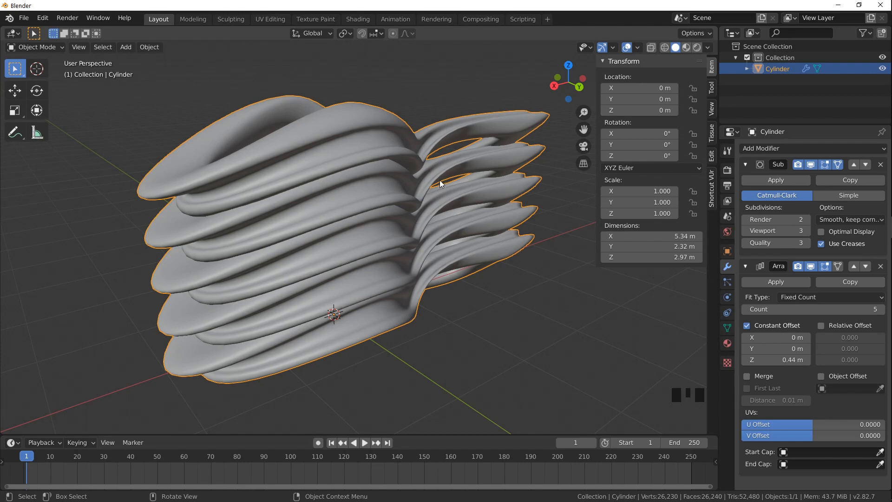
click(685, 47)
mouse_move(525, 116)
middle_down()
mouse_move(422, 164)
mouse_move(247, 149)
mouse_move(200, 169)
mouse_move(591, 194)
middle_up()
Enable Ambient Occlusion in the Eevee render settings and set its distance to 1.92 m
click(727, 170)
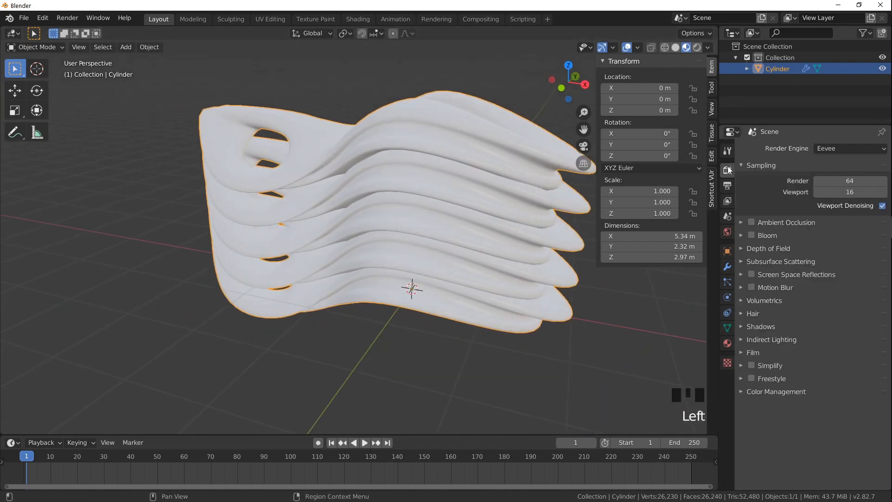
click(752, 222)
click(741, 223)
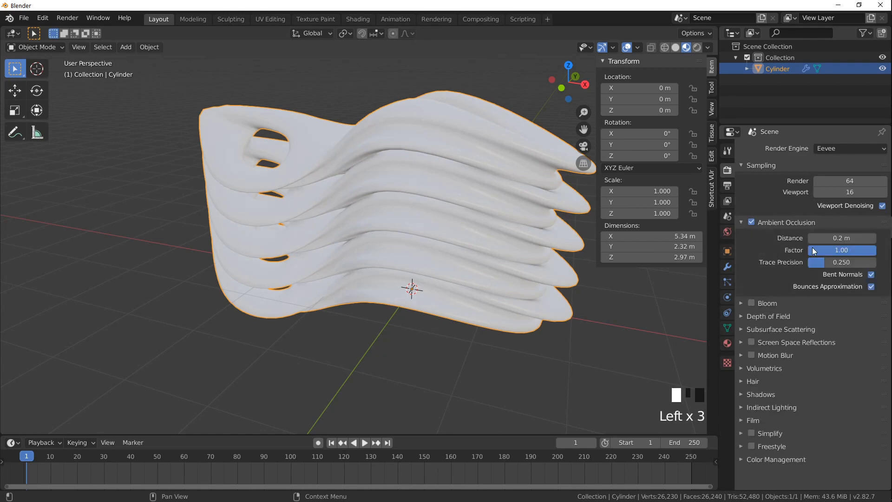
drag(826, 239, 888, 239)
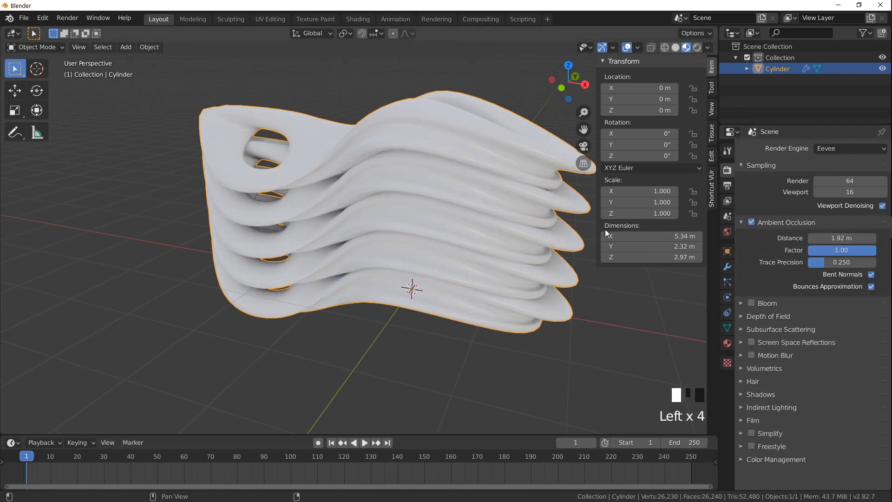
Add a new material to the stacked object and set its Metallic value to 1.000
mouse_move(535, 232)
middle_down()
mouse_move(380, 218)
mouse_move(304, 164)
mouse_move(342, 203)
mouse_move(389, 218)
mouse_move(270, 180)
middle_up()
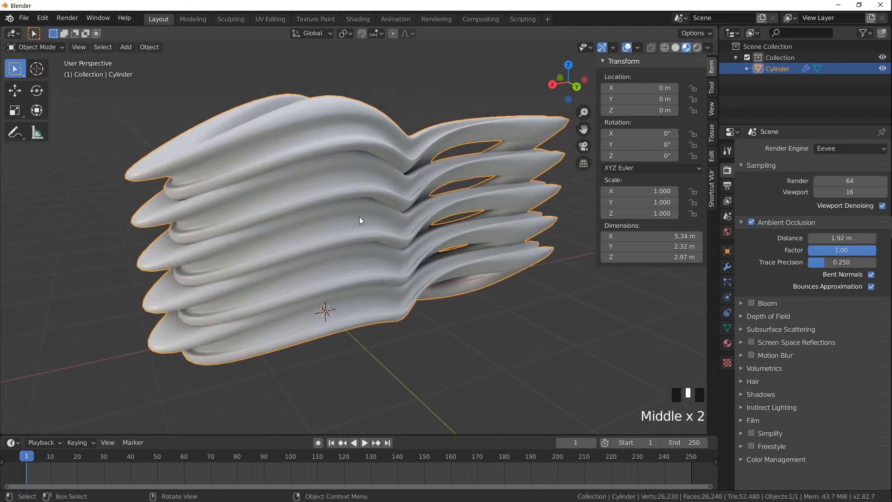
click(728, 344)
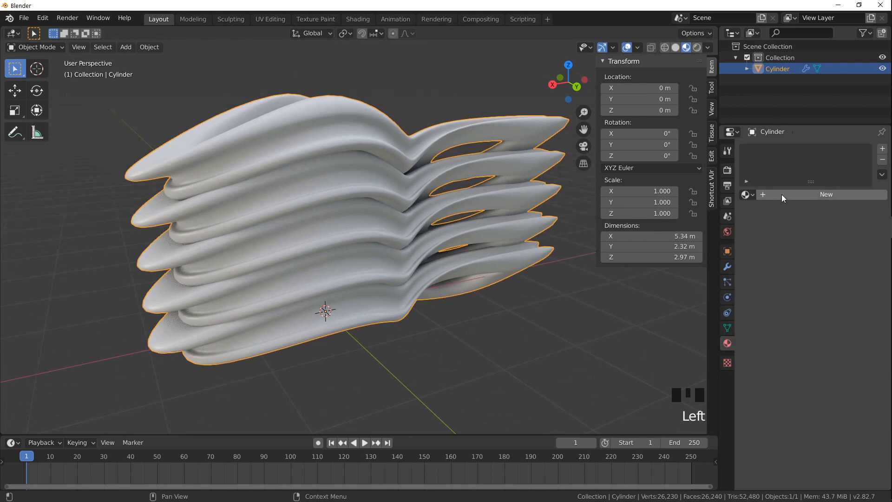
click(795, 195)
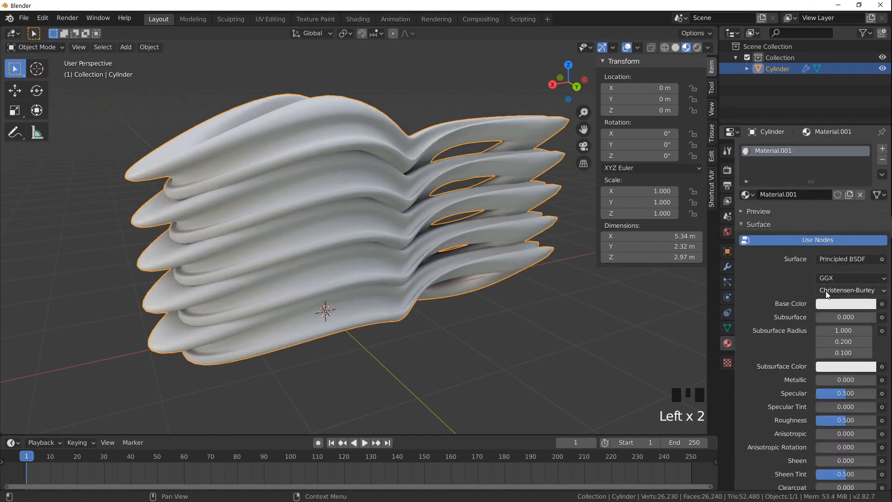
scroll(838, 263, down, 5)
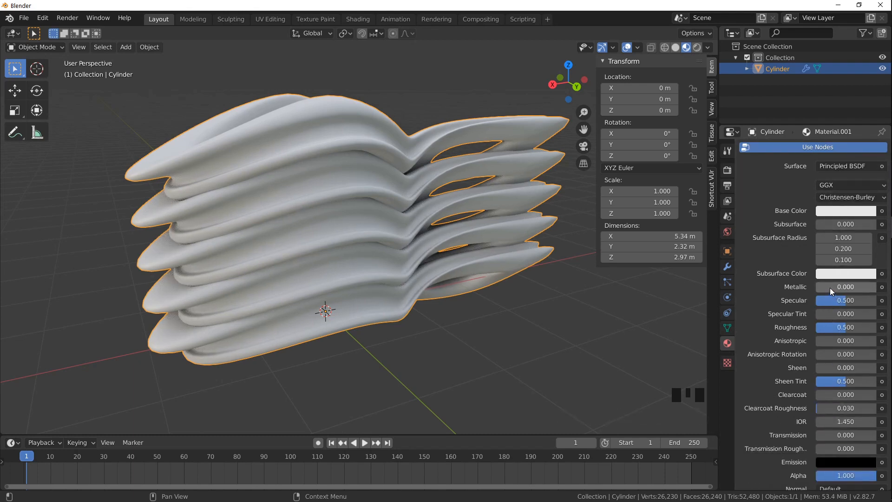
drag(830, 288, 874, 288)
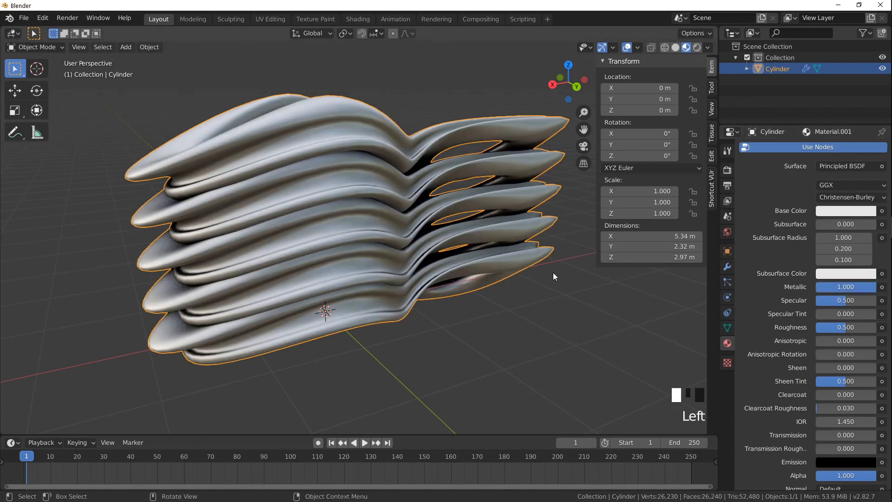
Reduce the material's Roughness to 0.348
middle_drag(553, 277, 572, 285)
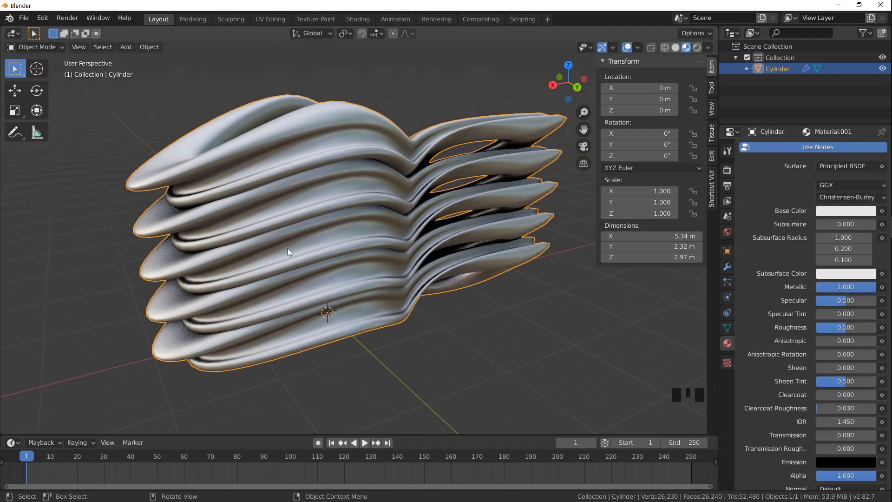
click(840, 328)
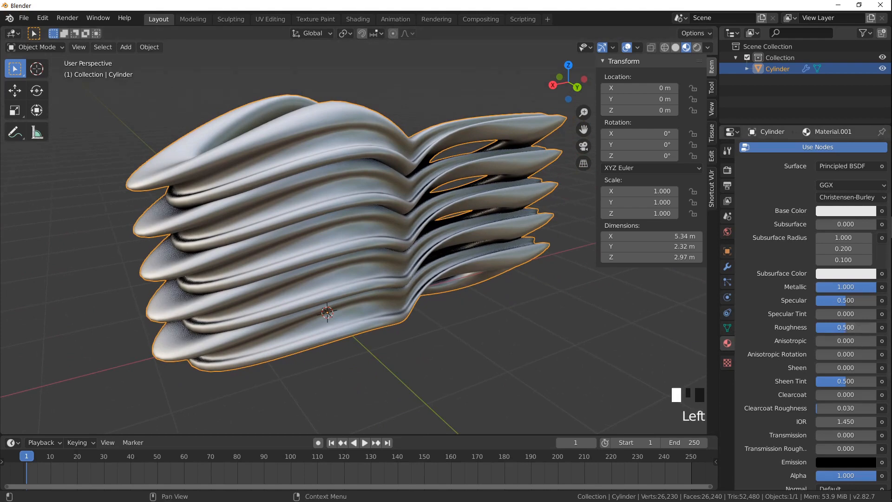
drag(840, 327, 796, 327)
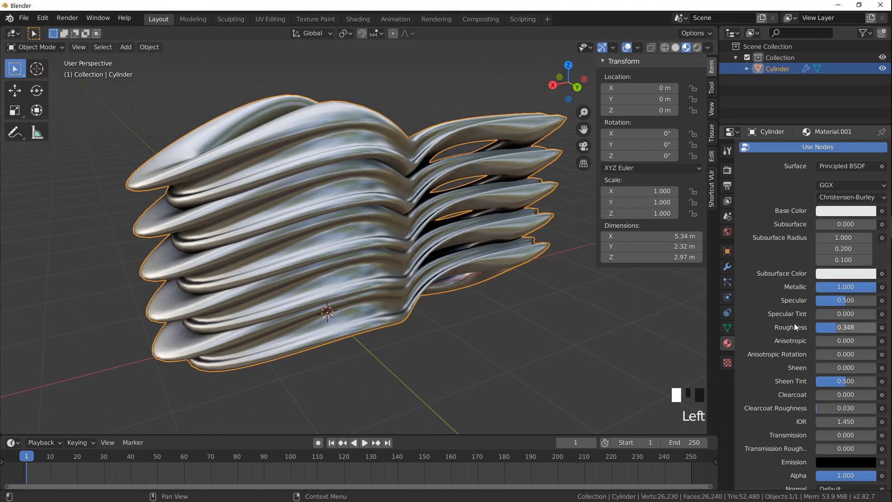
Set the viewport shading's background strength to 1.000, then deselect the object and inspect it from the opposite side
middle_drag(534, 307, 425, 189)
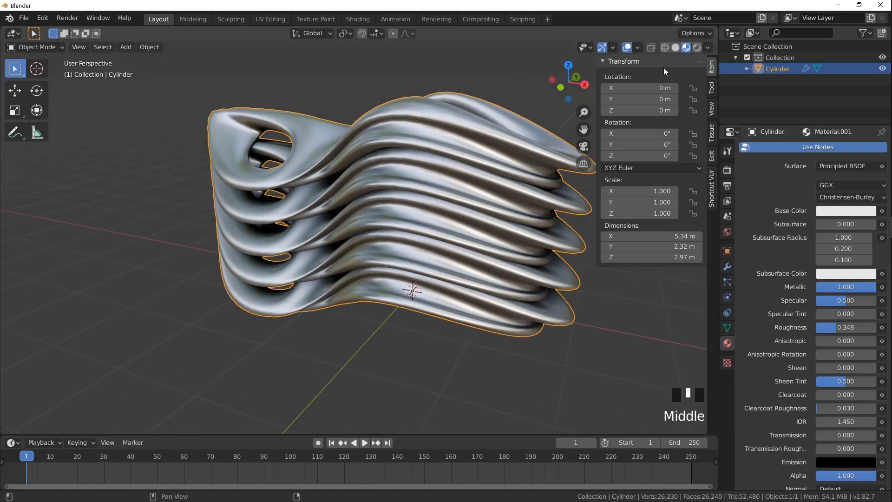
click(709, 47)
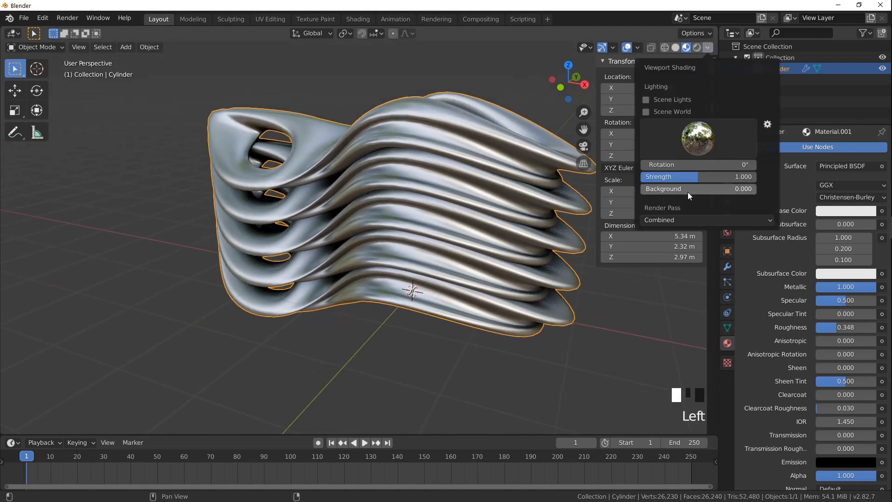
drag(646, 190, 756, 190)
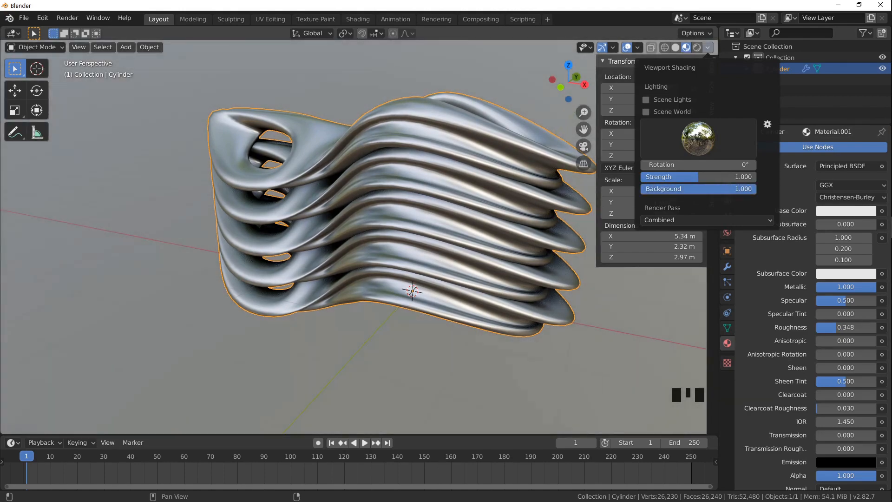
click(395, 339)
mouse_move(395, 338)
middle_down()
mouse_move(320, 322)
mouse_move(202, 243)
mouse_move(324, 318)
mouse_move(487, 318)
mouse_move(344, 315)
mouse_move(242, 327)
mouse_move(303, 334)
mouse_move(298, 318)
mouse_move(520, 313)
middle_up()
key(Tab)
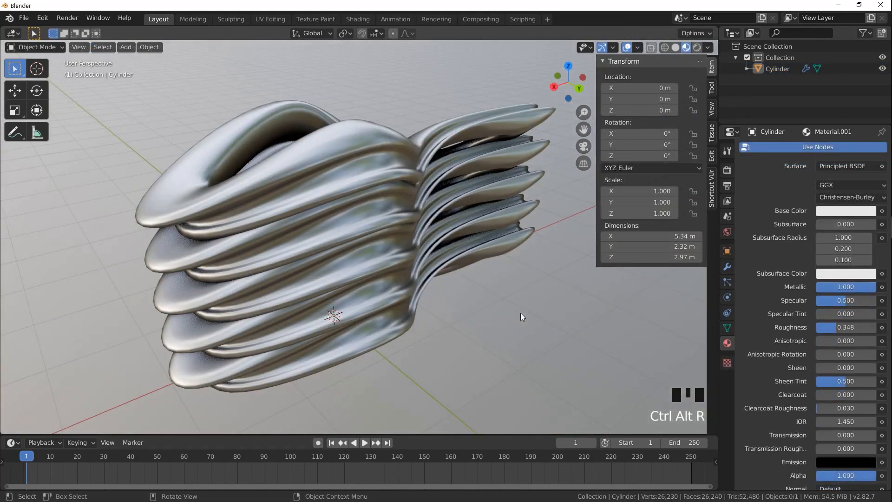